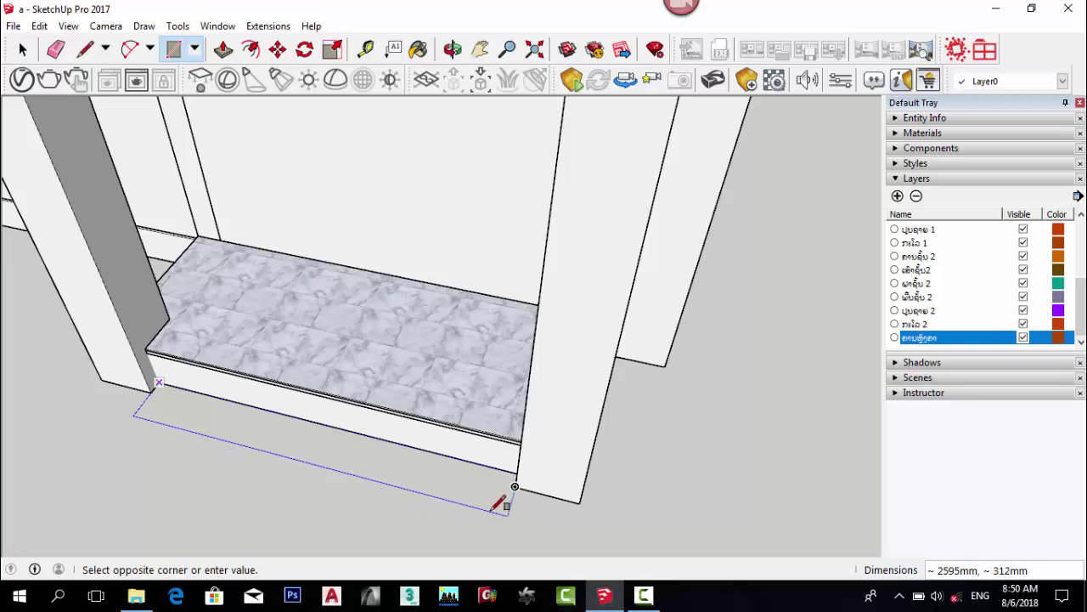
Draw a rectangle about 2595 by 312 mm in front of the ground-floor porch between the columns and extrude it upward 150 mm.
left_click(509, 503)
left_click(224, 50)
middle_click_drag(323, 399, 374, 416)
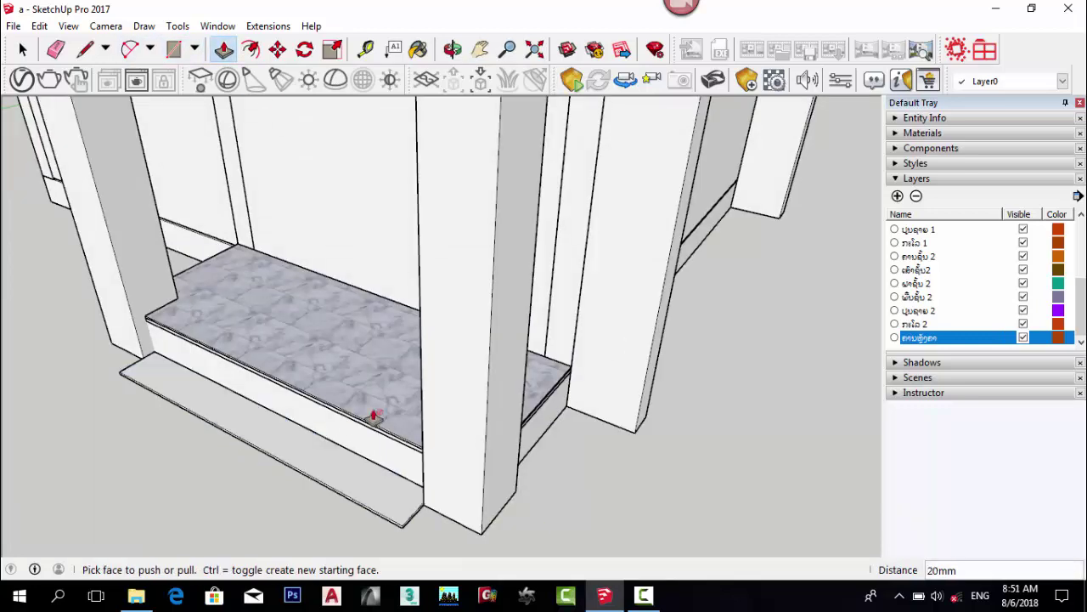
left_click_drag(315, 461, 365, 433)
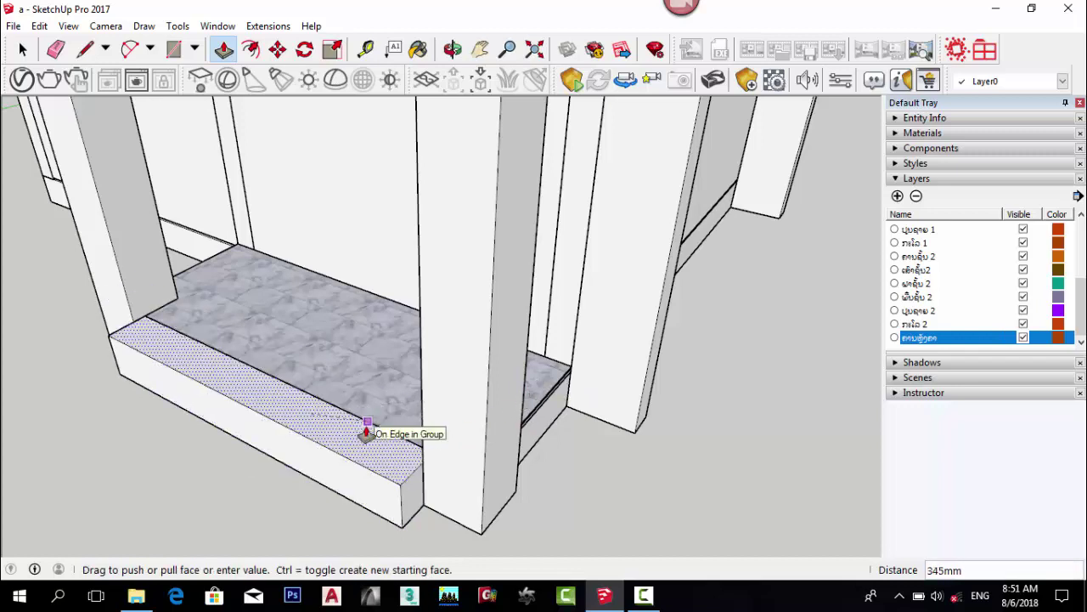
type("150")
key("Return")
Select all the geometry of the new porch step and make it a group.
key("space")
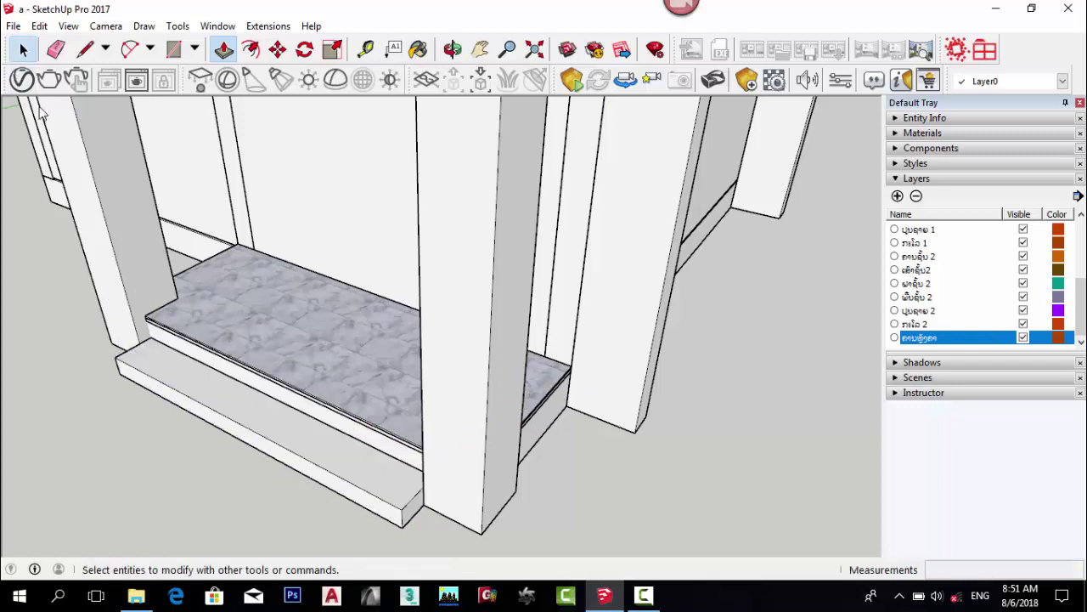
left_click(270, 449)
right_click(274, 438)
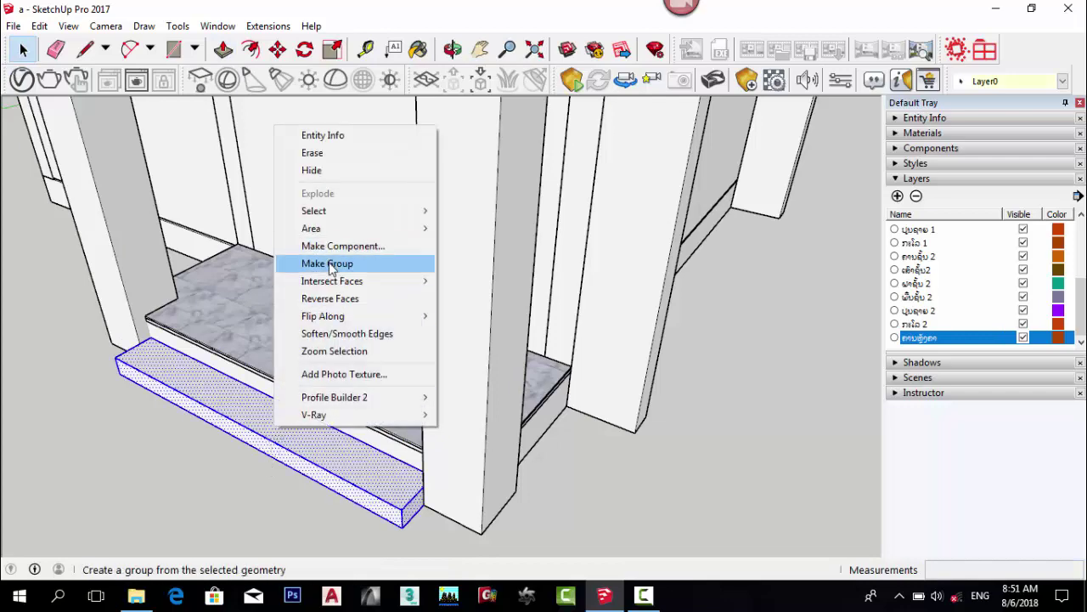
left_click(365, 260)
middle_click_drag(401, 408, 359, 498)
scroll(575, 405, "down", 2)
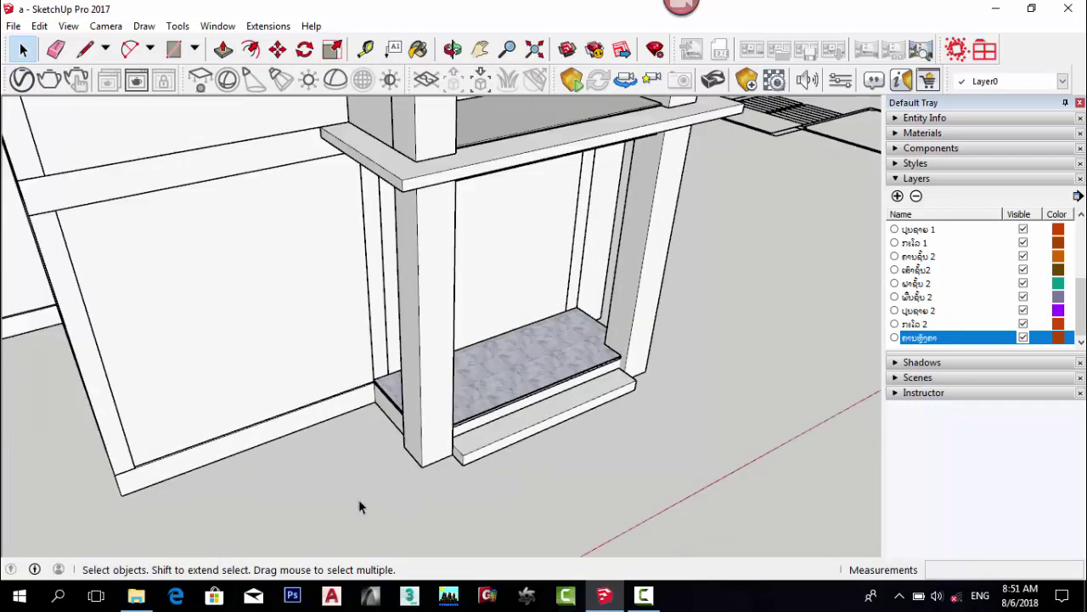
scroll(359, 499, "down", 1)
middle_click_drag(535, 374, 562, 431)
scroll(641, 187, "up", 2)
scroll(609, 204, "up", 3)
middle_click_drag(602, 240, 505, 299)
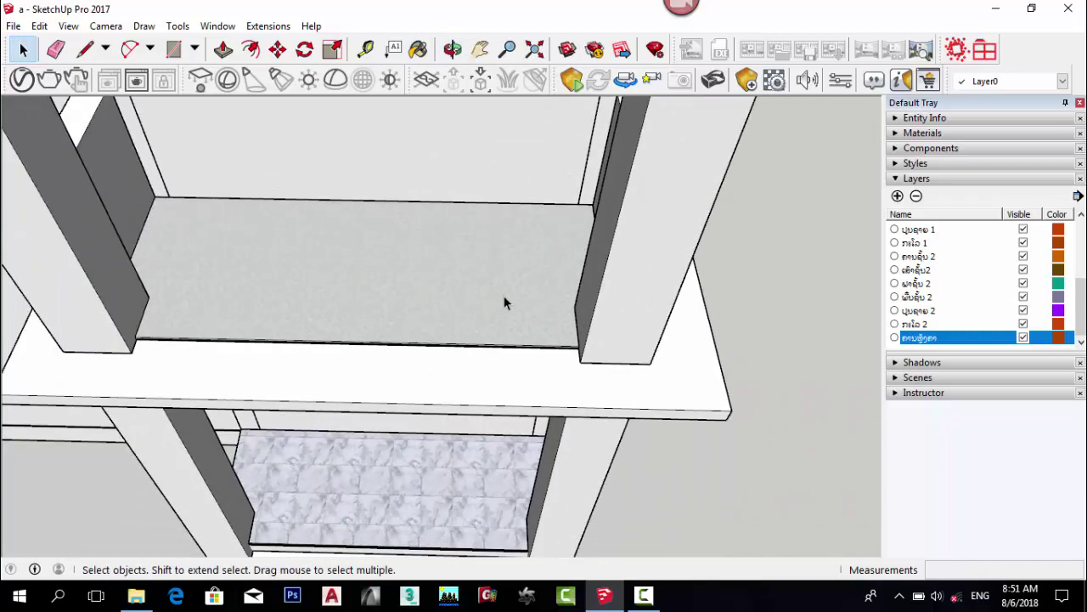
scroll(504, 297, "up", 1)
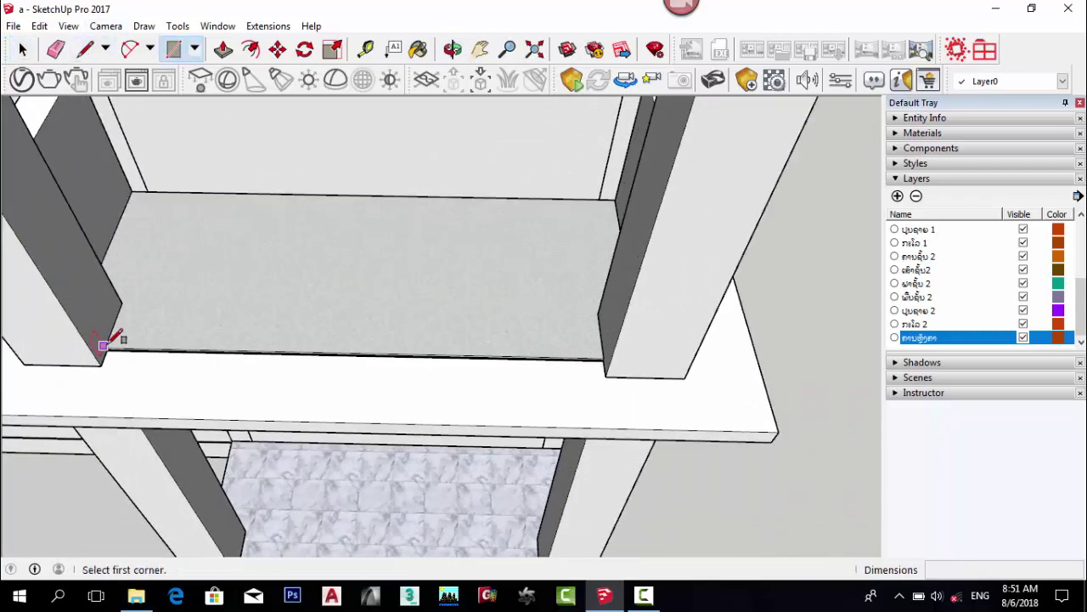
middle_click_drag(105, 348, 158, 361)
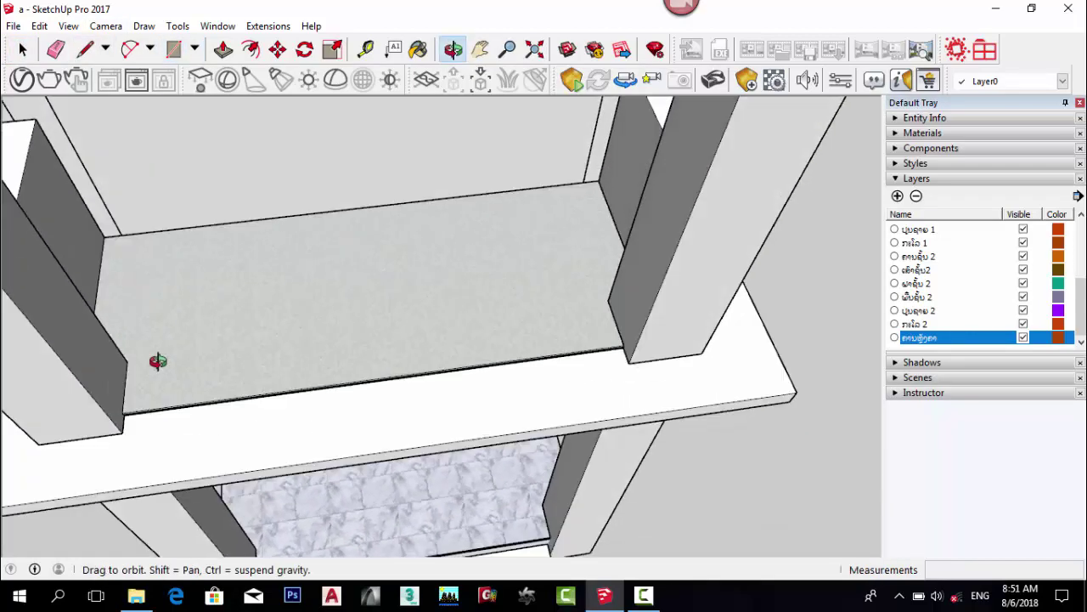
left_click(122, 412)
Show the Profile Builder 2 tools, open the PB Assembler and load the Railing assembly from the Assembly Examples library.
right_click(1026, 58)
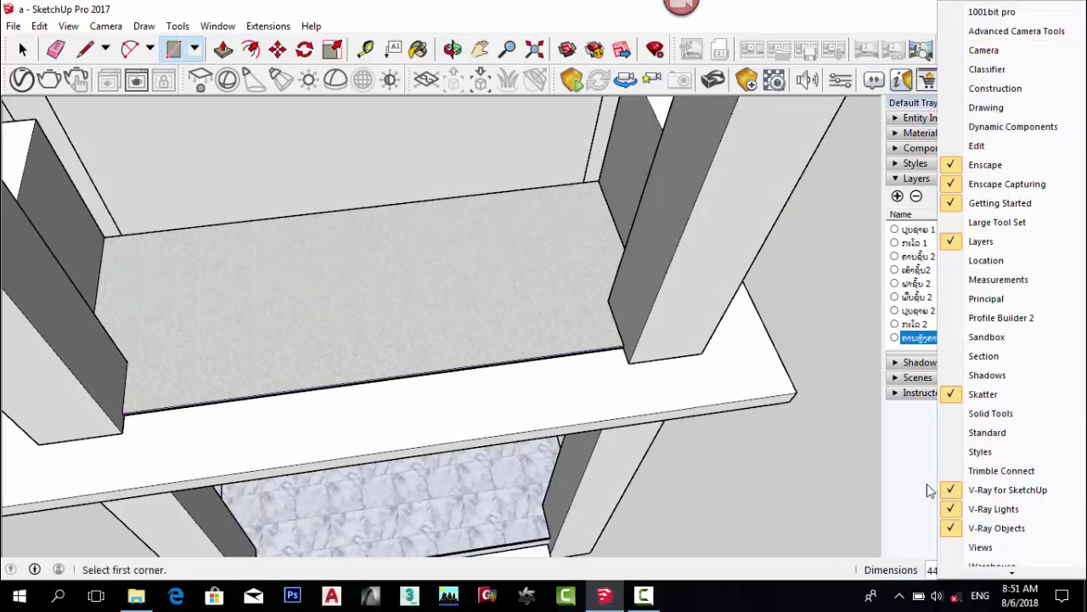
left_click(947, 318)
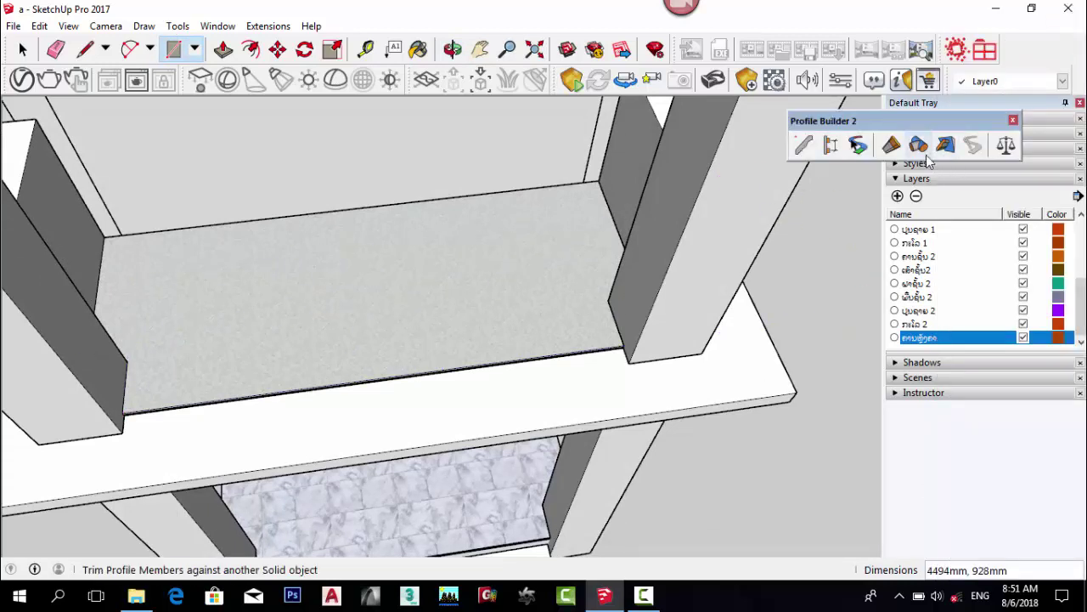
left_click(830, 146)
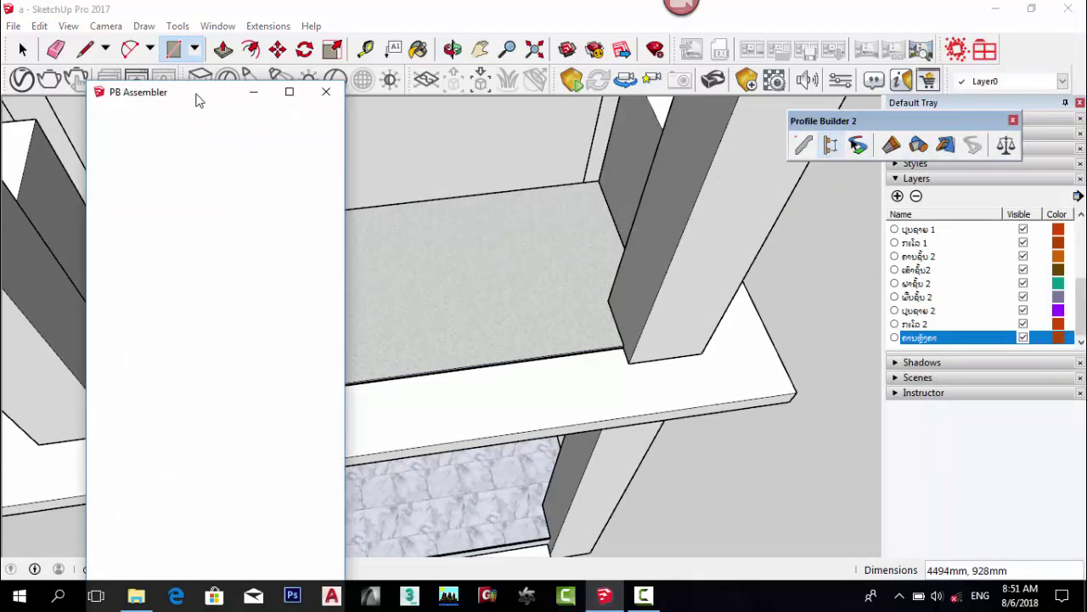
left_click_drag(197, 100, 778, 55)
left_click(849, 74)
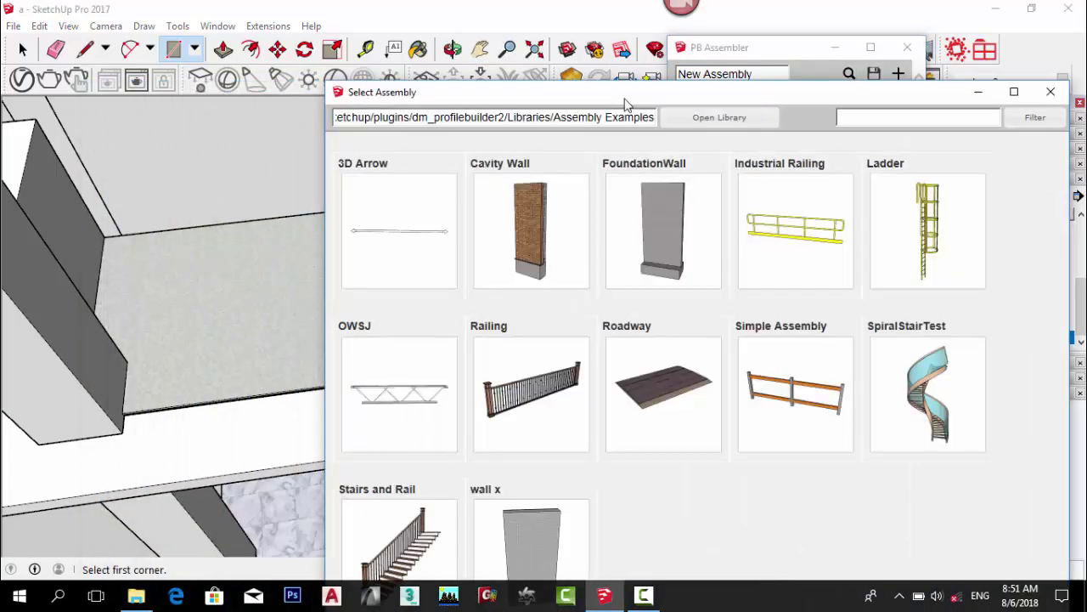
left_click_drag(625, 101, 556, 66)
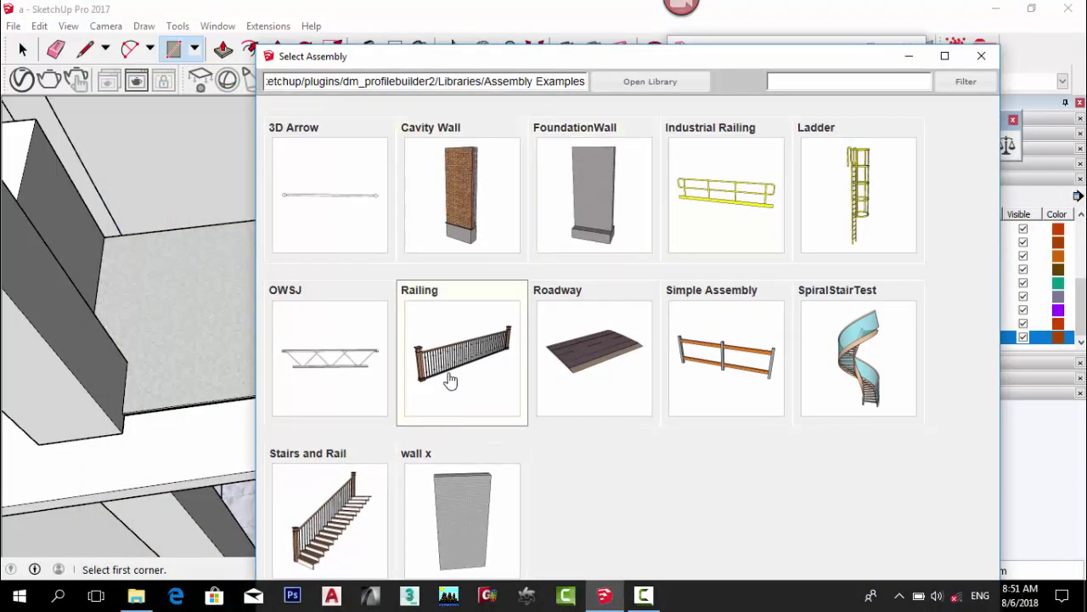
left_click(450, 379)
Build the railing along the front edge of the upper balcony floor, from one column to the other.
left_click(720, 491)
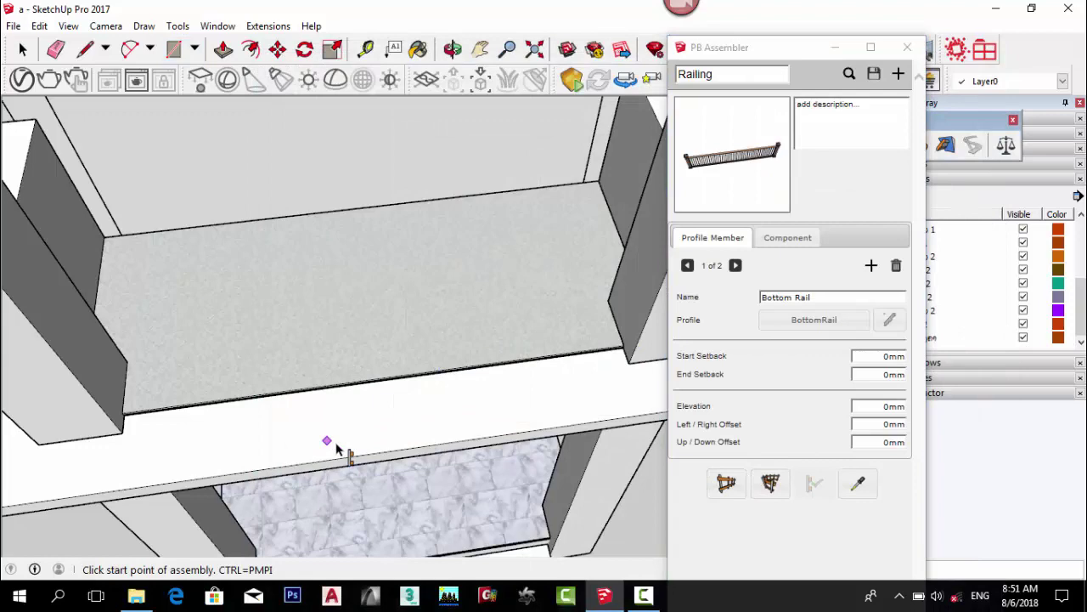
left_click(121, 413)
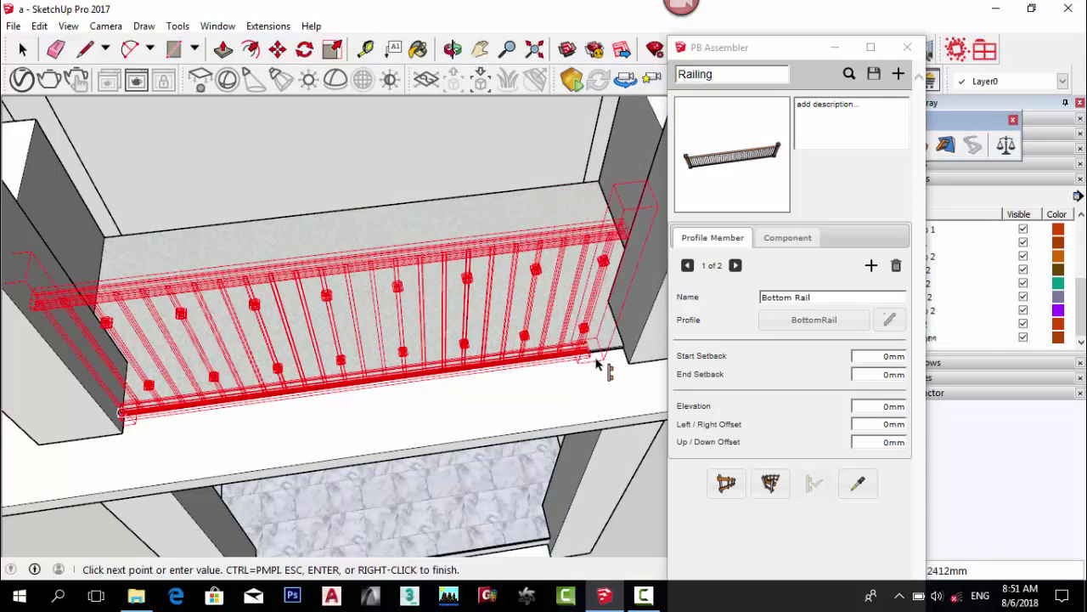
left_click(632, 355)
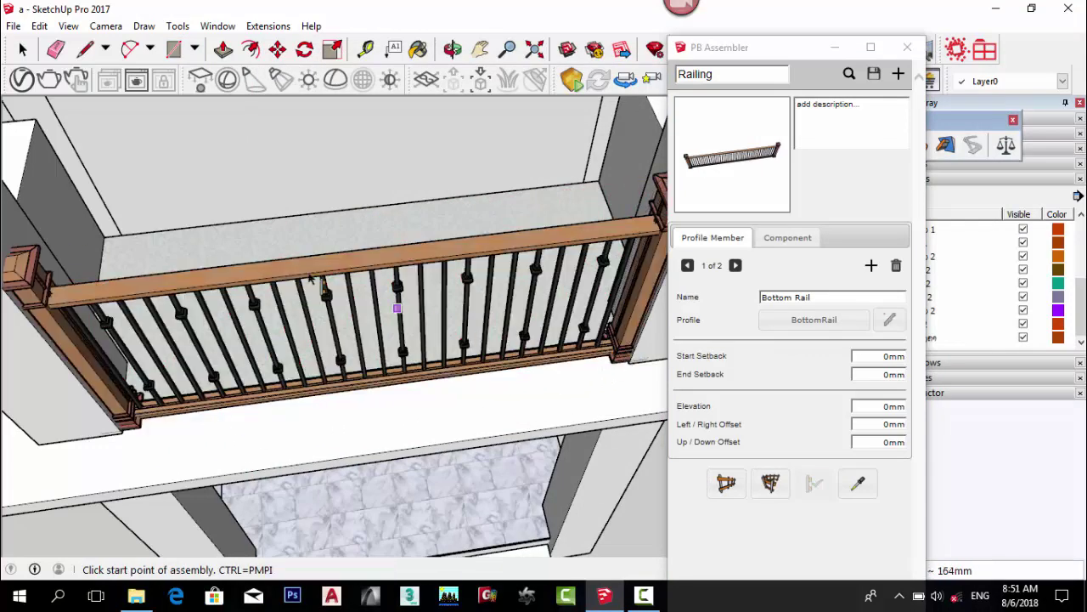
left_click(23, 50)
Move the front balcony railing about 100 mm inward so that its outer face sits on the edge of the balcony floor.
scroll(374, 280, "down", 3)
middle_click_drag(374, 298, 544, 187)
scroll(551, 184, "down", 2)
mouse_move(408, 196)
middle_mouse_down()
mouse_move(576, 149)
mouse_move(427, 176)
mouse_move(301, 324)
middle_mouse_up()
scroll(579, 147, "up", 2)
scroll(579, 147, "down", 1)
scroll(301, 325, "down", 3)
mouse_move(501, 297)
middle_mouse_down()
mouse_move(153, 281)
mouse_move(469, 350)
mouse_move(544, 250)
mouse_move(529, 337)
mouse_move(498, 355)
mouse_move(501, 367)
middle_mouse_up()
scroll(469, 350, "up", 10)
left_click(423, 210)
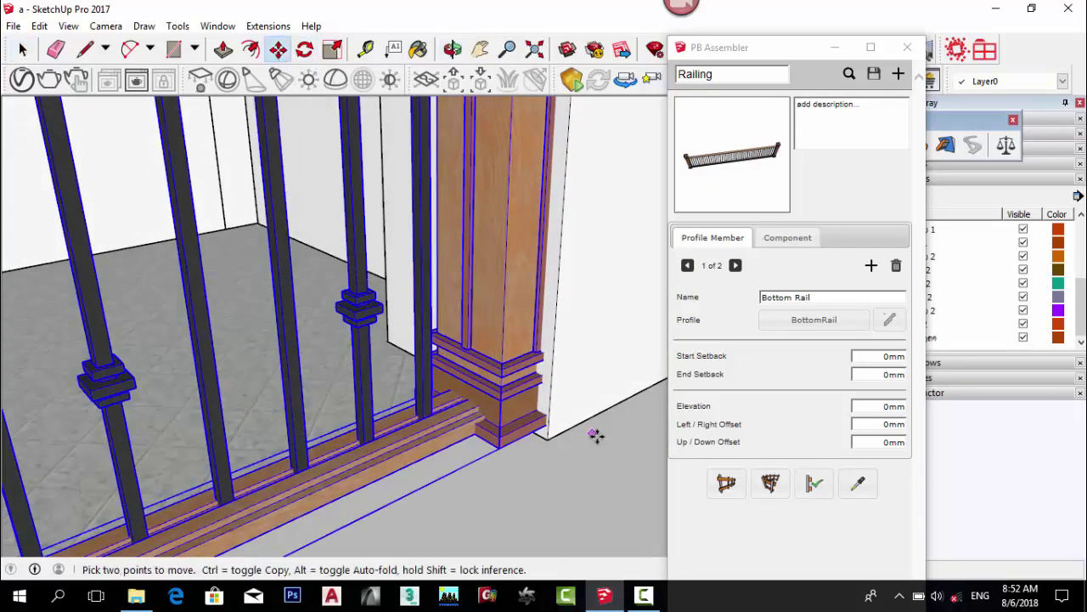
left_click(548, 427)
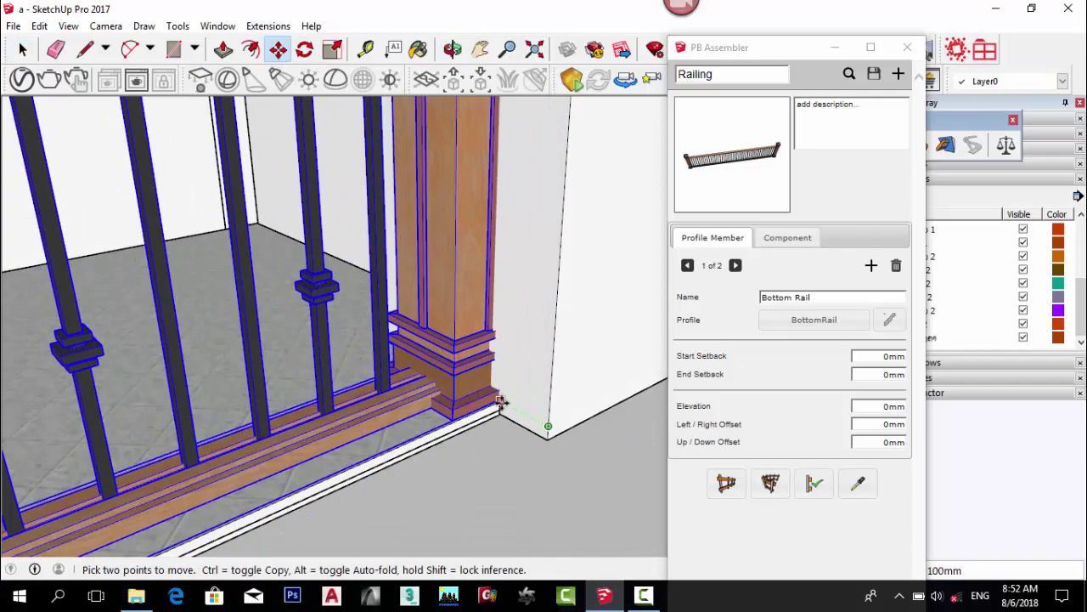
Scale the front railing lengthwise from both ends so that its posts fit between the two balcony columns.
scroll(488, 399, "down", 5)
middle_click_drag(419, 400, 328, 218)
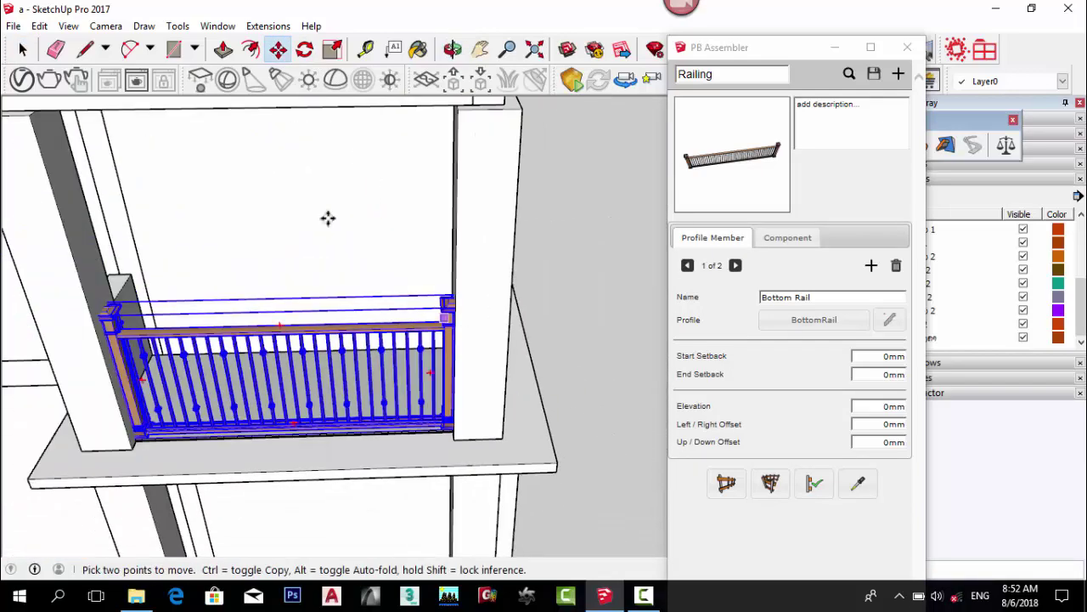
left_click(333, 49)
scroll(503, 372, "up", 4)
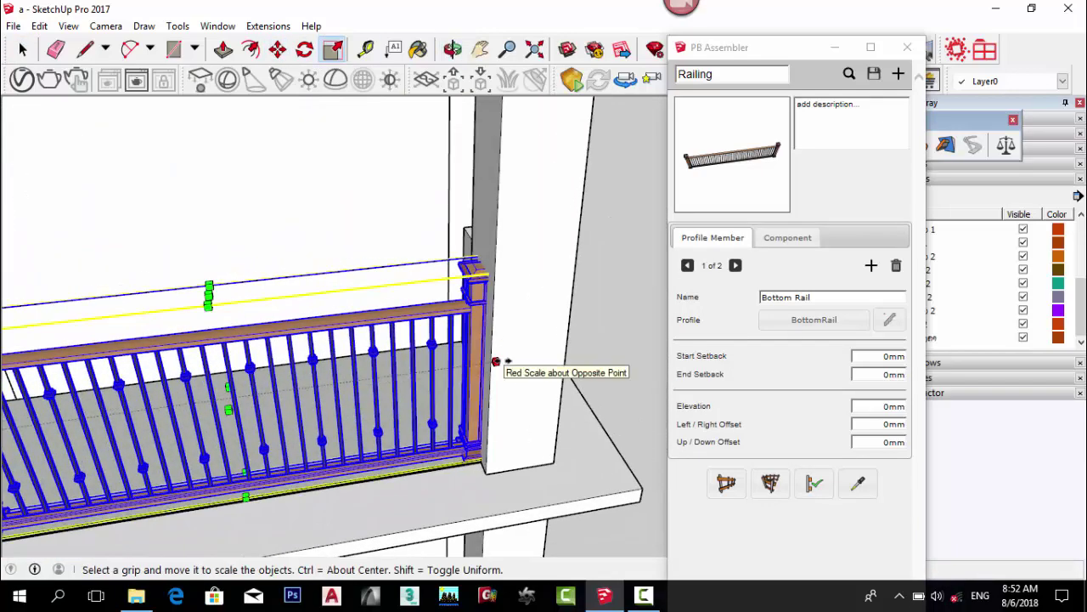
left_click(496, 361)
scroll(550, 444, "down", 2)
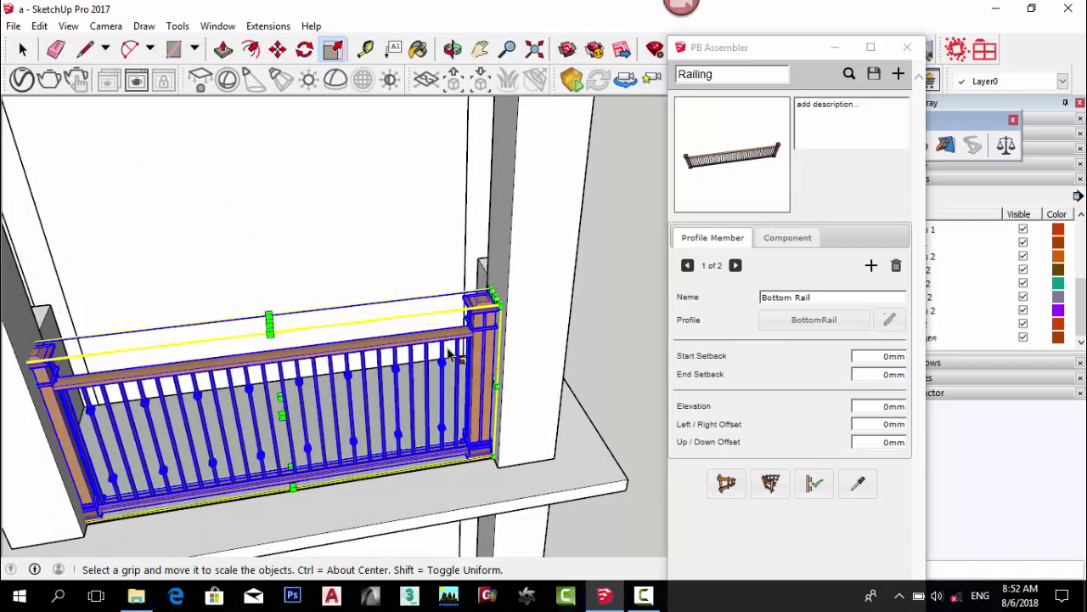
middle_click_drag(454, 357, 501, 378)
left_click(57, 420)
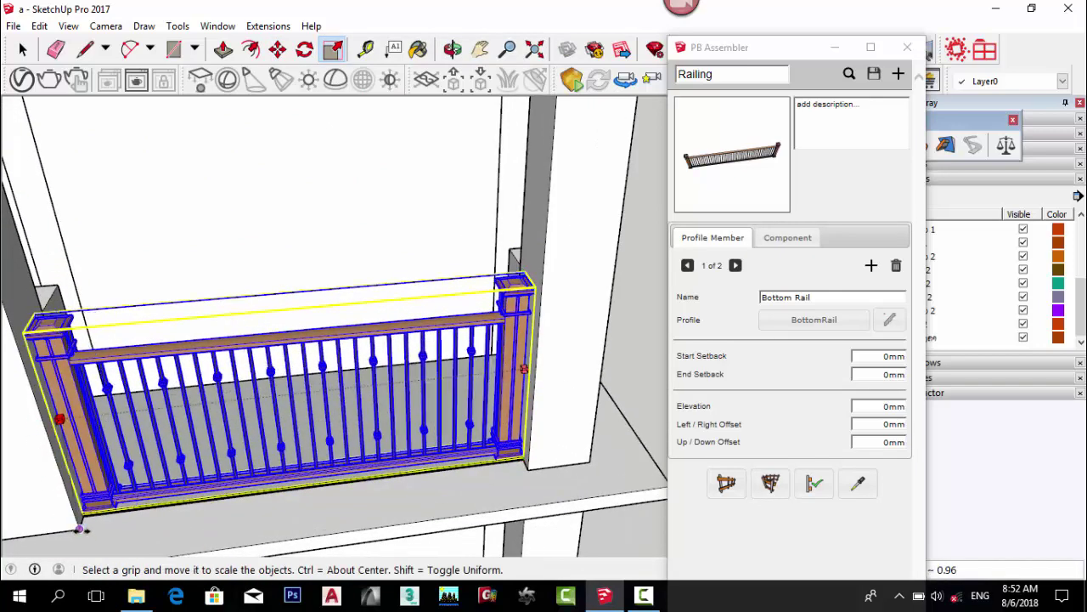
scroll(311, 336, "down", 3)
left_click(561, 333)
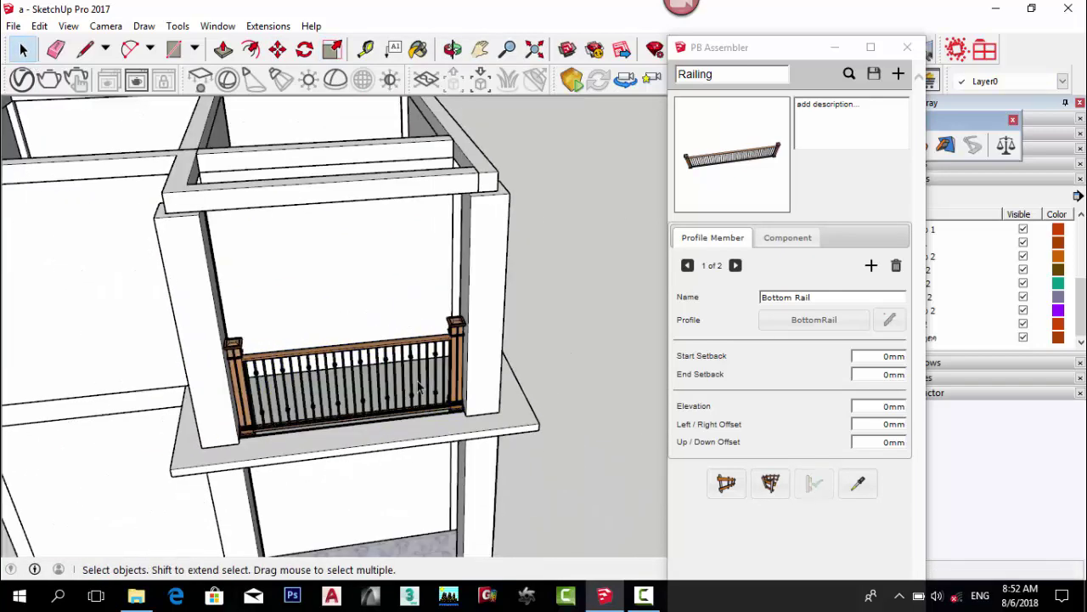
Delete the low wall closing the short side of the upper balcony between the house wall and the column.
mouse_move(289, 340)
middle_mouse_down()
mouse_move(376, 311)
mouse_move(366, 314)
mouse_move(383, 236)
mouse_move(458, 297)
mouse_move(274, 311)
mouse_move(285, 360)
middle_mouse_up()
scroll(286, 361, "down", 3)
scroll(286, 360, "up", 8)
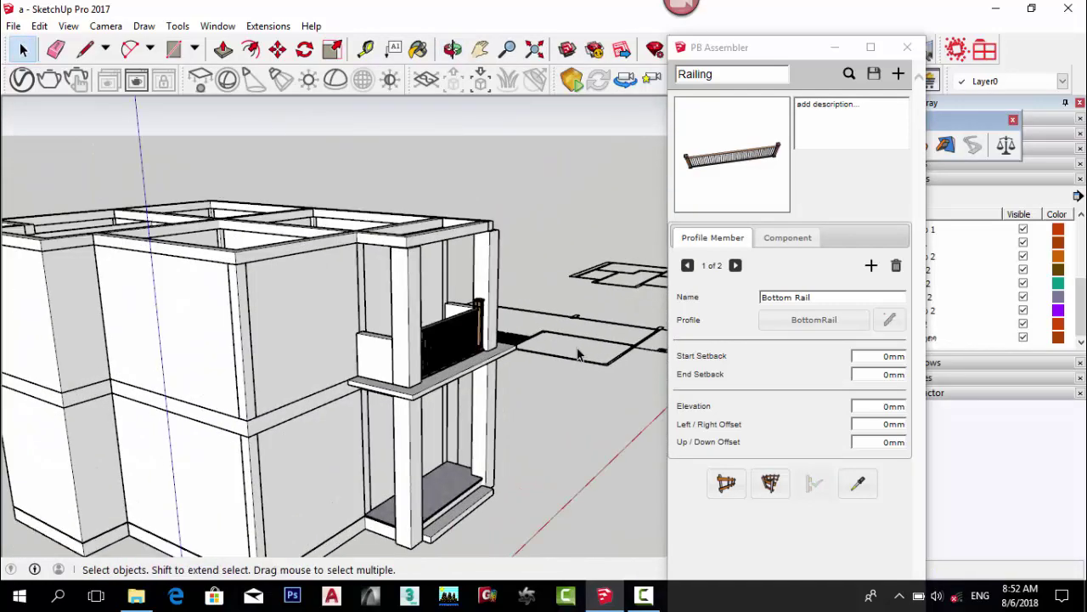
key("Delete")
Build a second railing along the open short side of the balcony floor, from the house wall to the column.
middle_click_drag(260, 351, 378, 451)
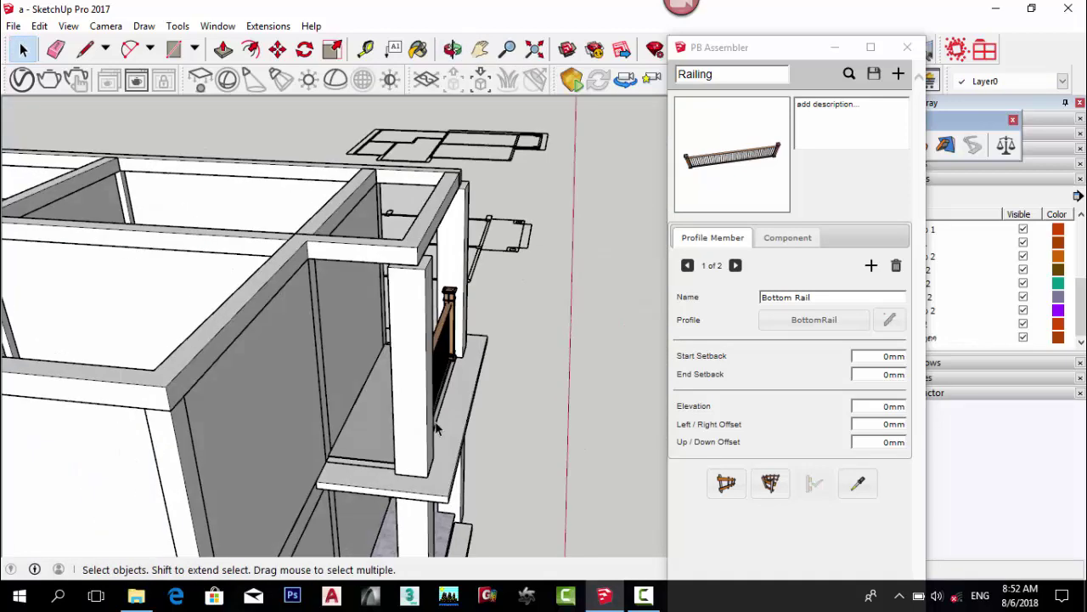
left_click(763, 485)
scroll(344, 493, "up", 5)
scroll(134, 425, "up", 2)
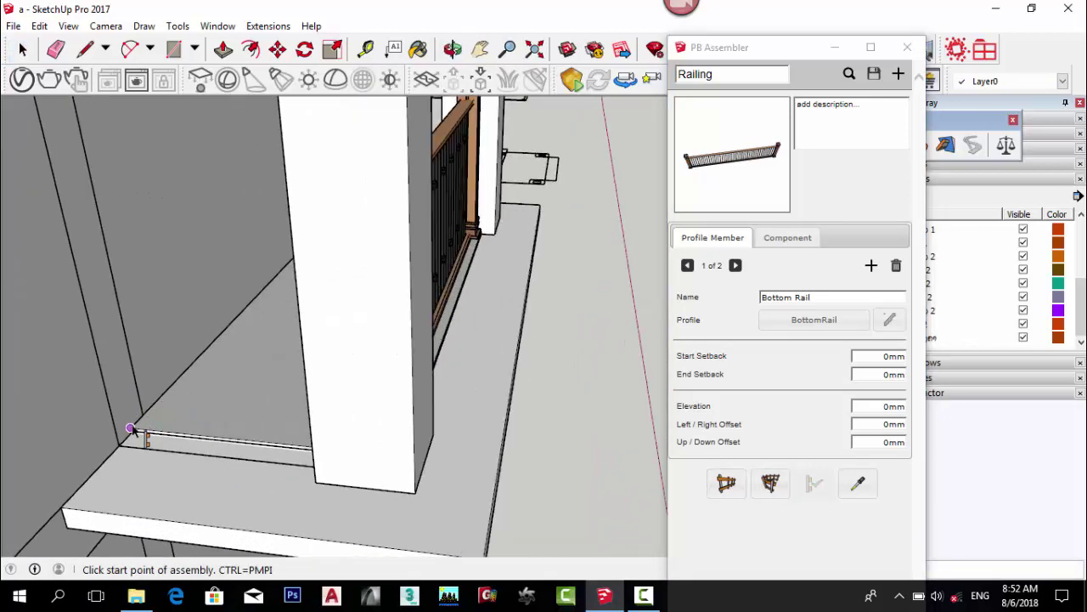
left_click(134, 432)
middle_click_drag(134, 431, 356, 457)
middle_click_drag(90, 371, 1, 379)
scroll(243, 249, "down", 10)
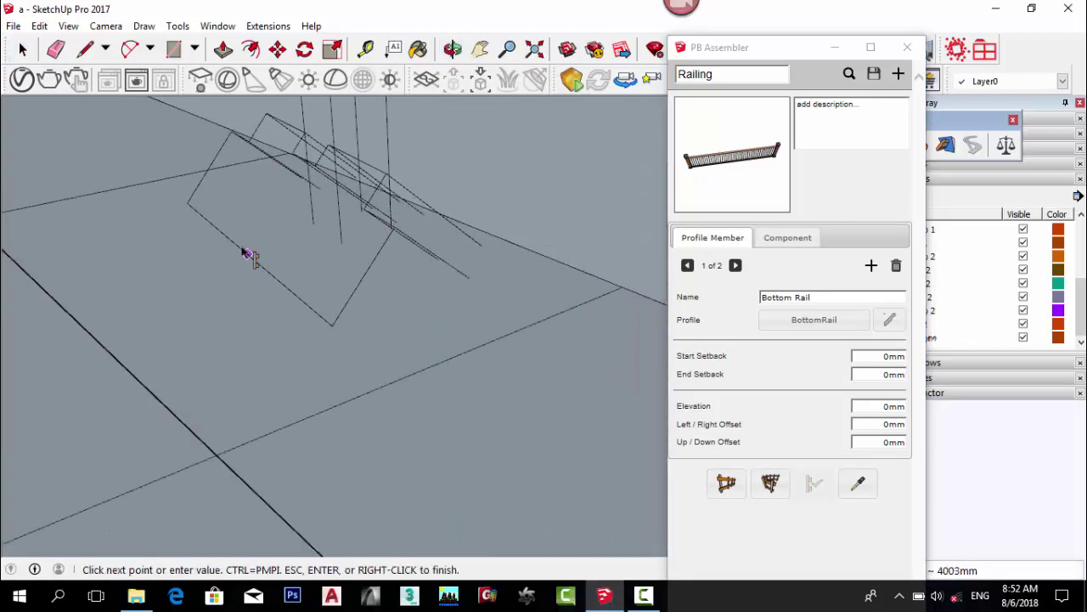
scroll(218, 237, "down", 6)
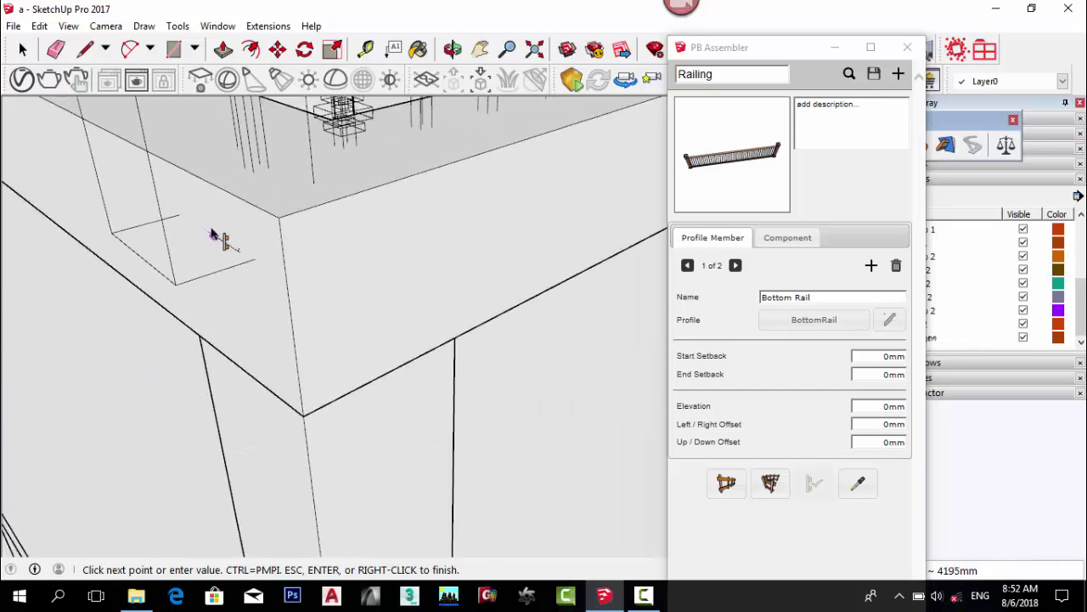
scroll(606, 433, "up", 3)
scroll(335, 315, "down", 8)
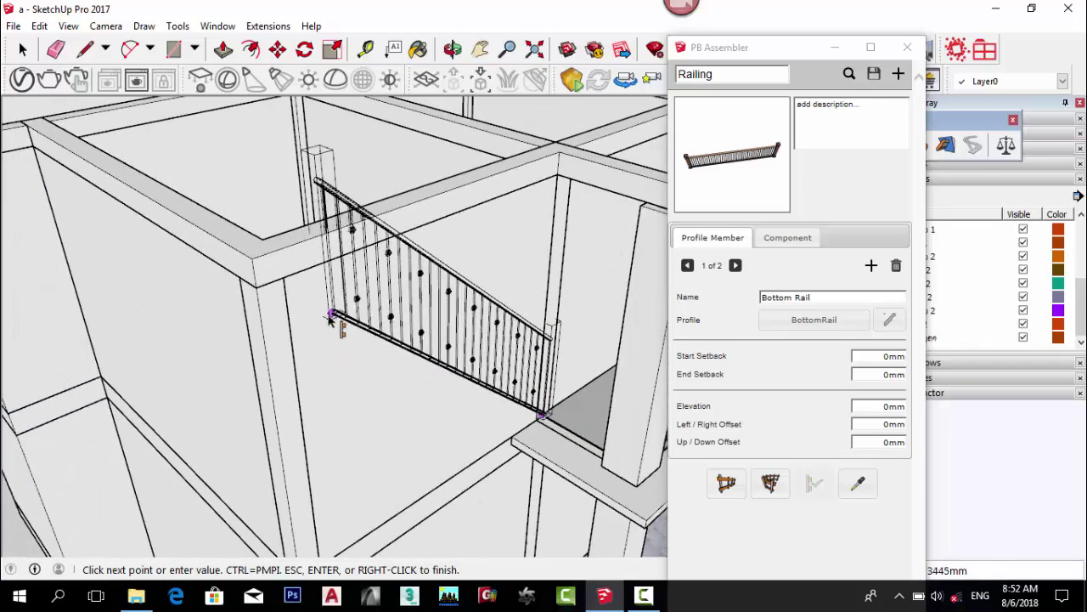
middle_click_drag(308, 298, 625, 399)
scroll(456, 334, "up", 4)
scroll(459, 338, "up", 3)
middle_click_drag(458, 338, 486, 420)
scroll(442, 424, "up", 4)
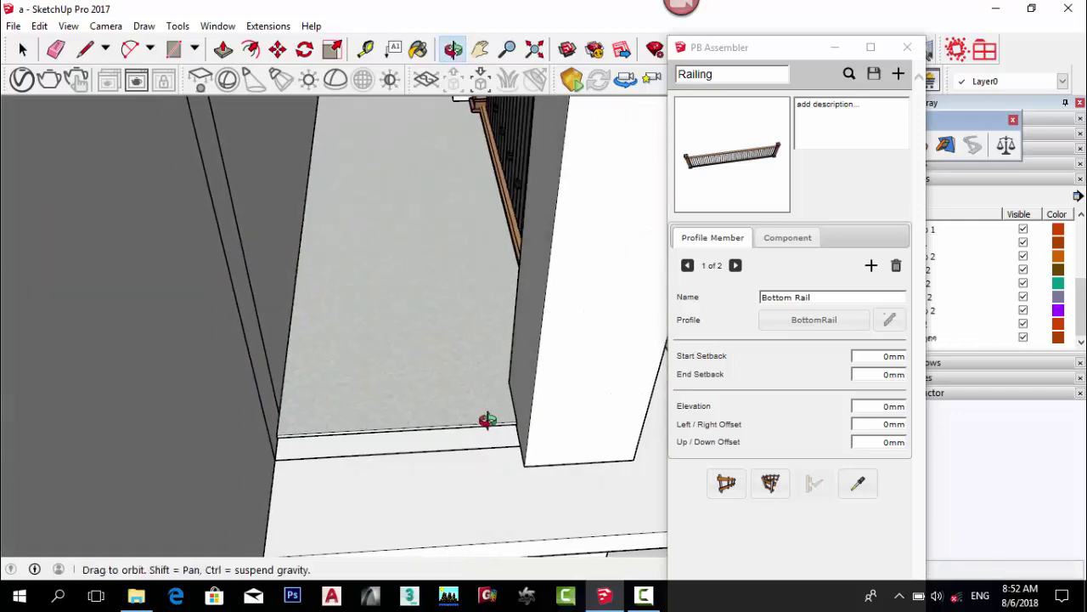
left_click(517, 431)
key("Escape")
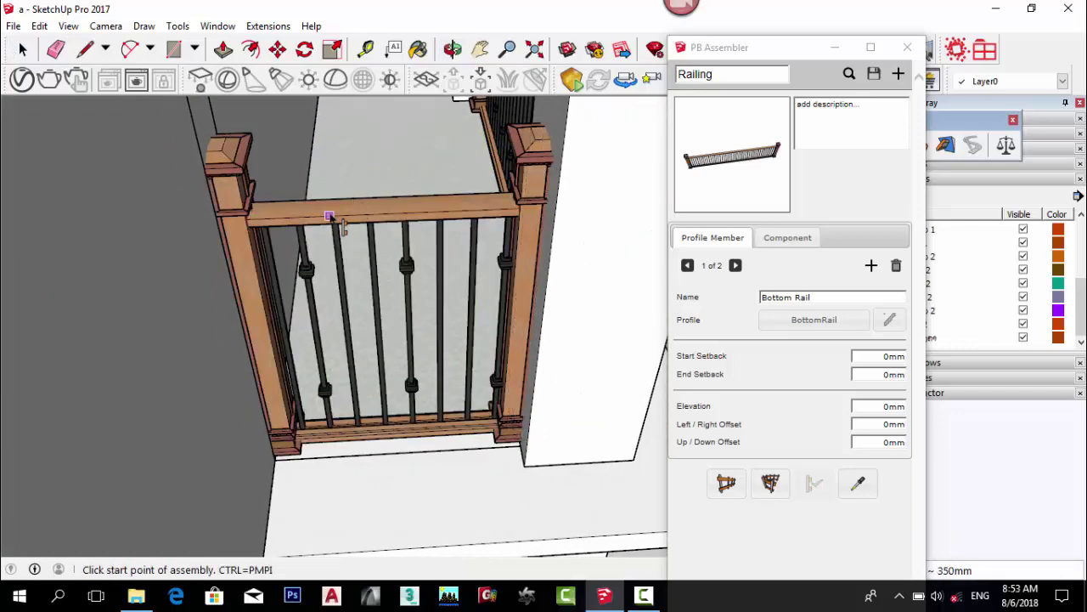
Move the side railing about 95 mm inward so that its outer face sits on the edge of the balcony floor.
left_click(364, 204)
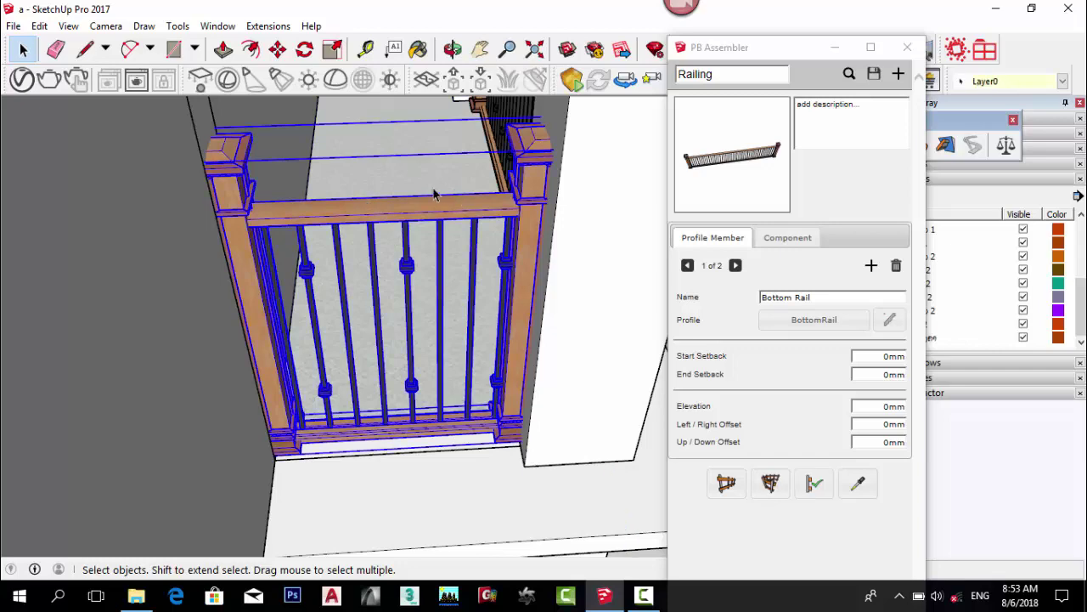
scroll(306, 212, "up", 4)
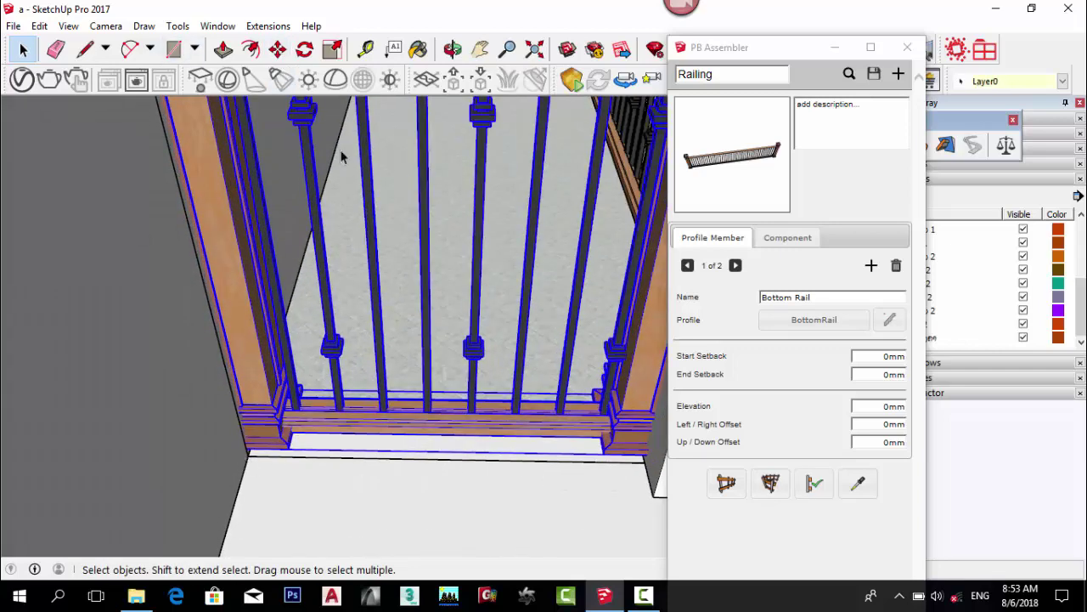
left_click(292, 456)
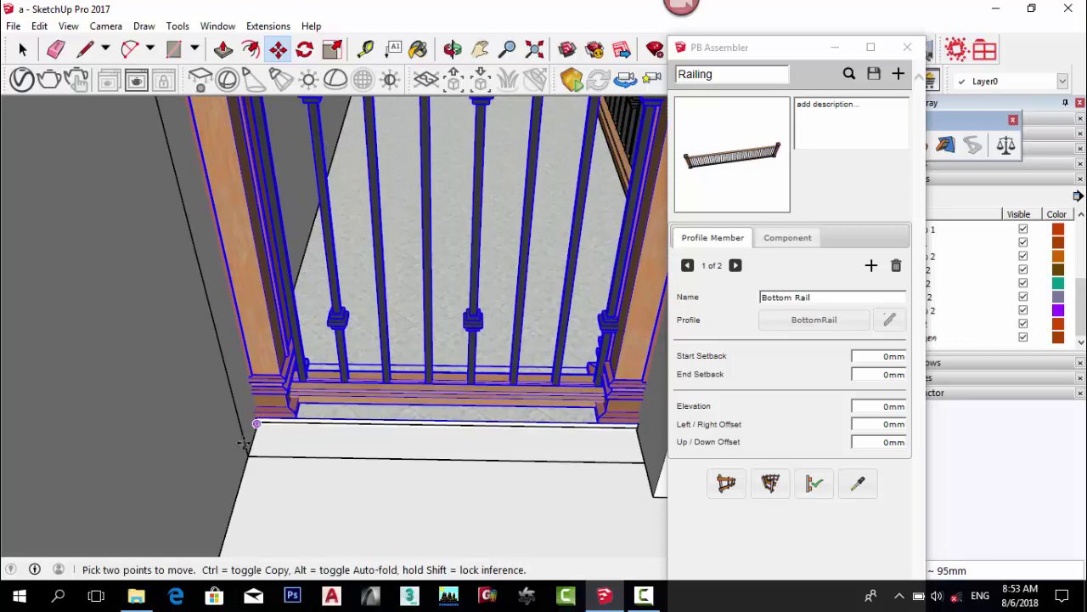
Scale the side railing lengthwise from both ends so that its posts fit between the house wall and the balcony column.
scroll(245, 442, "down", 3)
left_click(328, 52)
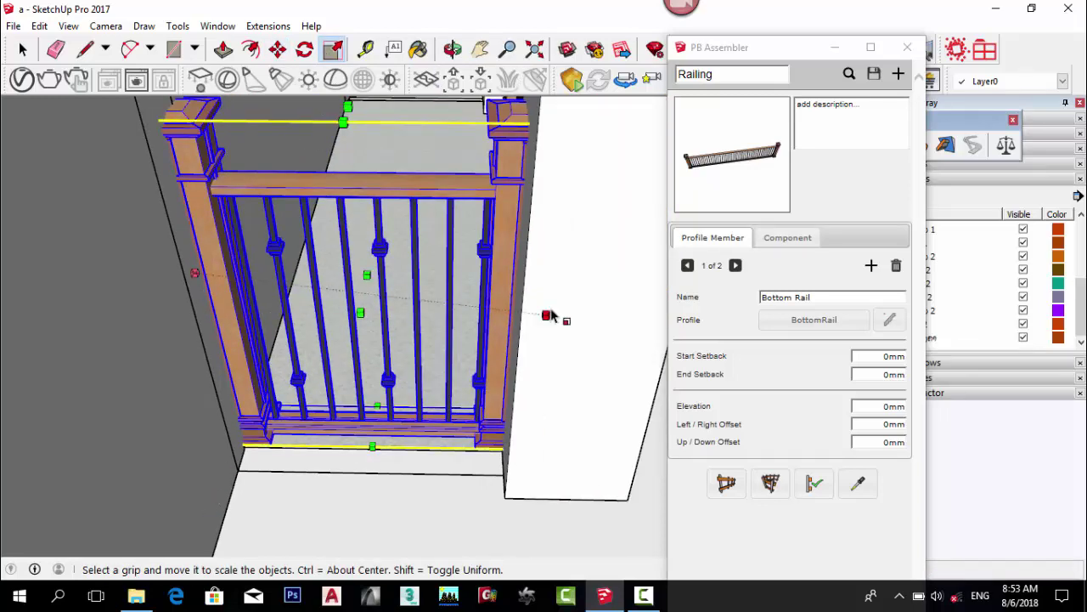
left_click_drag(544, 297, 505, 498)
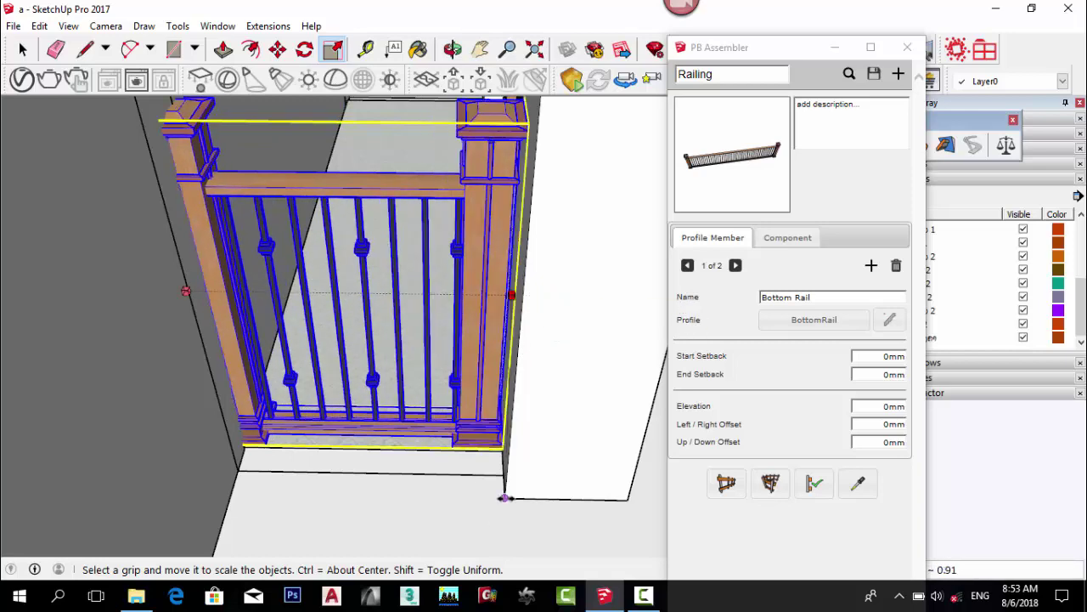
middle_click_drag(166, 250, 172, 252)
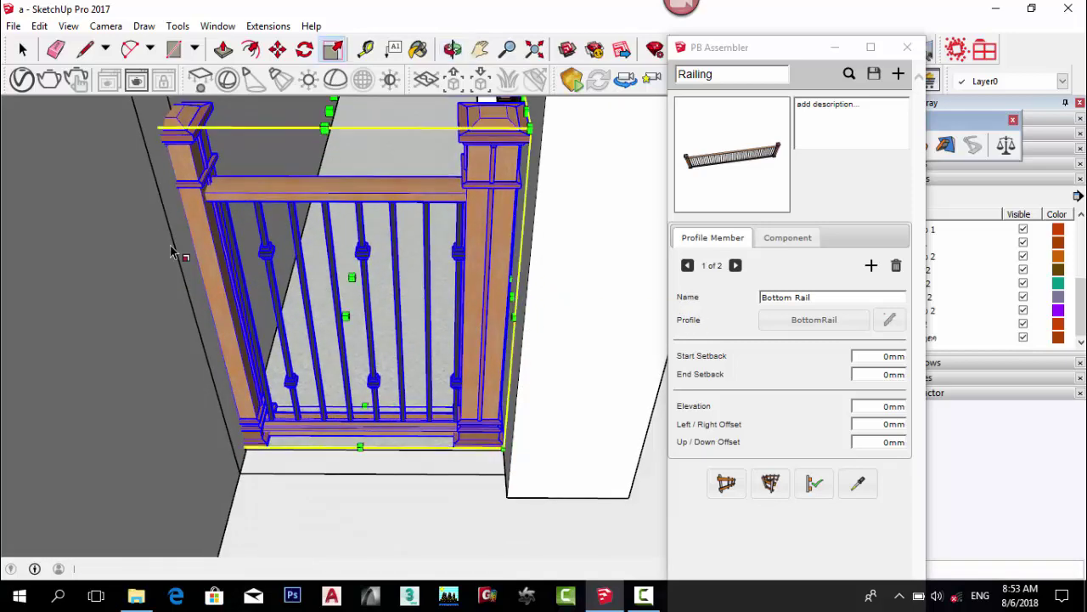
left_click_drag(185, 295, 245, 450)
left_click(24, 51)
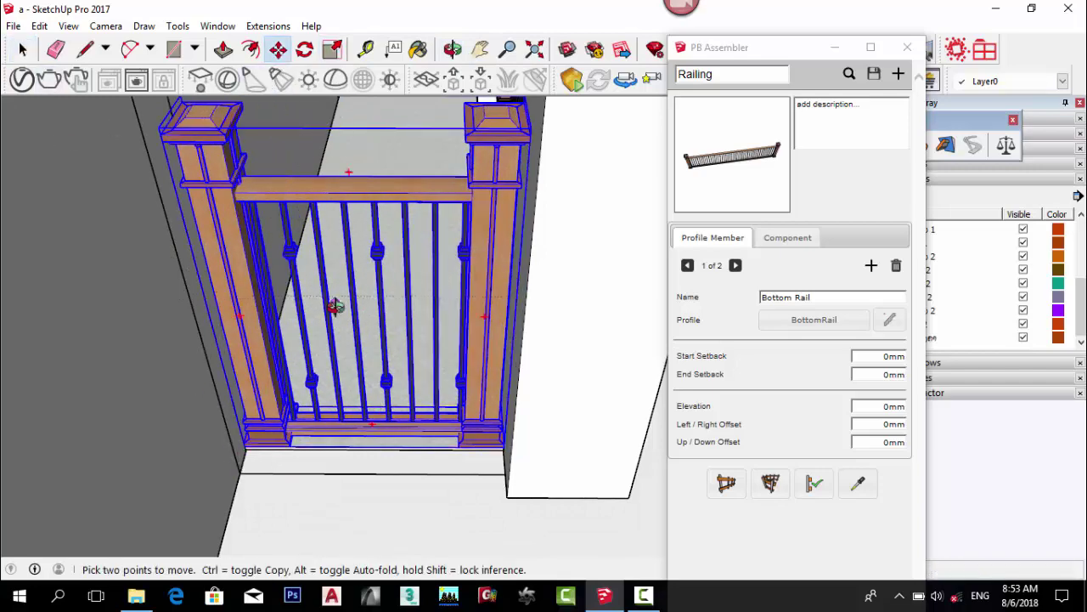
Copy the side railing across the balcony to its opposite short side, snapping it to the floor corner at the house wall.
middle_click_drag(336, 307, 294, 264)
scroll(306, 134, "up", 3)
left_click(272, 143)
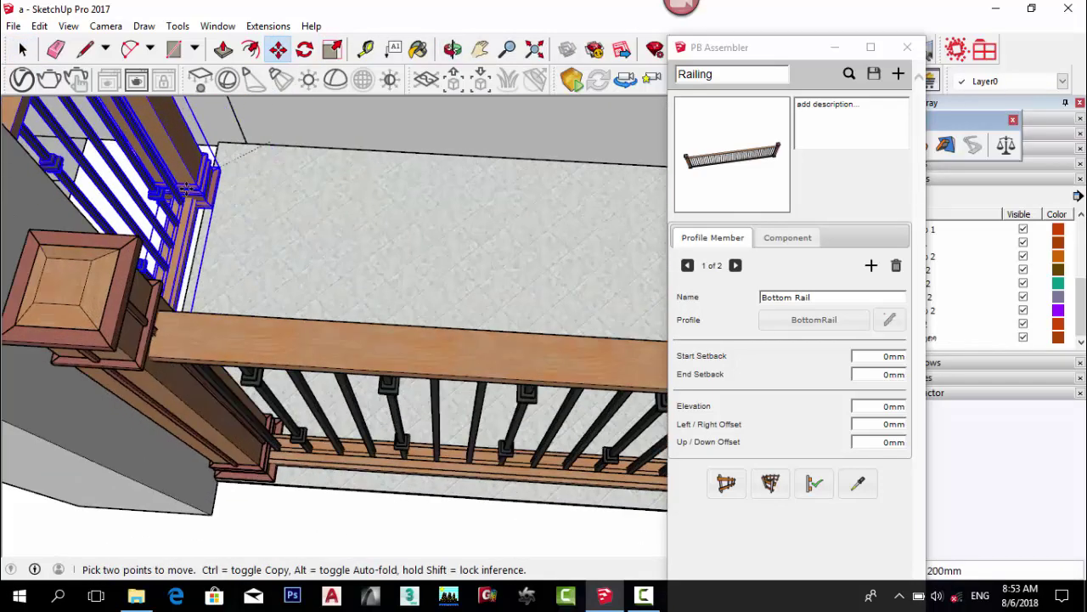
key("ctrl")
scroll(212, 171, "down", 6)
middle_click_drag(179, 182, 371, 215)
scroll(529, 222, "up", 4)
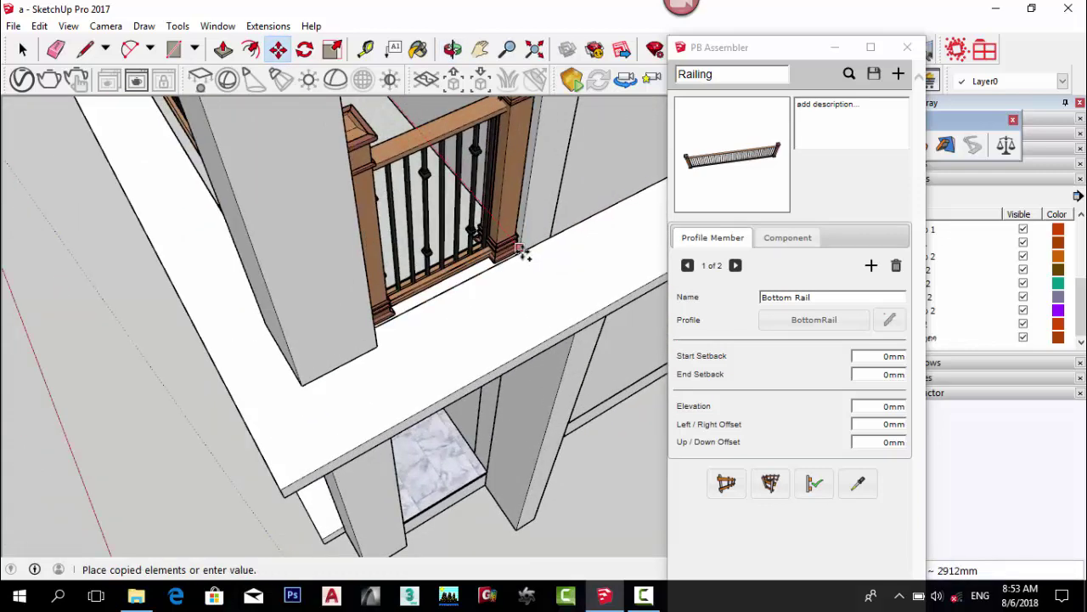
left_click(524, 254)
middle_click_drag(521, 255, 308, 234)
left_click(23, 49)
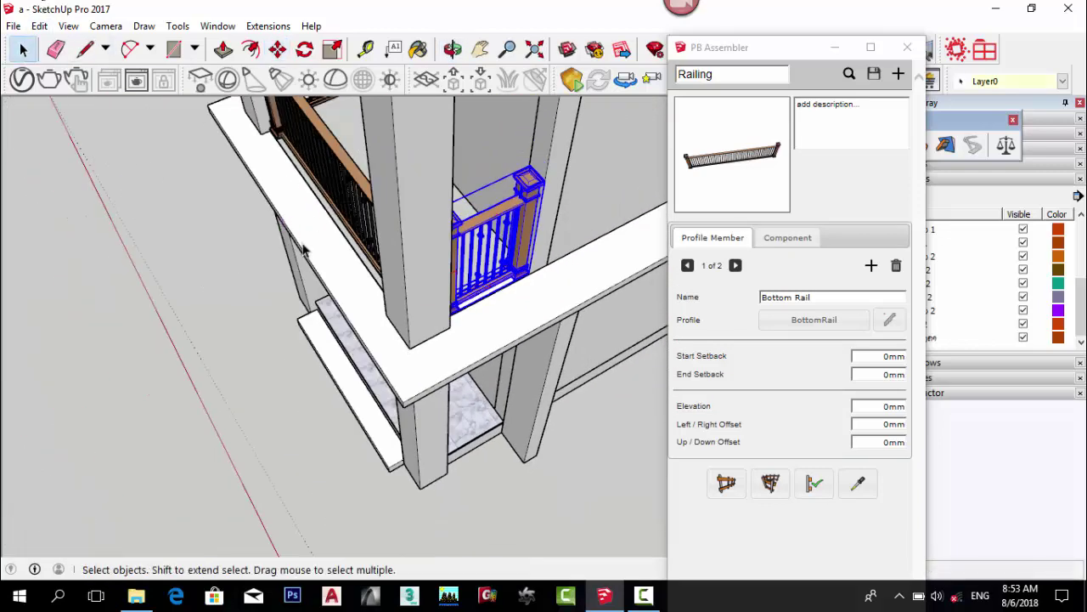
Copy both balcony side railings 3155 mm straight down onto the edges of the ground-floor porch.
middle_click_drag(213, 280, 300, 141)
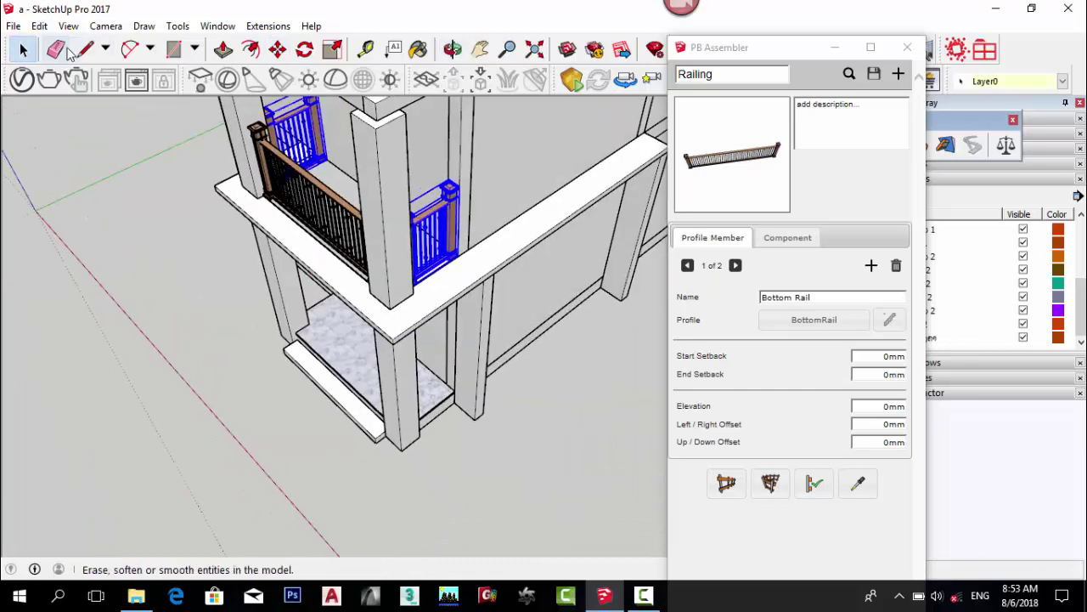
left_click(280, 50)
scroll(438, 253, "up", 4)
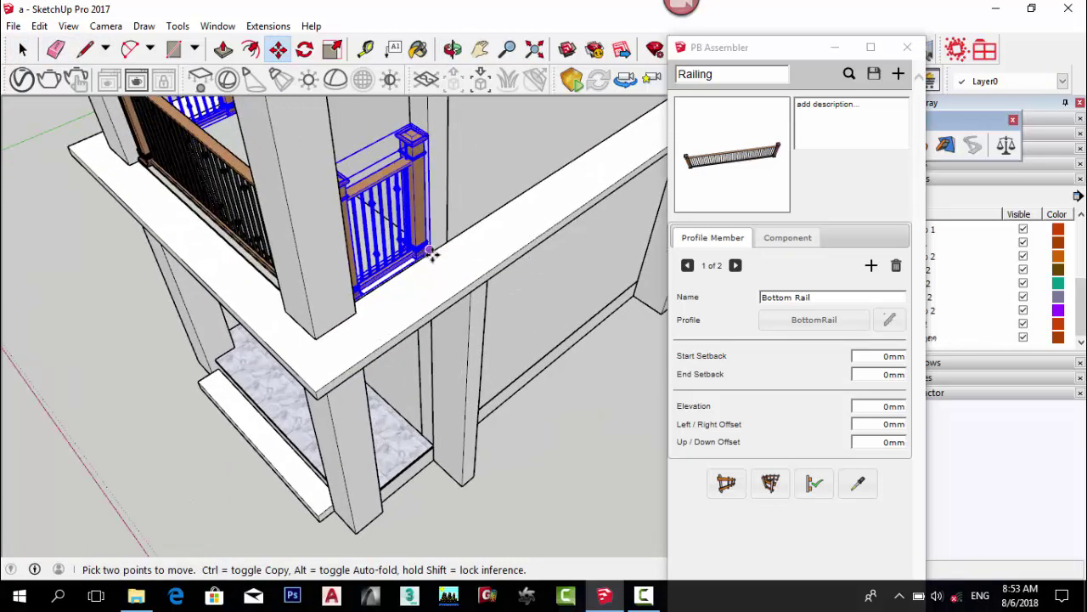
left_click(429, 253)
key("ctrl")
middle_click_drag(432, 425, 423, 385)
scroll(435, 452, "up", 6)
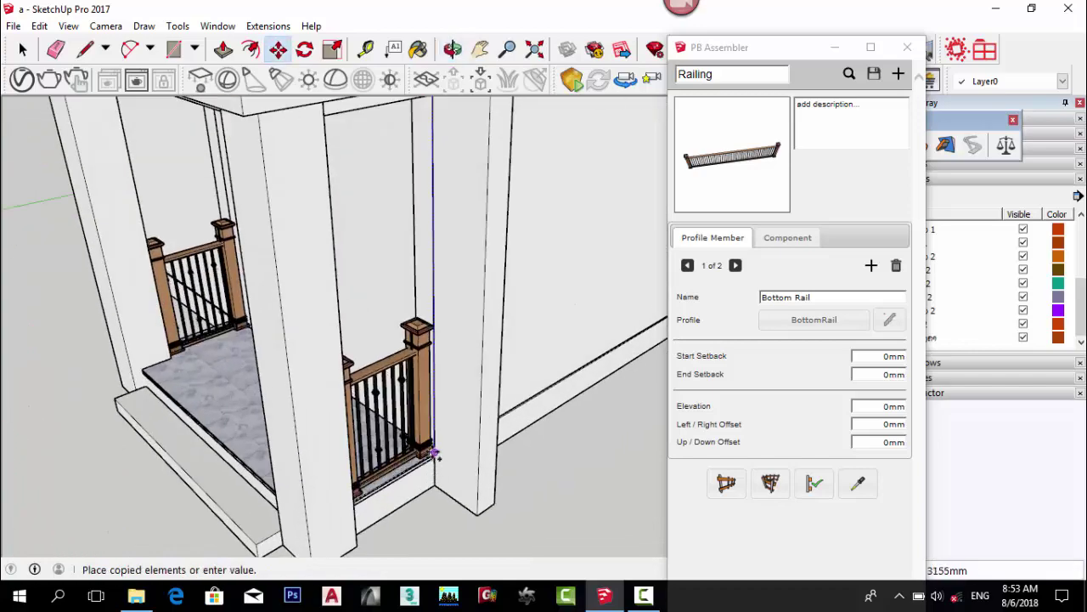
left_click(435, 448)
scroll(420, 365, "down", 5)
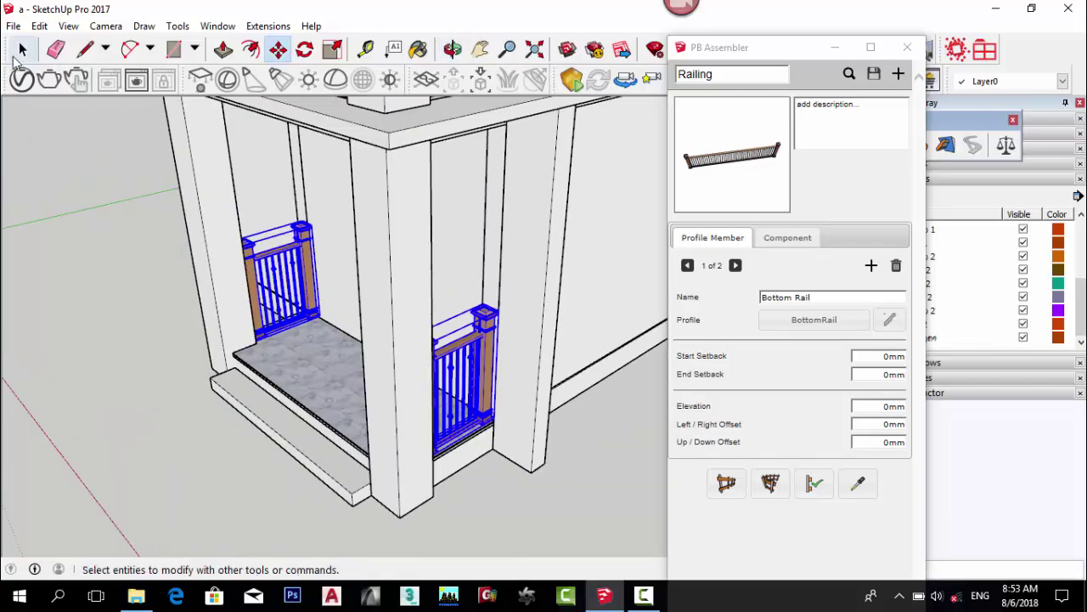
left_click(22, 50)
Examine the balcony and porch railings from several sides of the house.
middle_click_drag(114, 258, 143, 452)
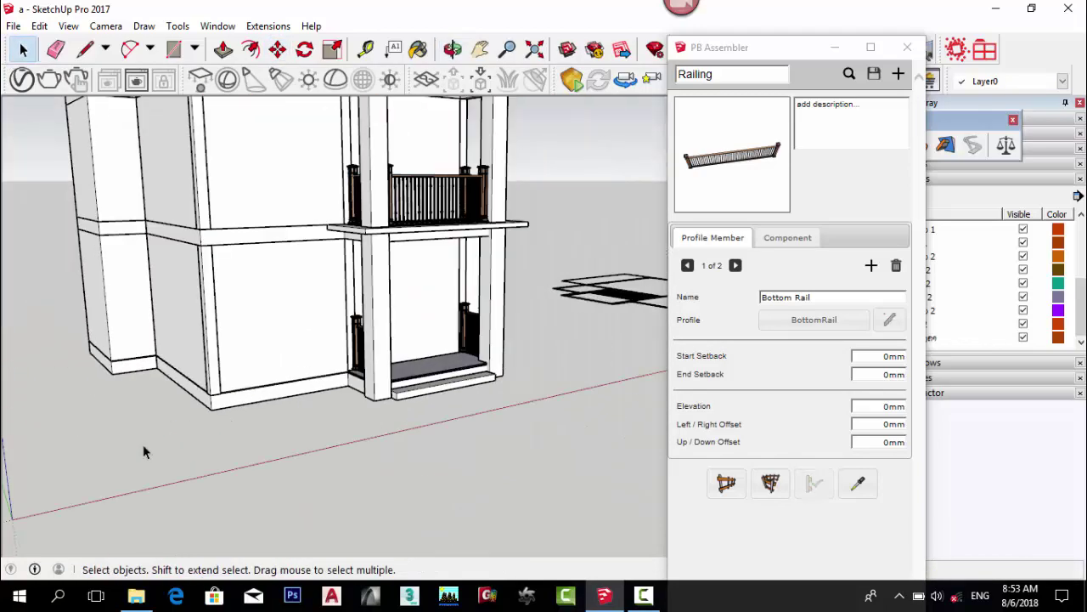
scroll(457, 340, "down", 5)
middle_click_drag(456, 339, 399, 250)
scroll(395, 270, "up", 5)
scroll(383, 299, "down", 2)
middle_click_drag(385, 206, 378, 287)
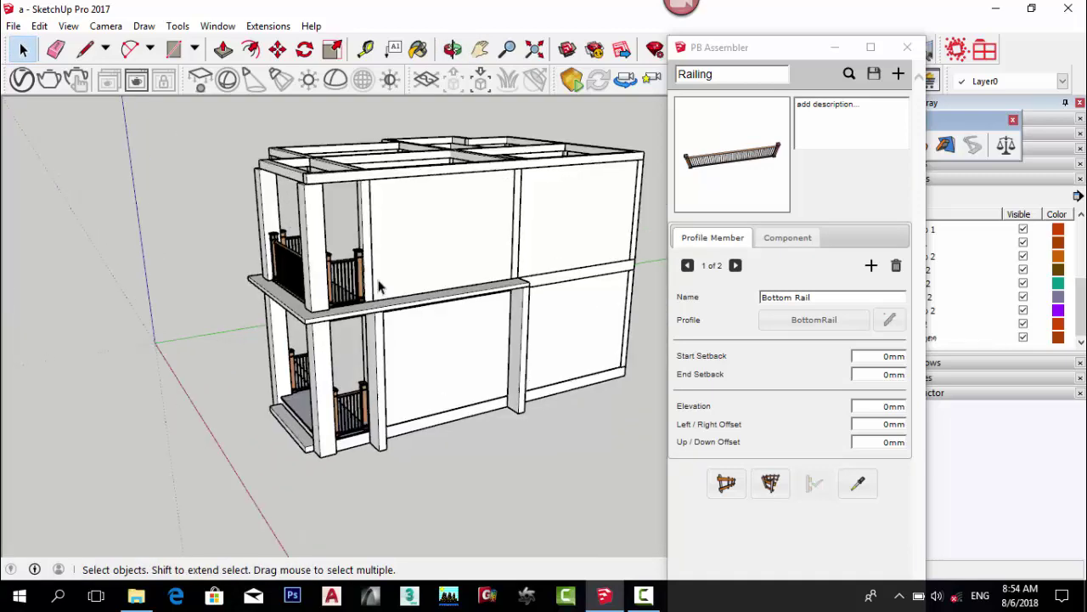
scroll(438, 357, "up", 2)
scroll(158, 271, "down", 1)
Close the railing assembler, load the SQ100x100 profile in Profile Builder and set its placement point to Top-Left.
left_click(907, 48)
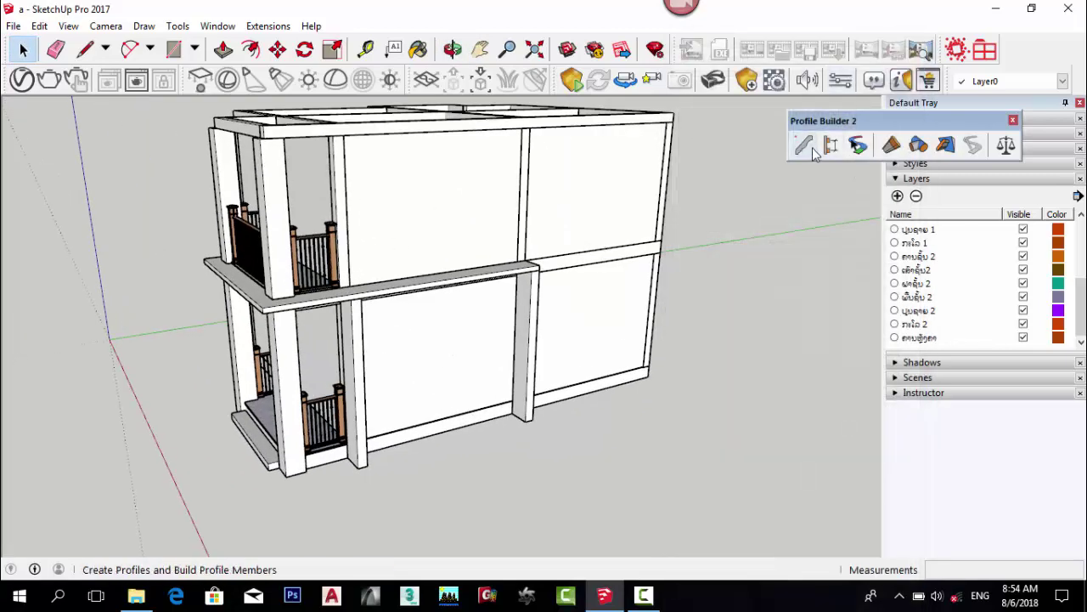
left_click(812, 149)
left_click(784, 128)
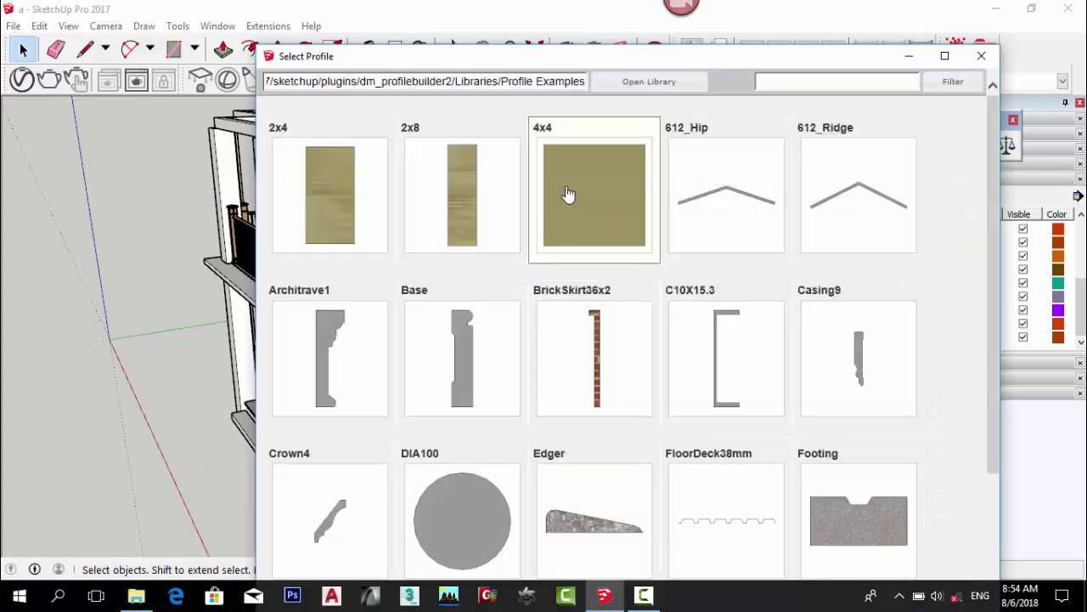
scroll(510, 255, "down", 3)
left_click(459, 561)
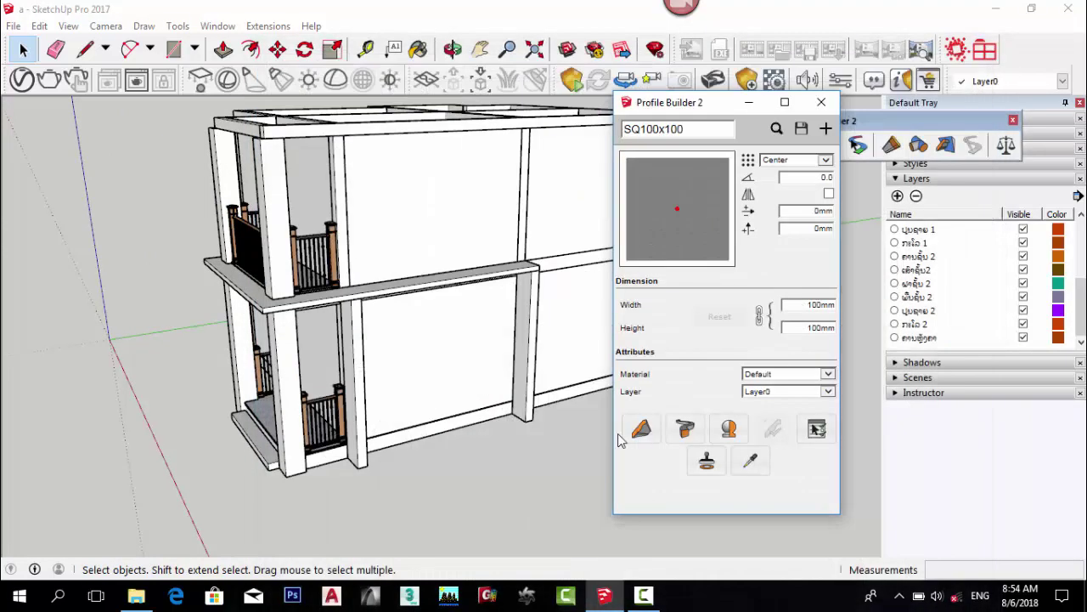
left_click(825, 160)
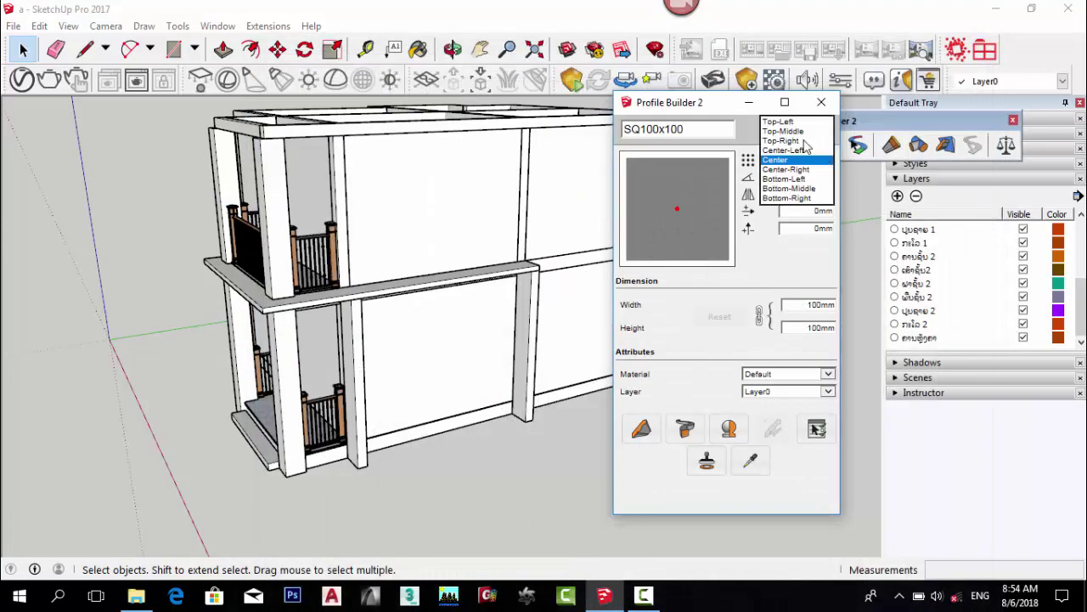
left_click(799, 120)
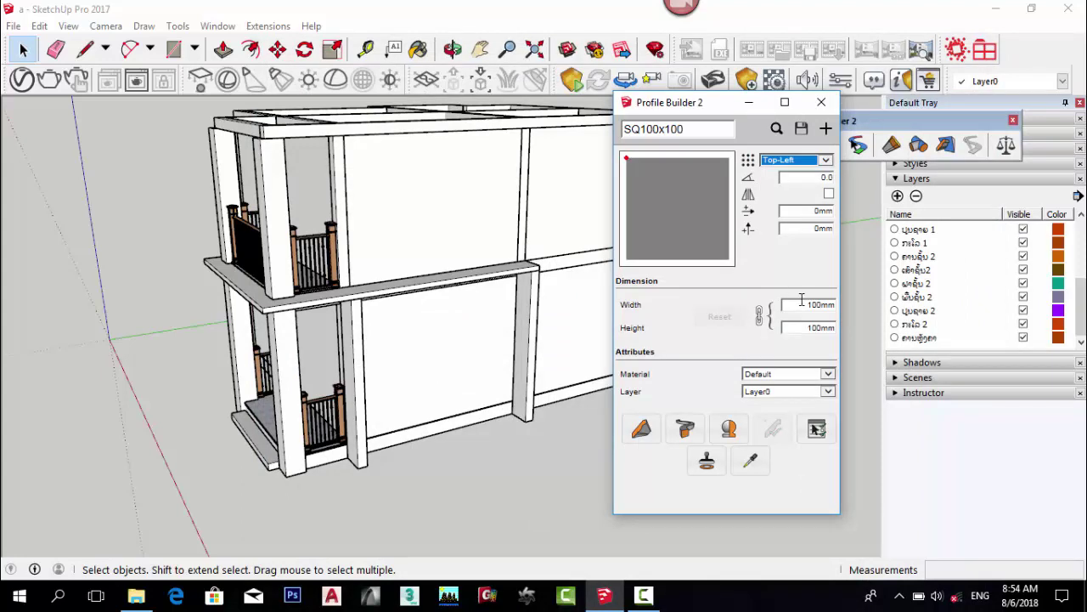
Build the SQ100x100 profile along the upper edge of the first-floor beam, around the house from one balcony slab end to the other.
left_click(640, 433)
scroll(408, 426, "down", 2)
middle_click_drag(250, 318, 155, 332)
scroll(154, 333, "down", 1)
scroll(603, 302, "up", 6)
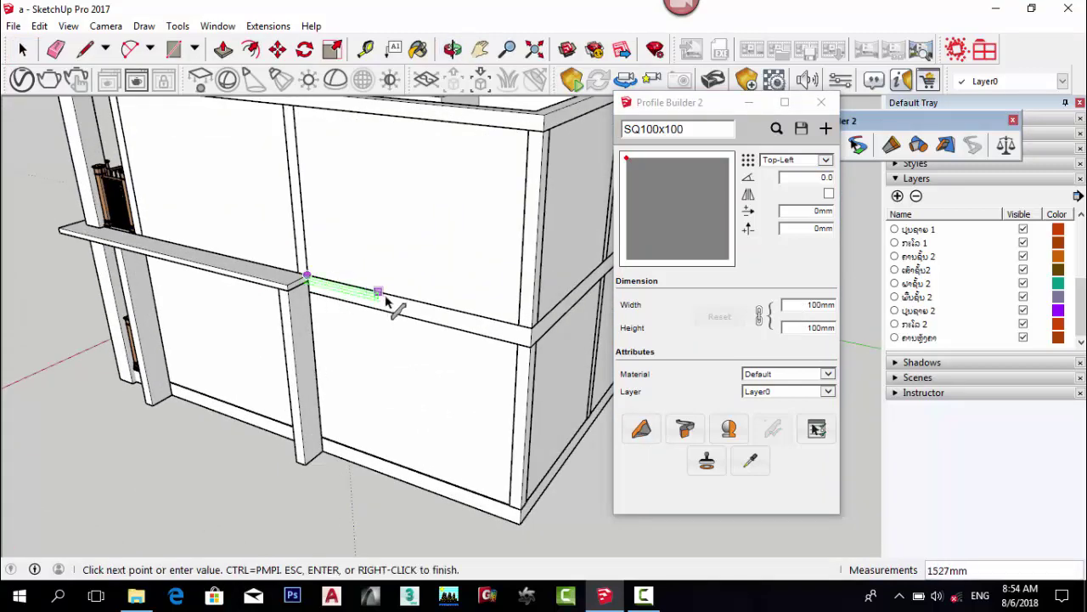
middle_click_drag(530, 335, 384, 293)
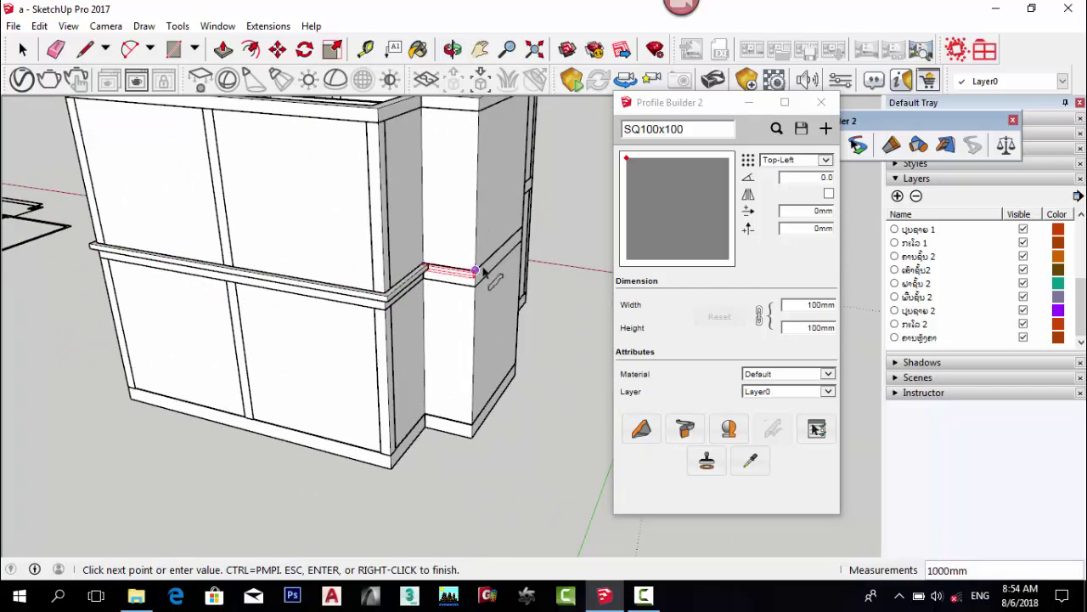
left_click(482, 270)
middle_click_drag(483, 271, 257, 225)
scroll(413, 246, "up", 2)
left_click(396, 247)
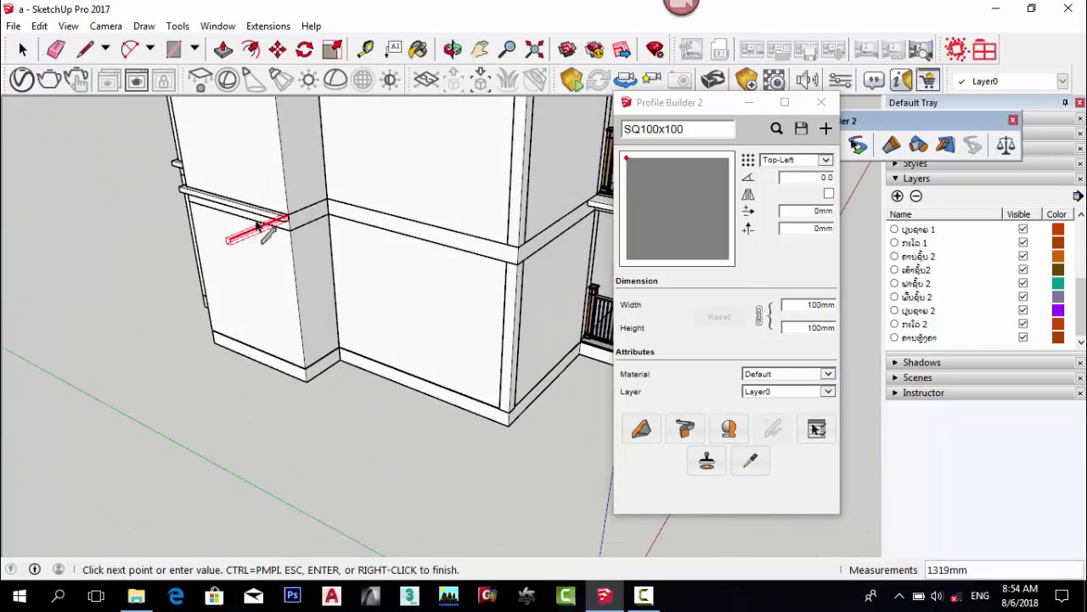
left_click(516, 248)
middle_click_drag(516, 248, 382, 236)
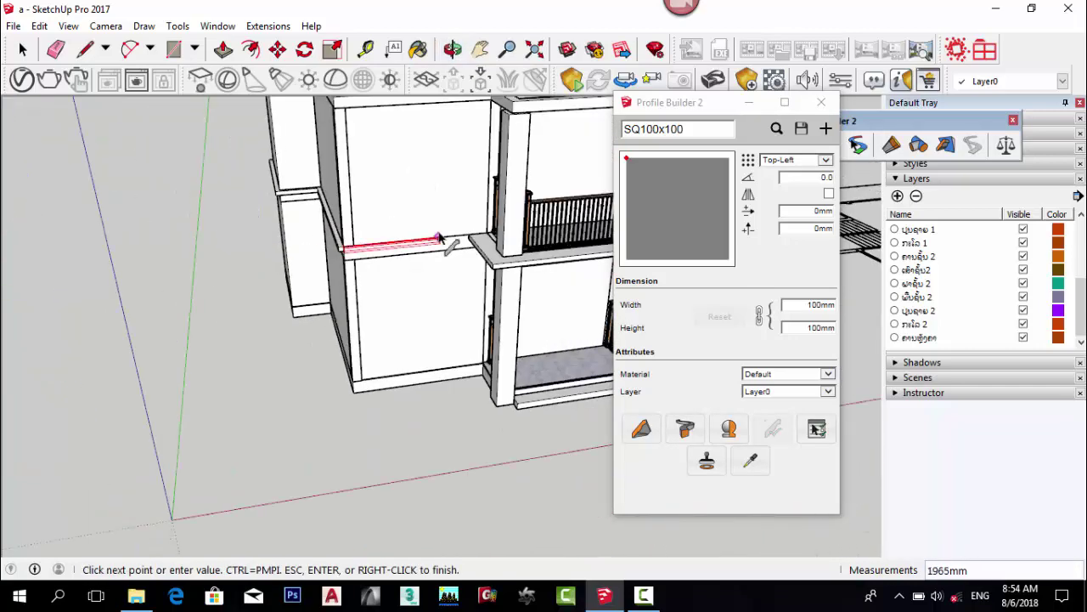
scroll(463, 234, "up", 2)
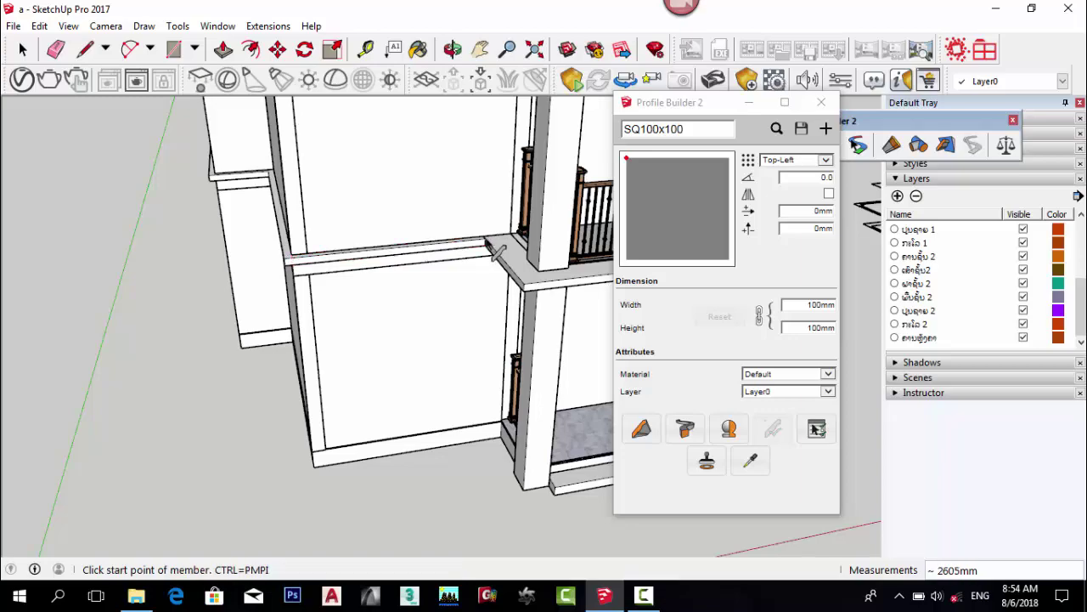
Scale the ground-floor walls vertically by about 1.01 so that their lower edge meets the base beam.
middle_click_drag(496, 253, 476, 315)
scroll(512, 393, "up", 2)
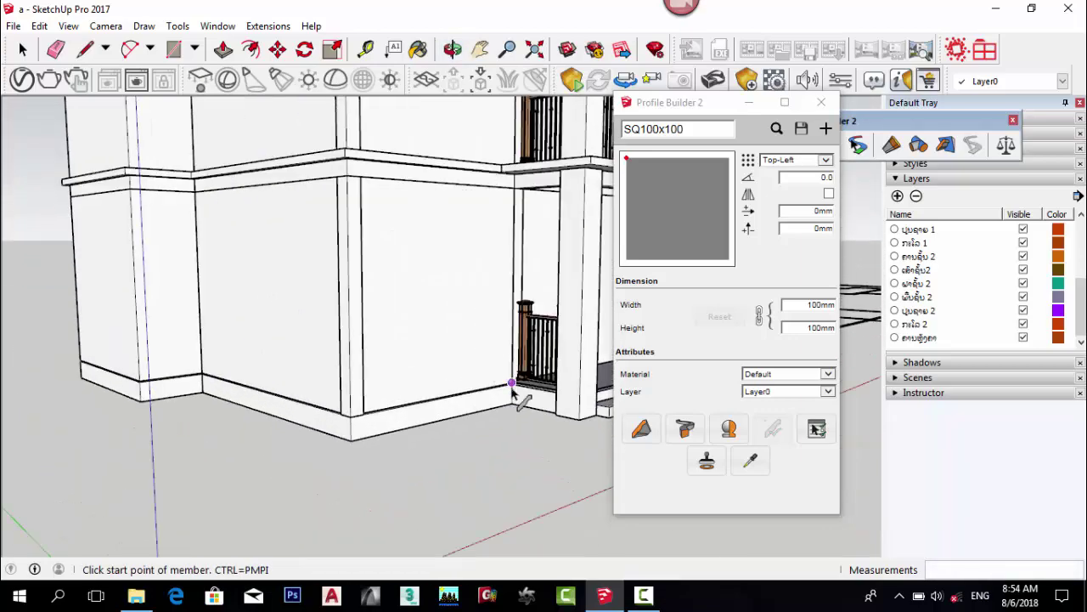
middle_click_drag(511, 393, 558, 447)
scroll(279, 350, "down", 3)
middle_click_drag(279, 351, 314, 145)
scroll(464, 339, "up", 4)
scroll(463, 335, "up", 4)
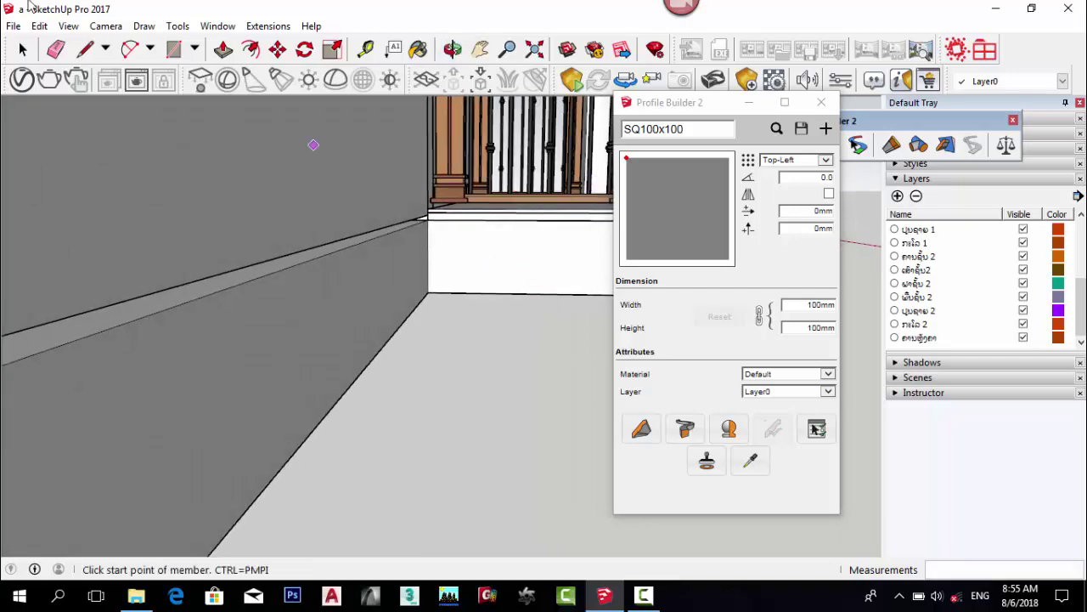
scroll(286, 232, "down", 4)
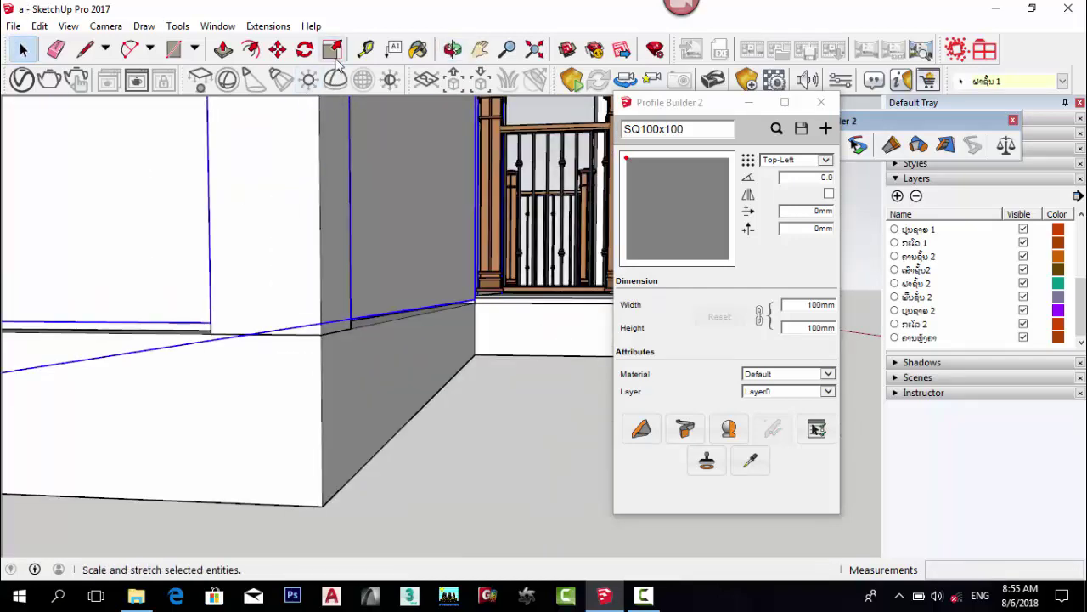
scroll(396, 202, "down", 3)
scroll(256, 279, "up", 4)
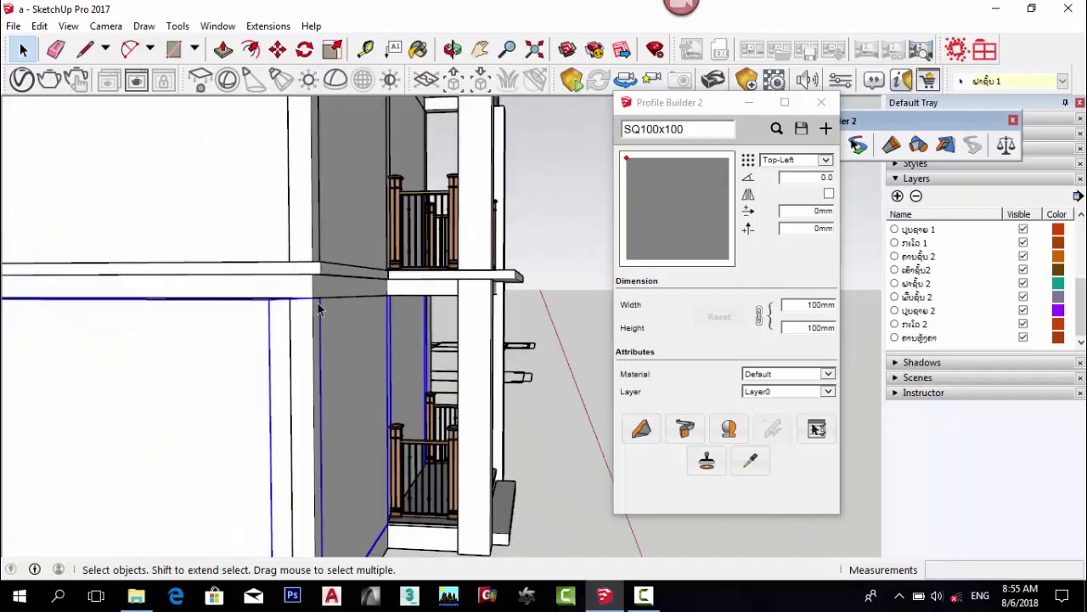
middle_click_drag(255, 279, 336, 110)
left_click(331, 50)
scroll(457, 249, "down", 5)
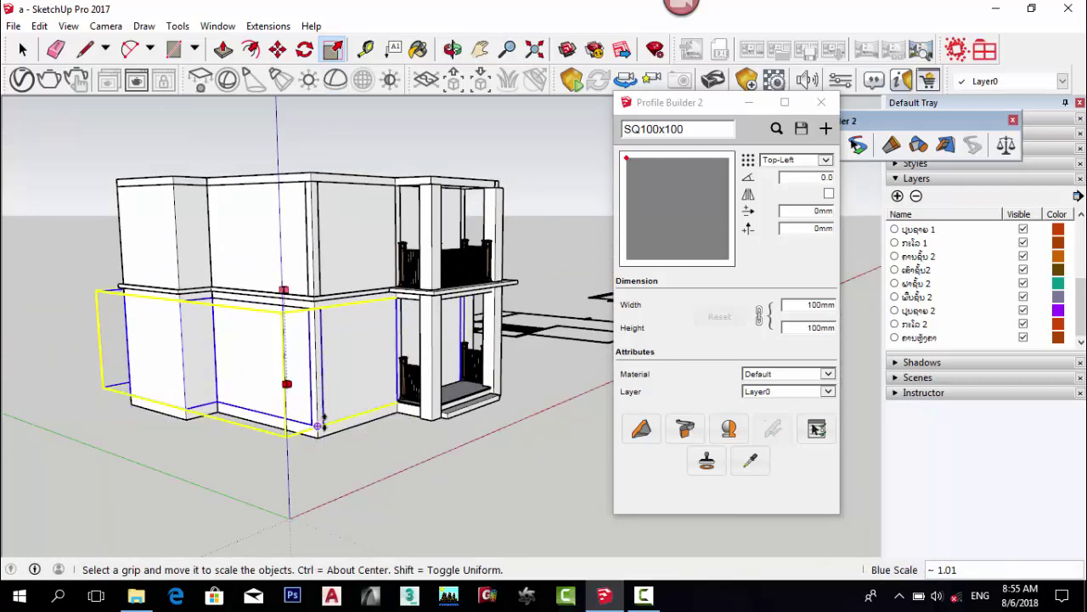
left_click(22, 48)
Try to build the SQ100x100 profile along the base beam below the porch side railing with the Top-Left placement point.
scroll(433, 461, "up", 6)
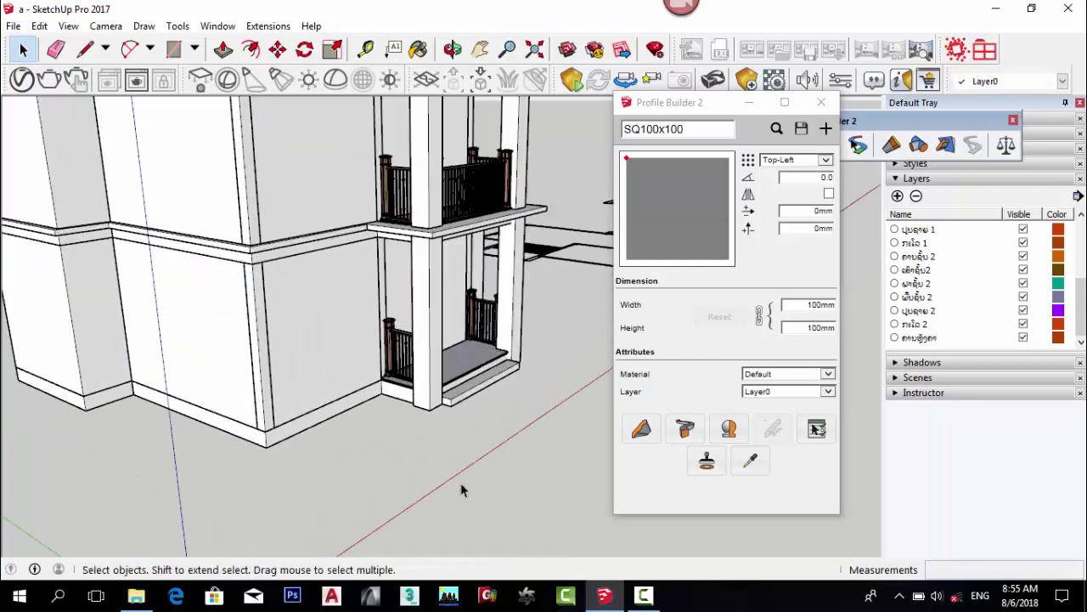
middle_click_drag(461, 486, 374, 348)
left_click(642, 428)
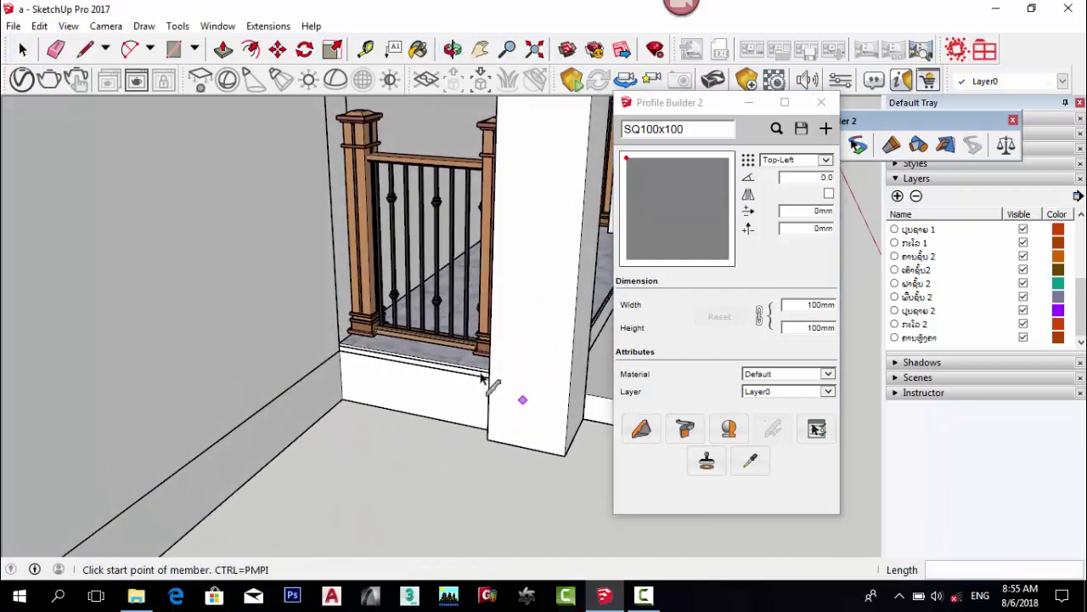
scroll(544, 420, "up", 4)
middle_click_drag(536, 411, 578, 412)
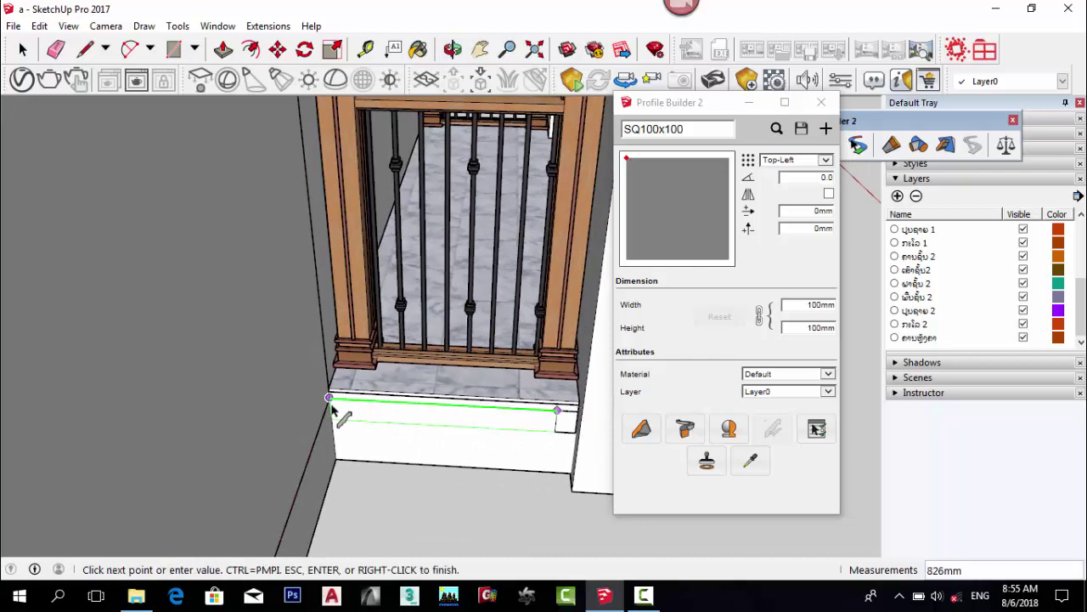
middle_click_drag(316, 435, 305, 384)
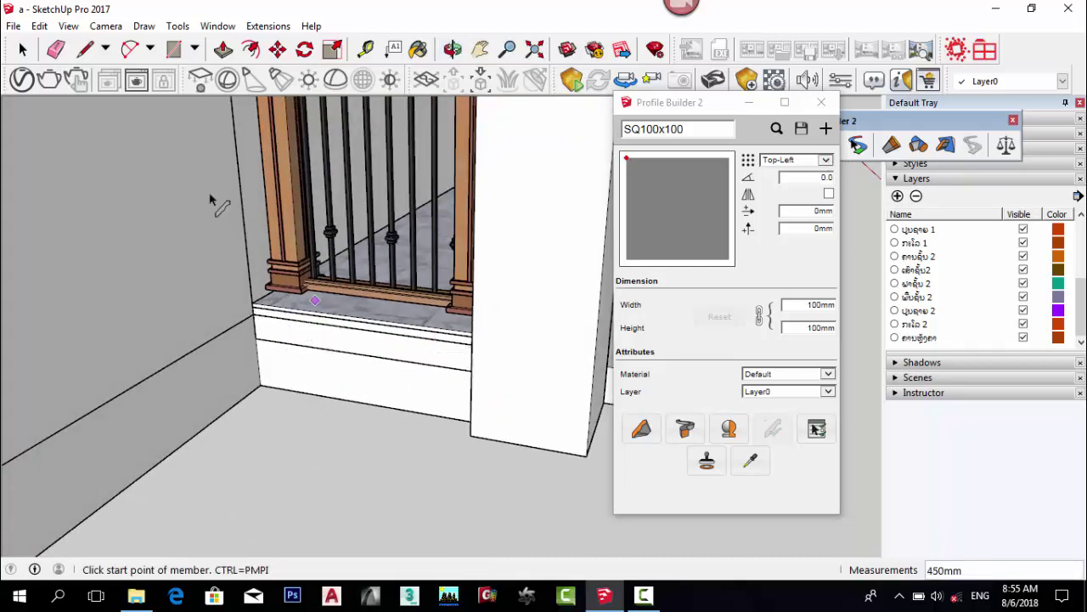
key("space")
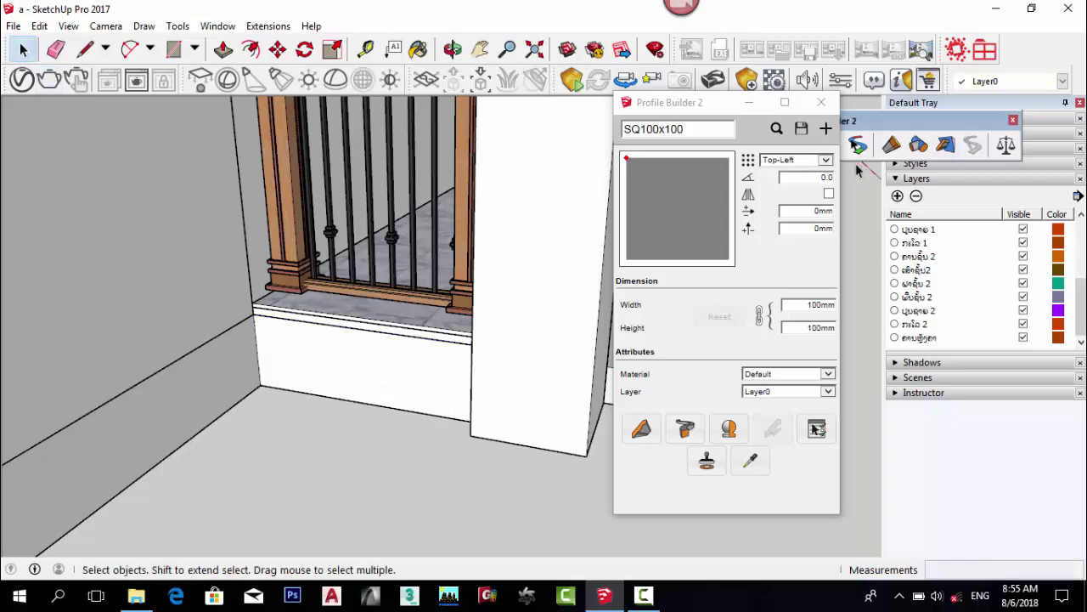
Set the SQ100x100 profile's placement point to Top-Right and start building it at the base beam below the porch side railing.
left_click(825, 160)
left_click(641, 429)
middle_click_drag(594, 399, 510, 353)
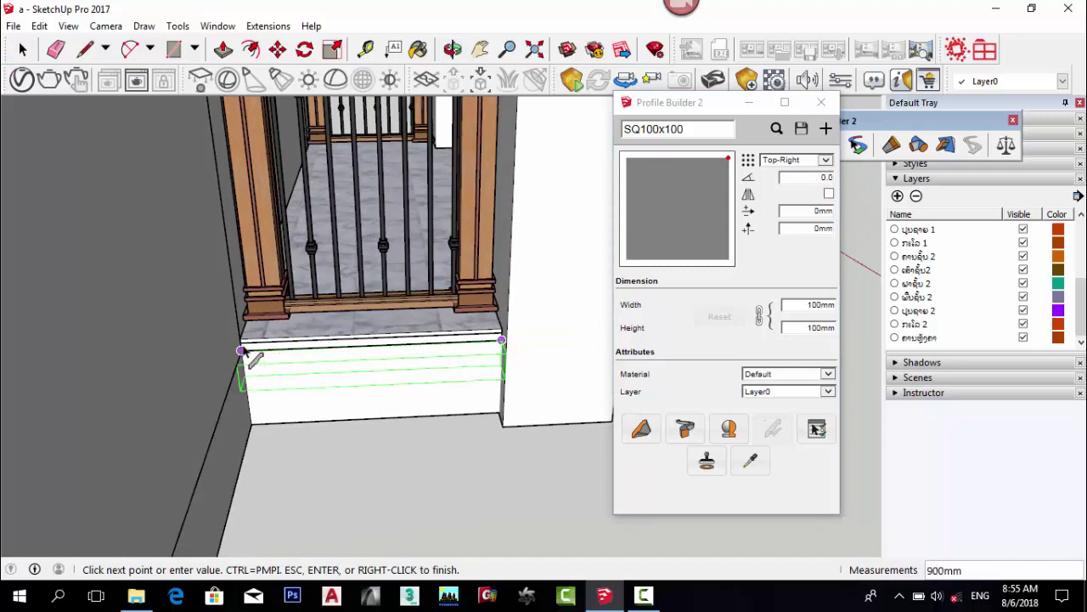
middle_click_drag(246, 357, 299, 413)
scroll(423, 391, "down", 5)
middle_click_drag(332, 365, 365, 365)
scroll(298, 417, "up", 2)
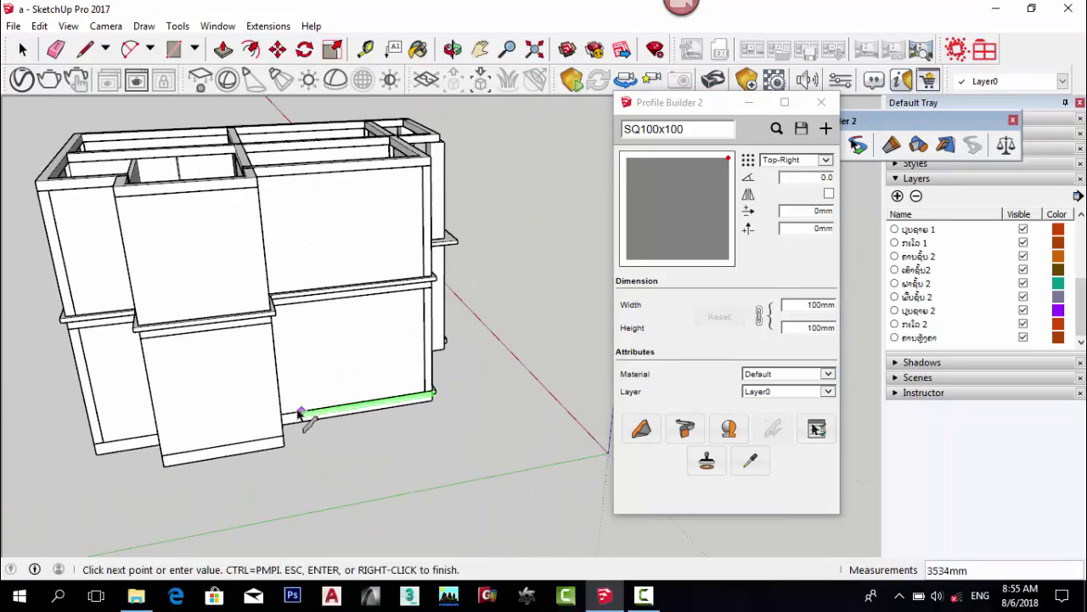
middle_click_drag(299, 417, 226, 394)
scroll(226, 394, "up", 3)
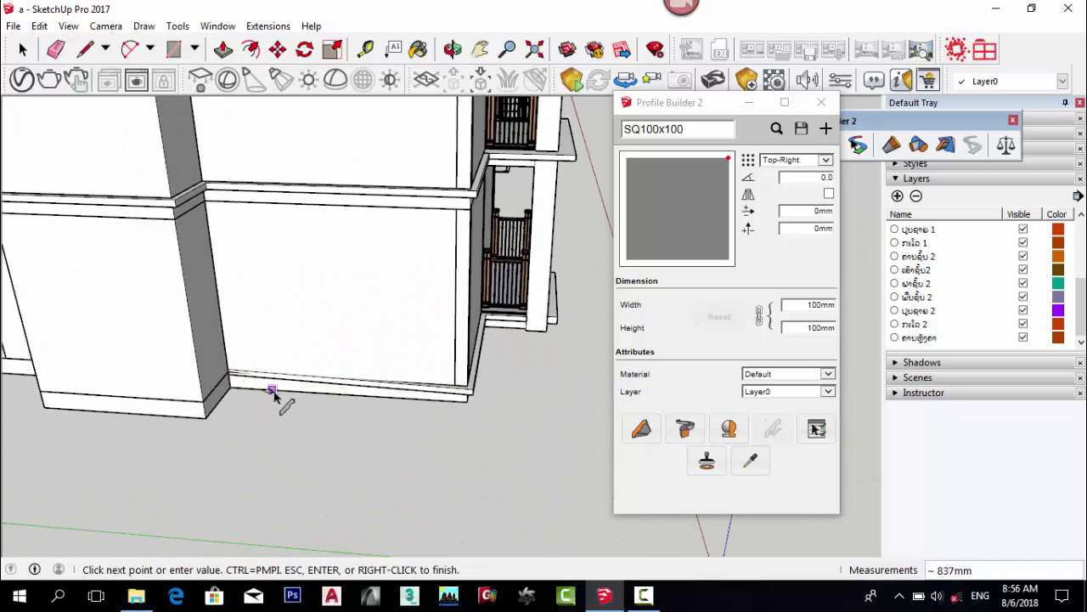
middle_click_drag(440, 403, 333, 392)
scroll(486, 347, "up", 2)
middle_click_drag(322, 374, 537, 333)
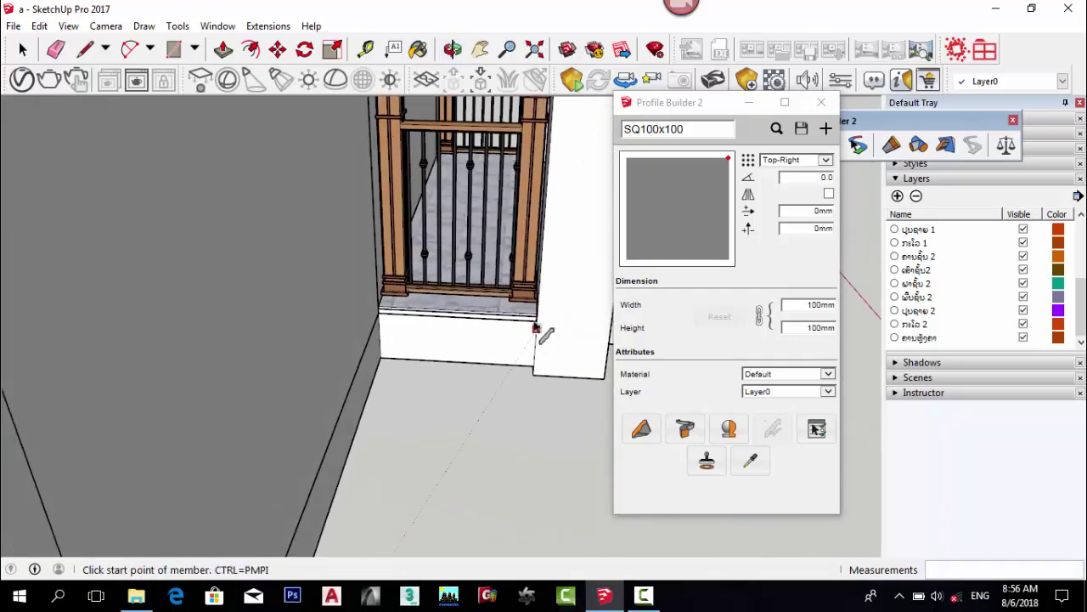
Try to build the SQ100x100 profile from the porch post along the top edge of the base beam to the projecting bay.
scroll(537, 329, "up", 5)
left_click(540, 323)
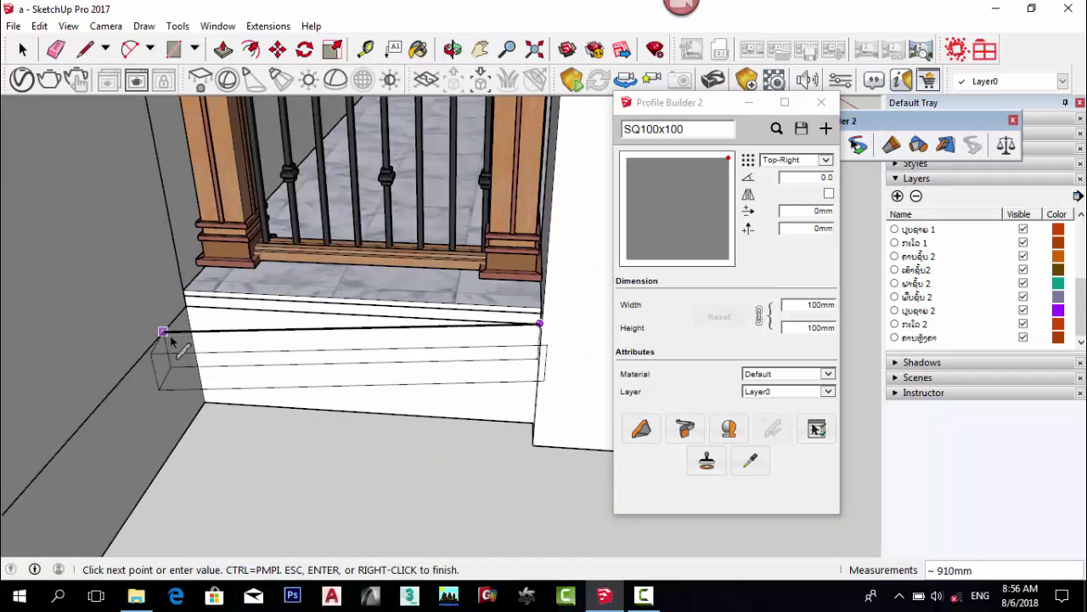
scroll(187, 313, "down", 8)
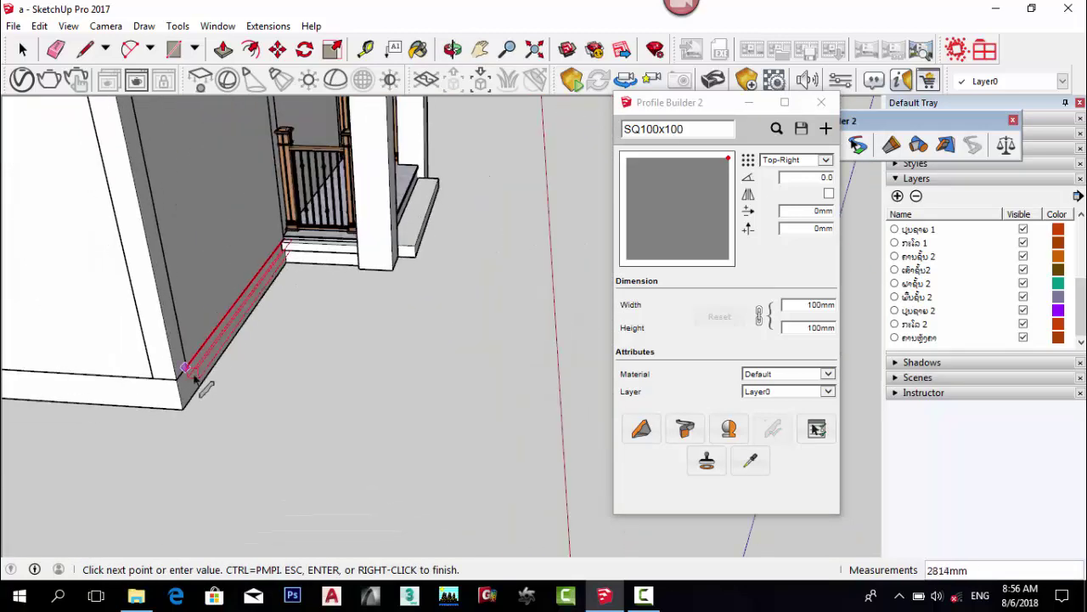
left_click(178, 382)
scroll(413, 388, "down", 5)
scroll(228, 376, "up", 5)
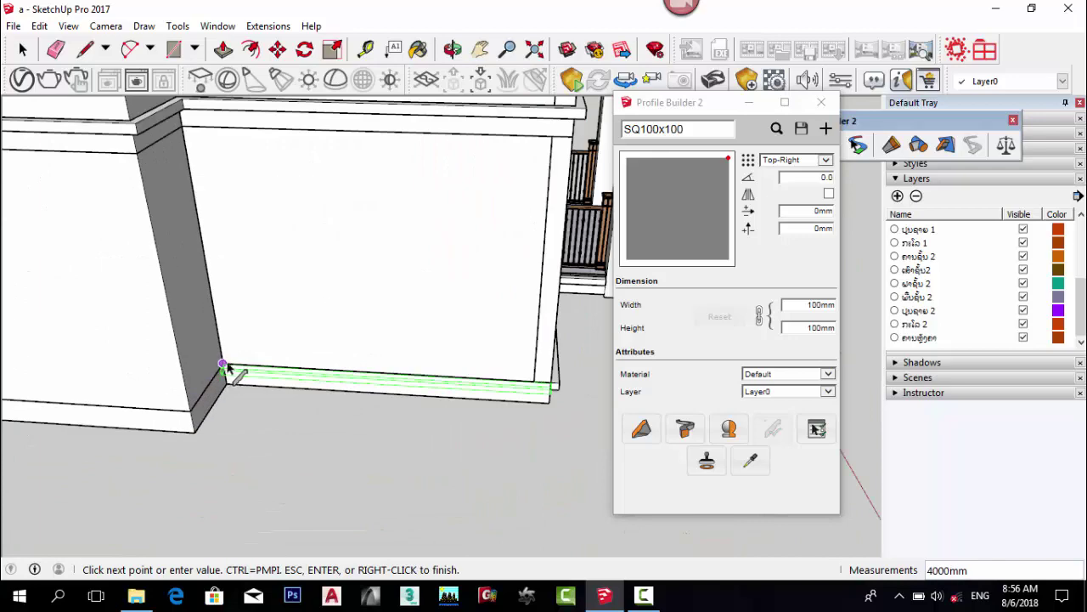
left_click(222, 366)
Try to continue the profile around the projecting bay to the next house corner, and cancel the path there.
scroll(209, 409, "down", 5)
middle_click_drag(213, 408, 340, 424)
scroll(341, 476, "up", 4)
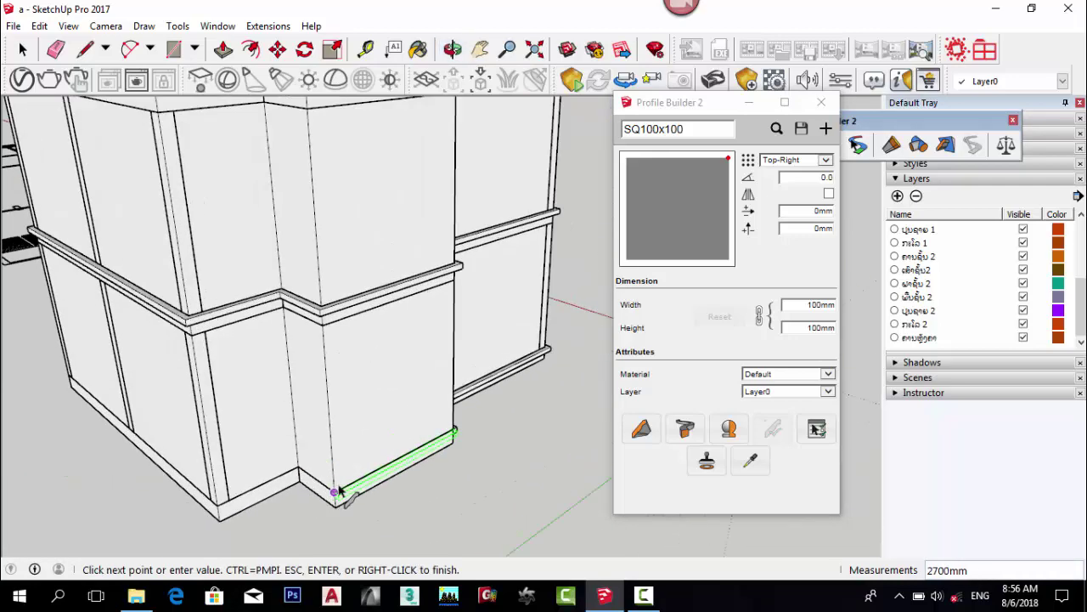
left_click(338, 491)
left_click(299, 472)
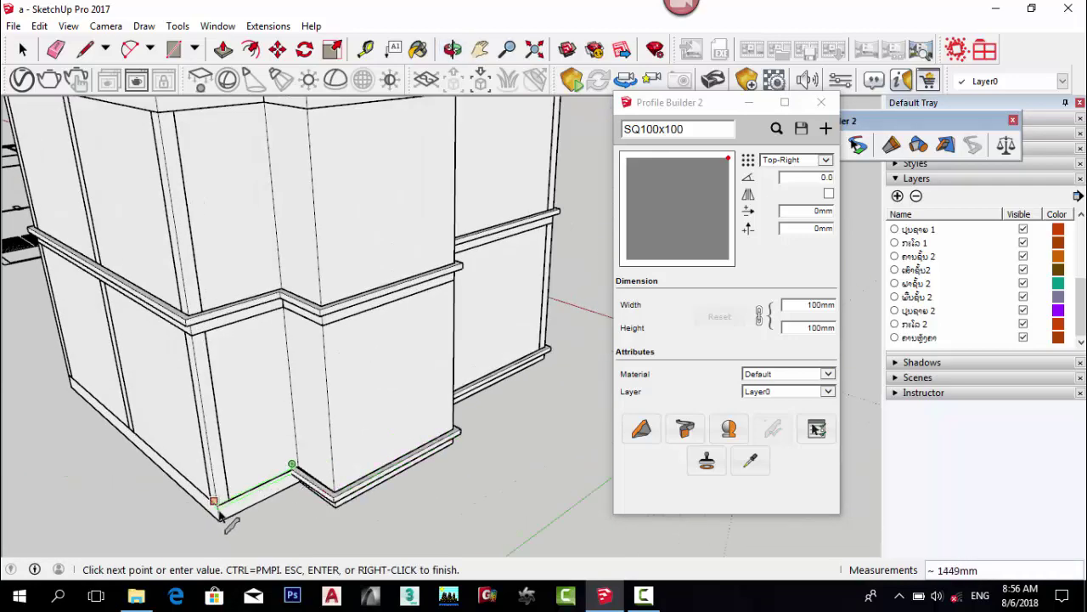
scroll(244, 506, "up", 4)
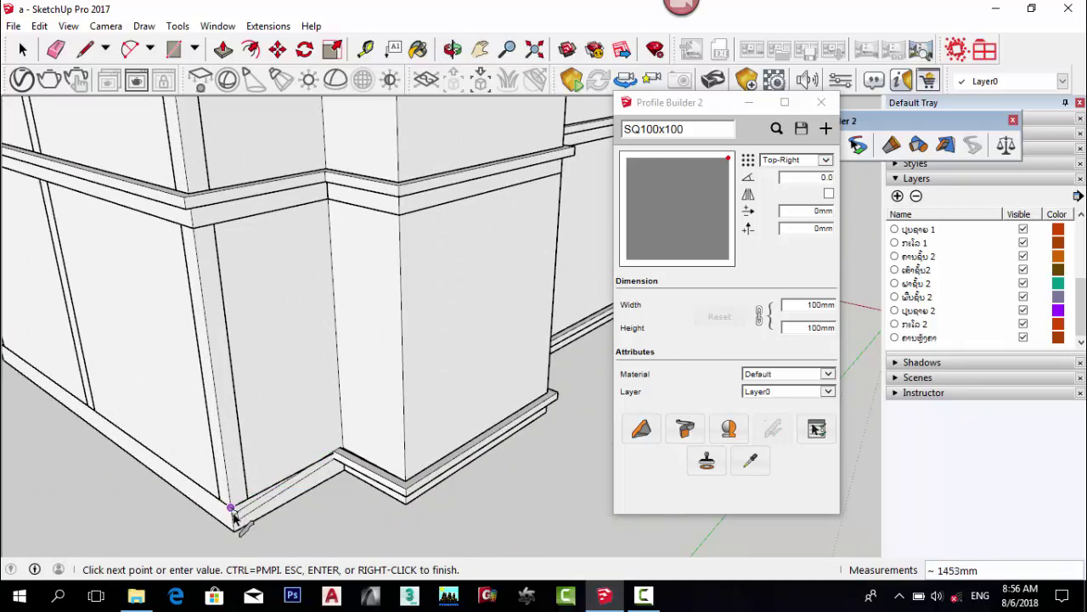
left_click(233, 511)
middle_click(144, 477)
middle_click(144, 478)
scroll(76, 451, "down", 4)
scroll(293, 405, "up", 4)
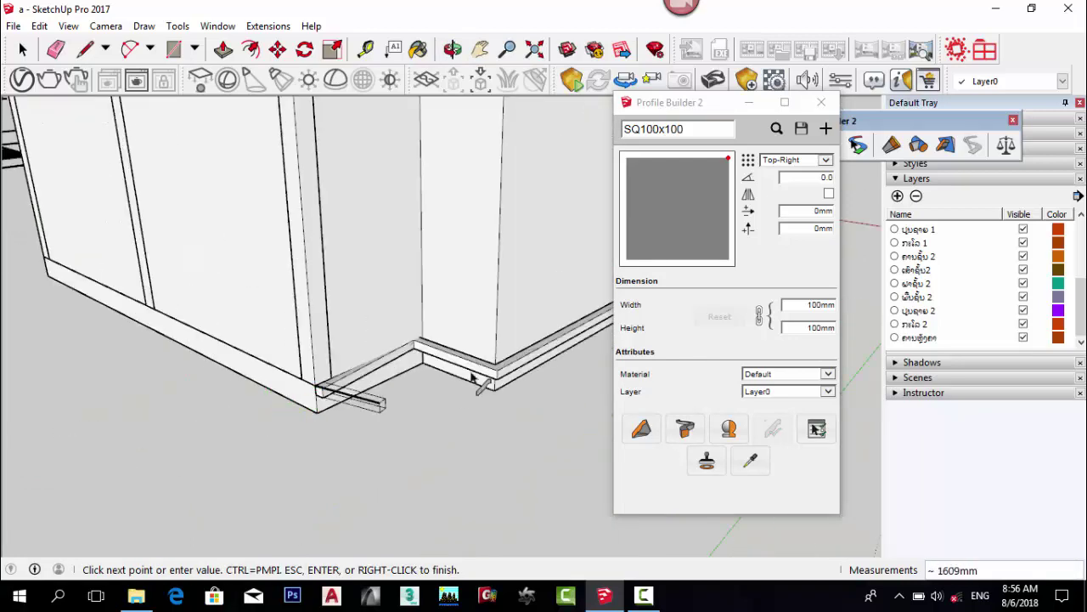
scroll(441, 357, "up", 2)
key("Escape")
Hide the level-1 floor finish, column and wall layers to expose the base beam.
scroll(190, 442, "down", 7)
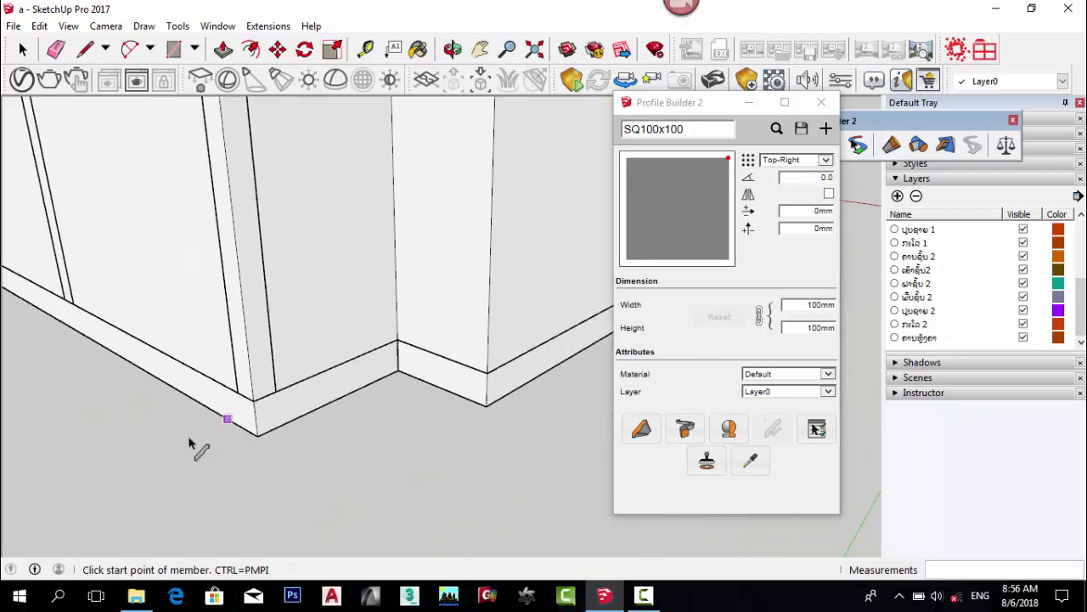
middle_click_drag(520, 374, 293, 361)
scroll(289, 361, "down", 2)
scroll(289, 361, "up", 4)
middle_click_drag(228, 345, 314, 399)
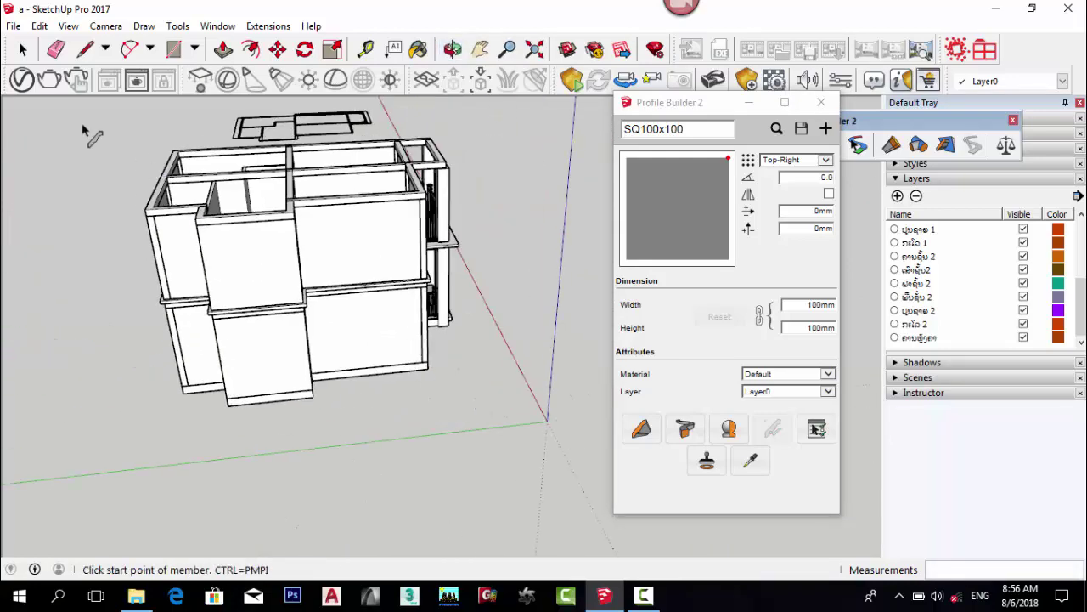
middle_click_drag(482, 396, 401, 428)
scroll(376, 308, "up", 10)
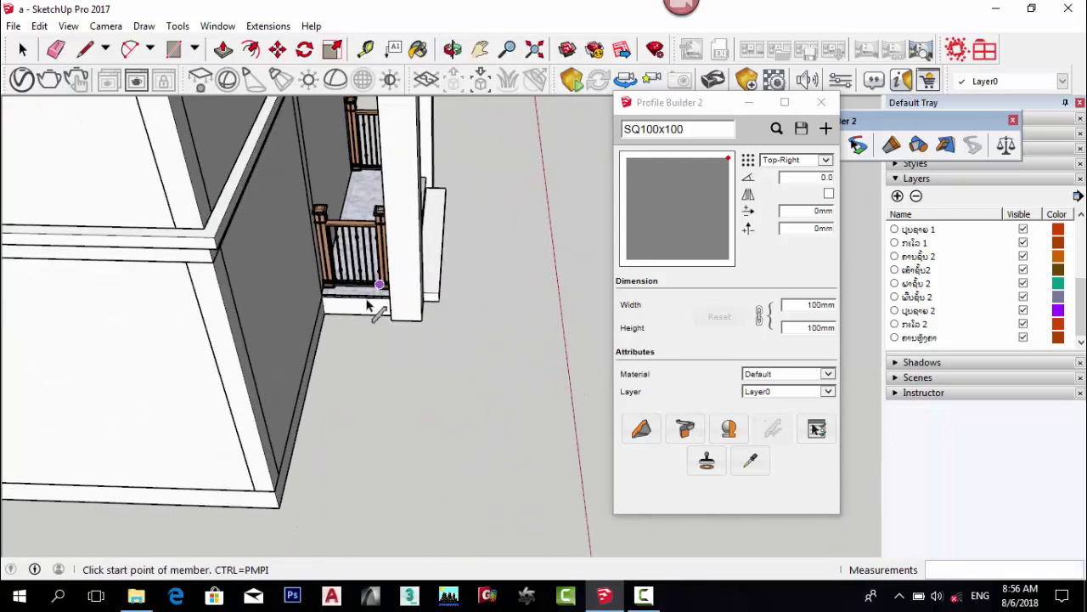
scroll(382, 304, "up", 3)
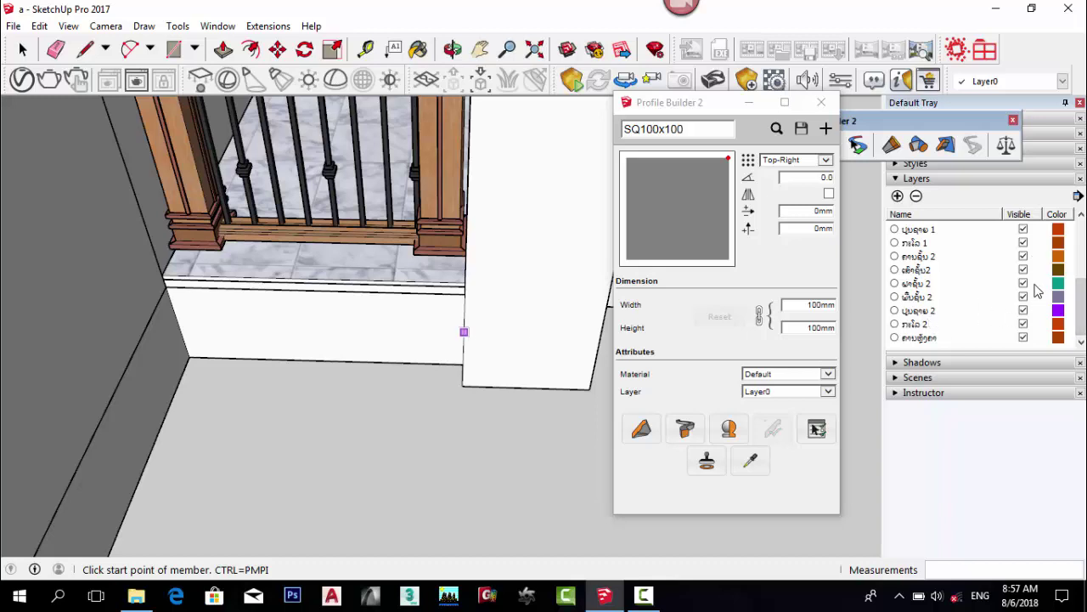
scroll(1081, 293, "up", 1)
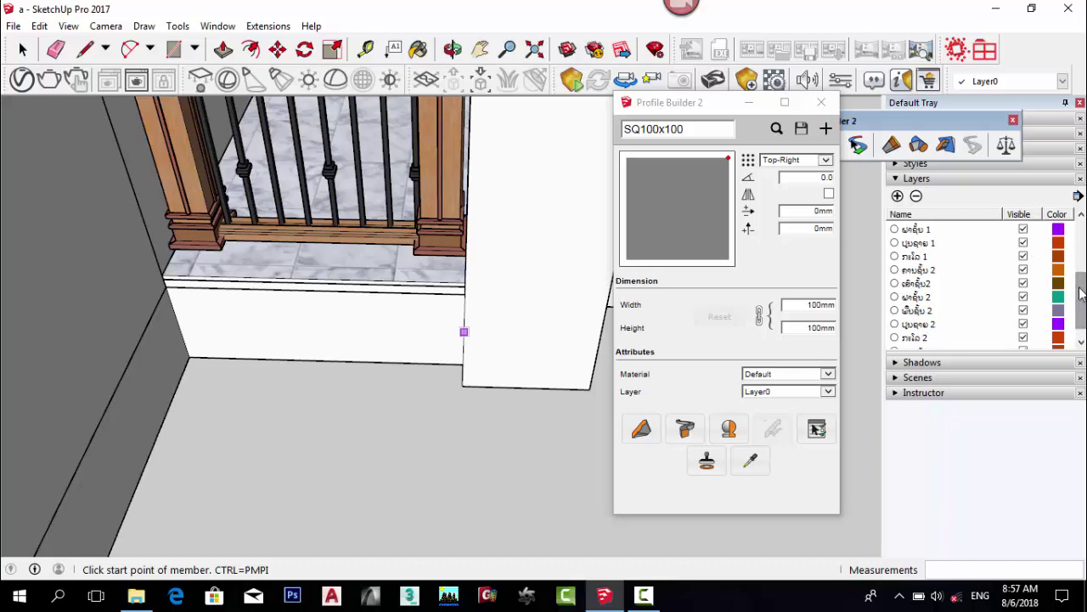
left_click(1023, 243)
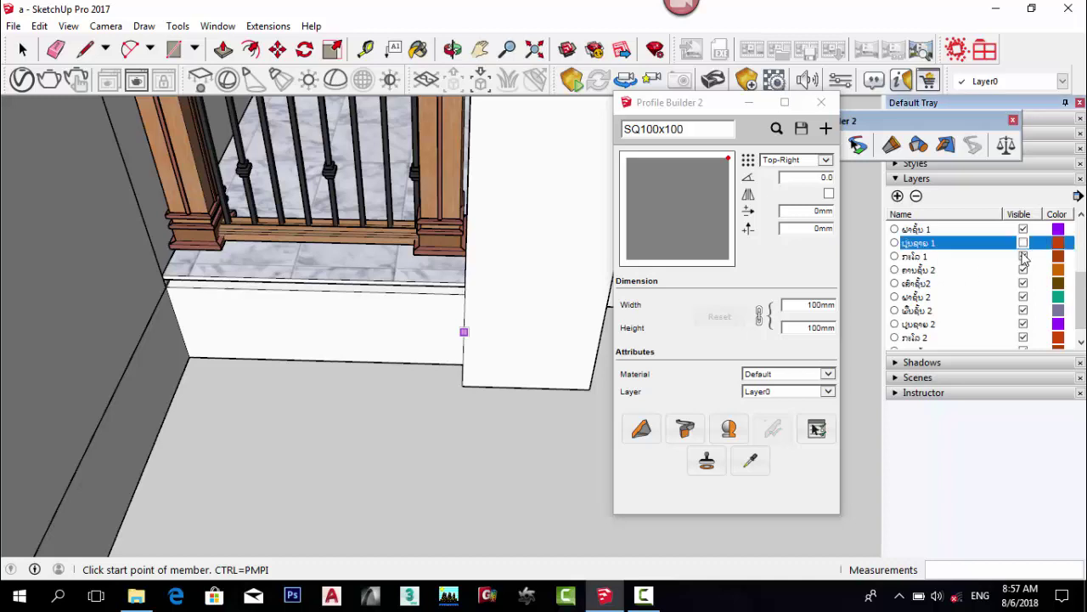
left_click(1022, 257)
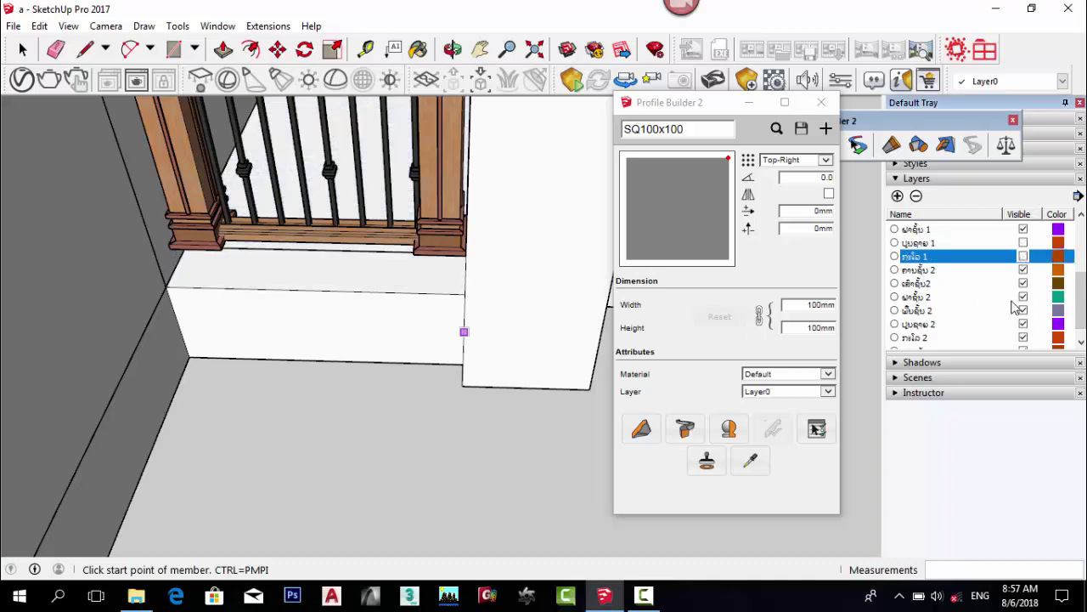
left_click_drag(1081, 302, 1080, 263)
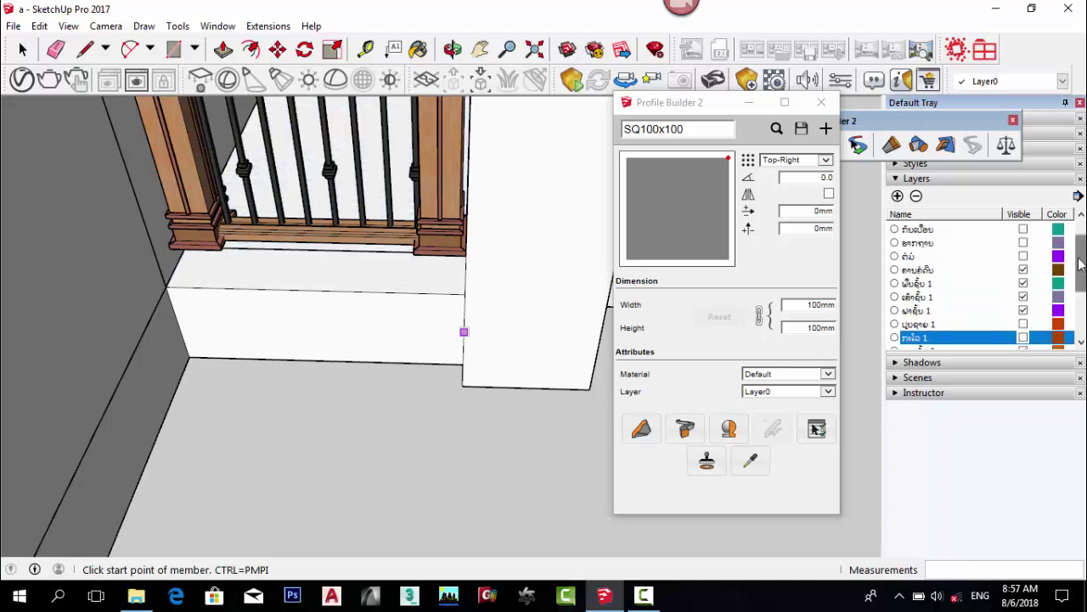
left_click(1022, 296)
left_click(1023, 310)
Try to build the SQ100x100 profile from the porch post along the exposed base beam to the outer corner of the projecting bay.
middle_click_drag(259, 369, 455, 333)
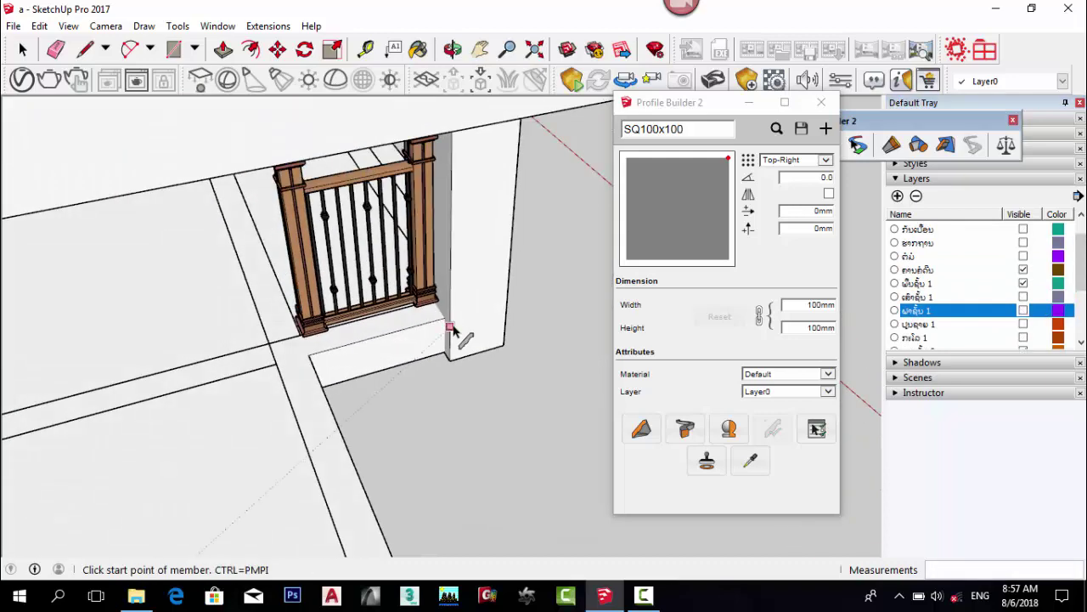
left_click(448, 325)
middle_click_drag(376, 339, 378, 310)
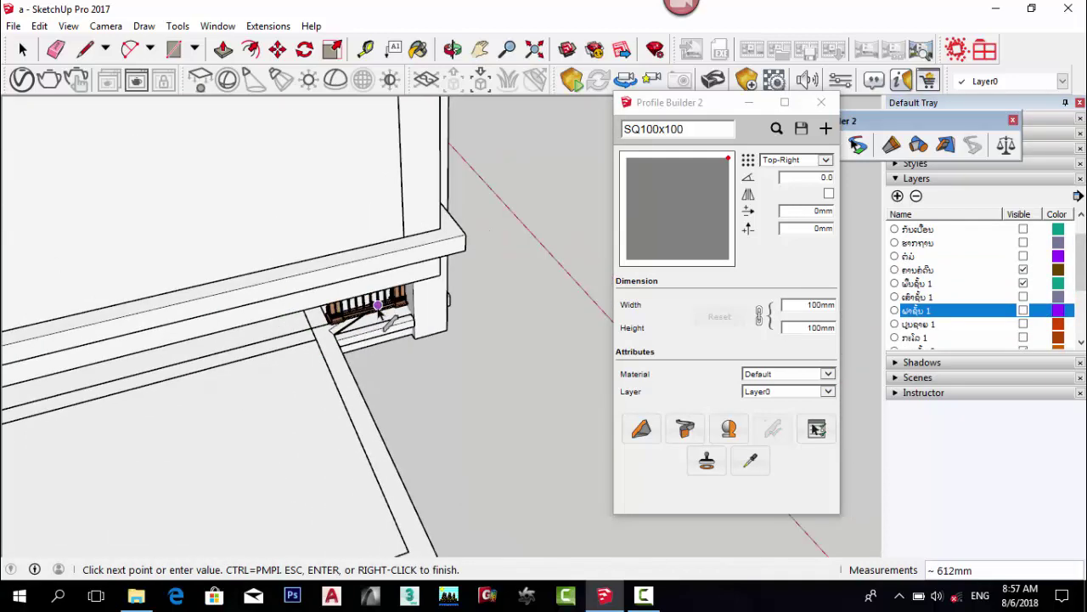
scroll(379, 310, "down", 4)
left_click(407, 428)
scroll(200, 499, "up", 1)
left_click(185, 499)
scroll(399, 378, "down", 2)
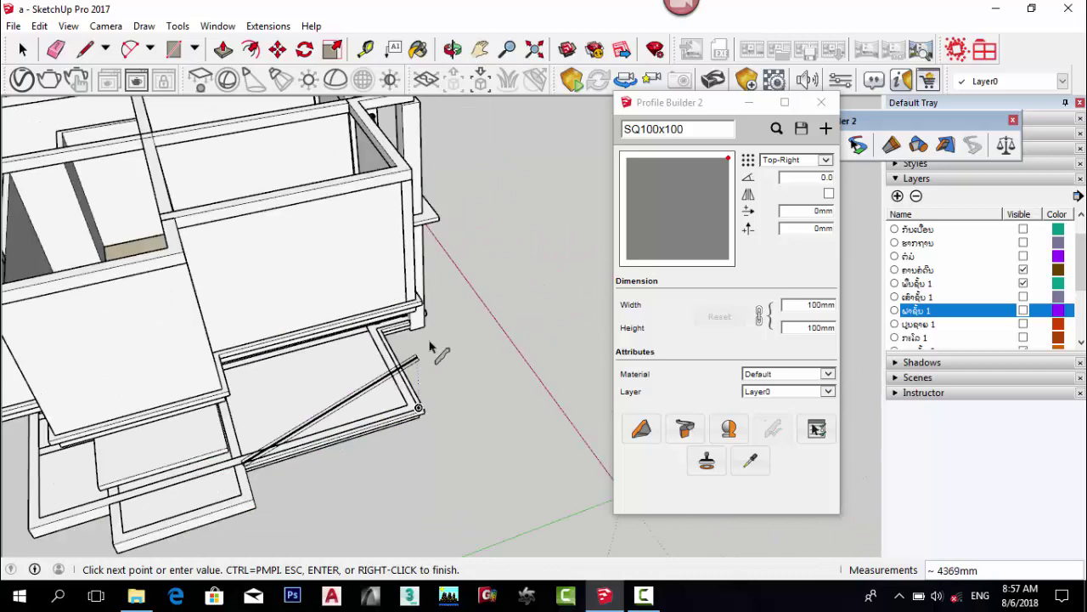
scroll(428, 347, "down", 1)
scroll(279, 470, "up", 2)
left_click(274, 485)
left_click(107, 534)
Try to carry the profile past the projecting bay and the next house corner, ending it partway along the following base beam side.
middle_click_drag(264, 506, 416, 481)
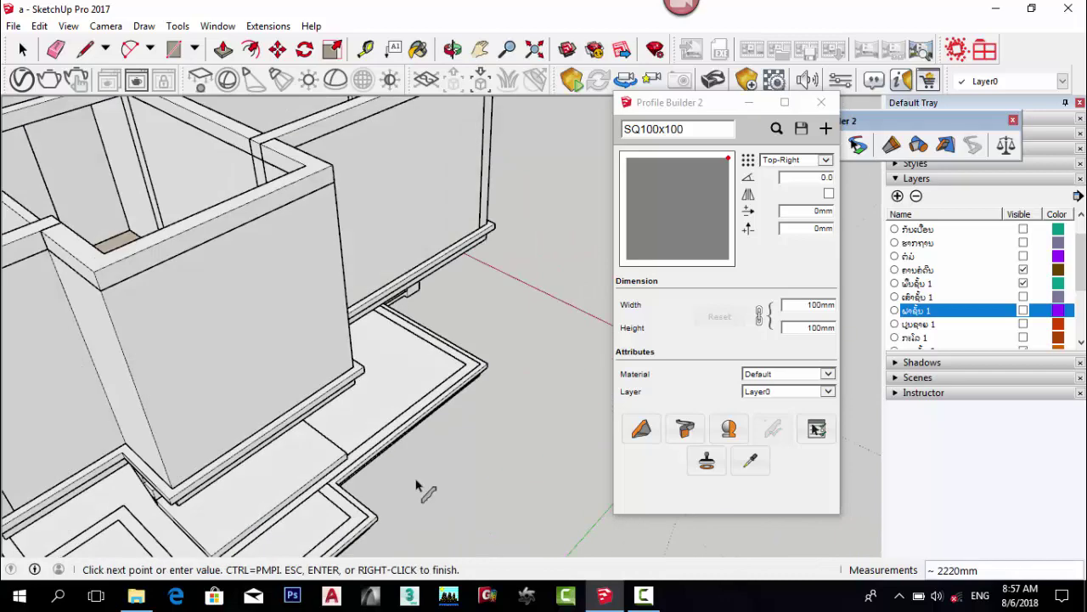
scroll(416, 484, "down", 3)
scroll(406, 478, "up", 5)
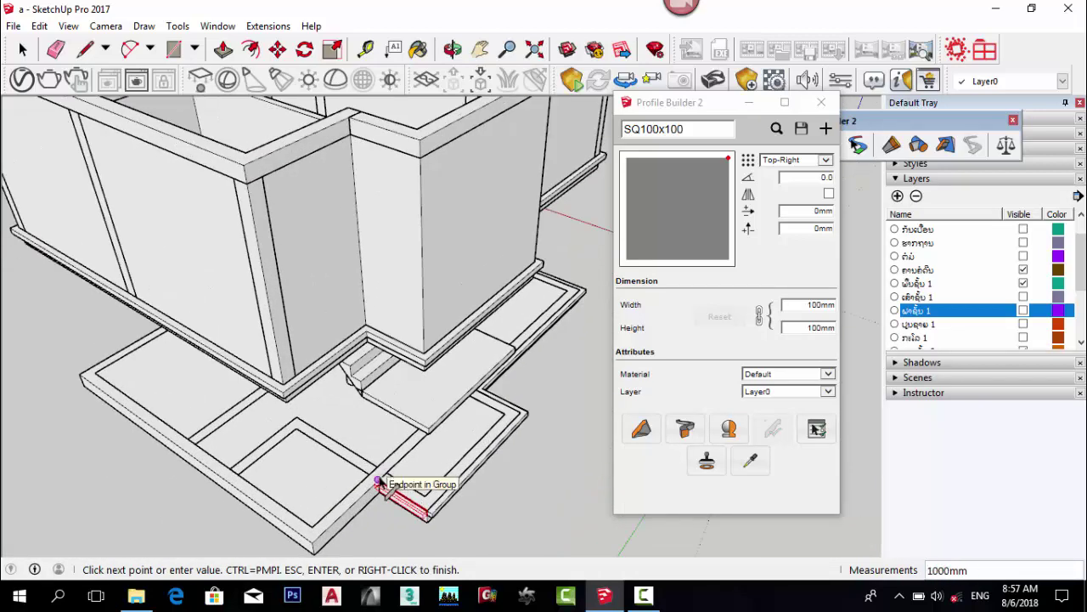
left_click(379, 481)
scroll(380, 482, "down", 1)
scroll(378, 482, "up", 3)
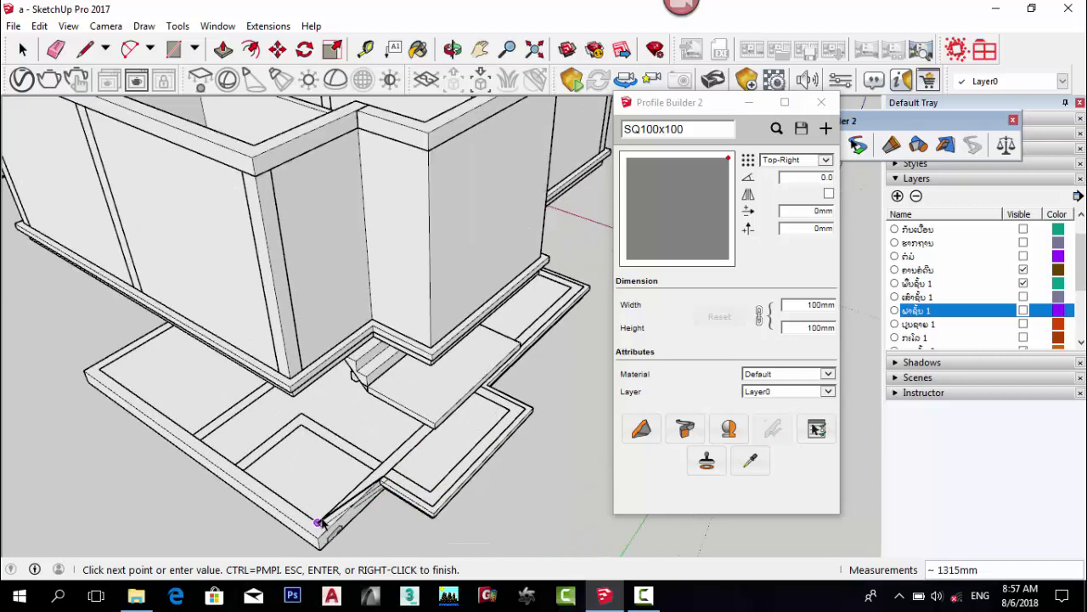
scroll(331, 480, "down", 2)
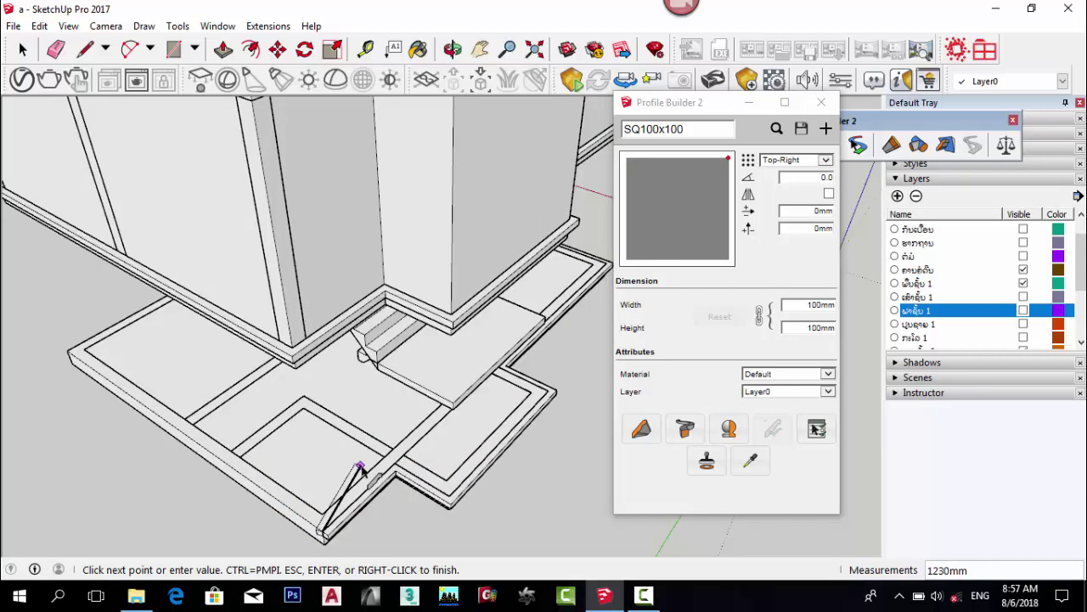
scroll(255, 503, "up", 3)
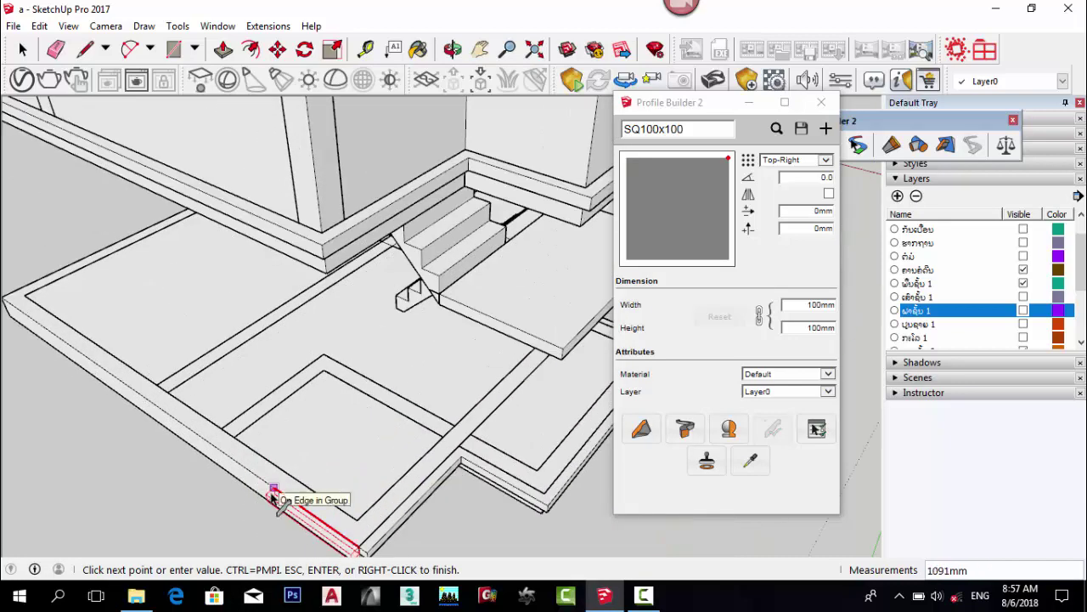
left_click(222, 431)
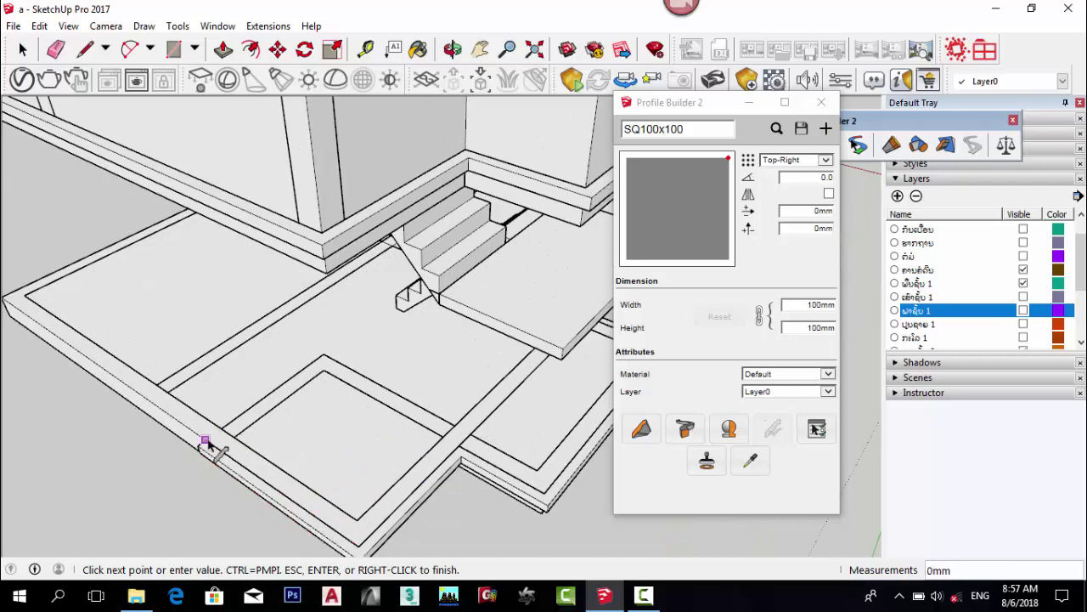
scroll(306, 432, "down", 2)
key("Escape")
middle_click_drag(248, 452, 362, 444)
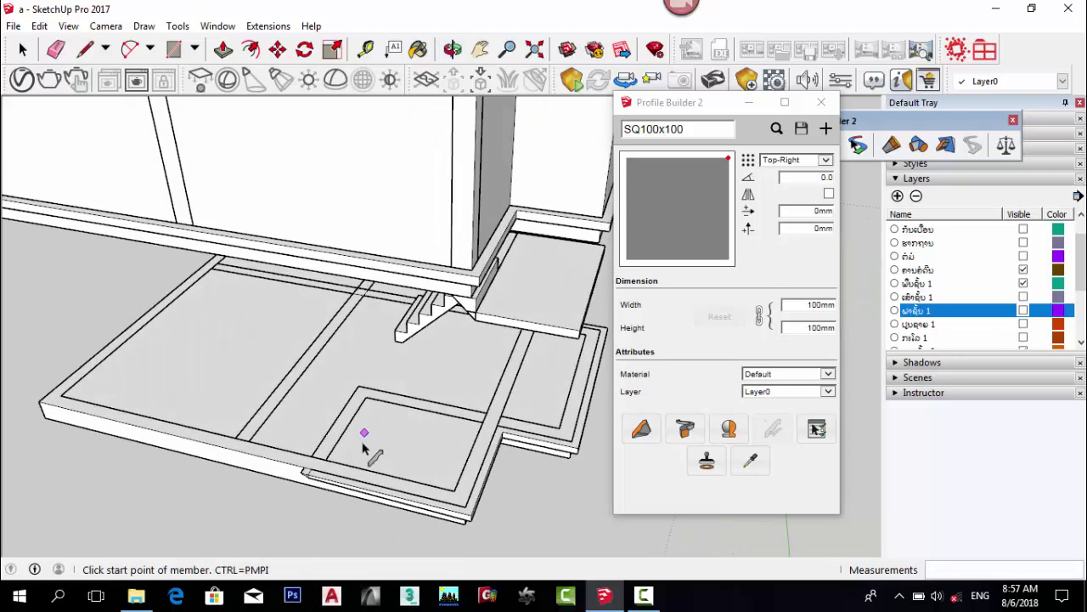
scroll(353, 450, "up", 2)
middle_click_drag(319, 476, 222, 450)
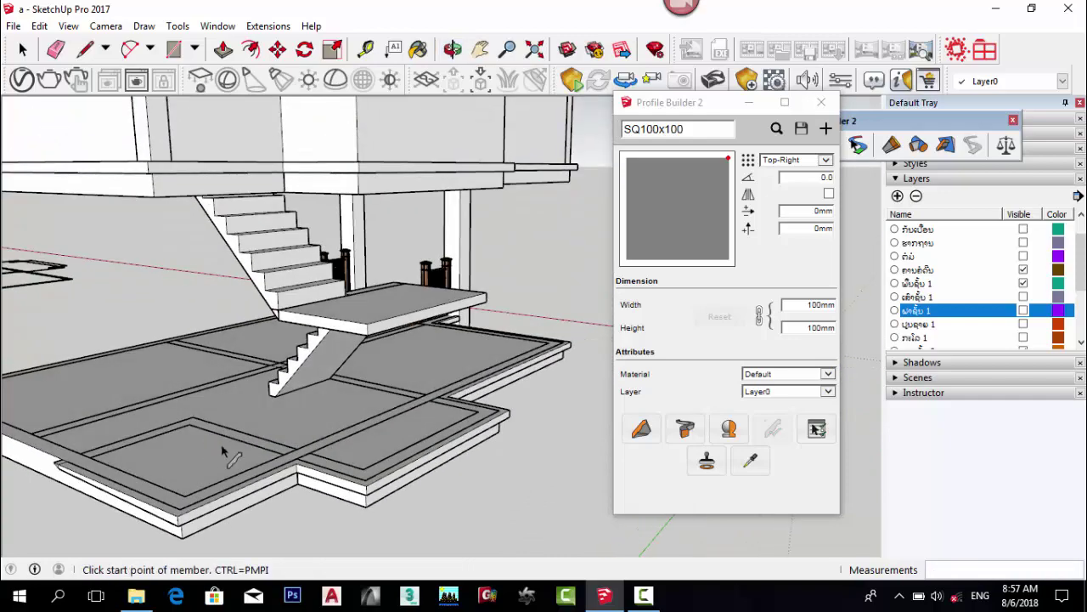
Start the SQ100x100 profile at the porch post and run it along the base beam to the outer house corner.
middle_click_drag(414, 424, 323, 470)
scroll(508, 331, "up", 3)
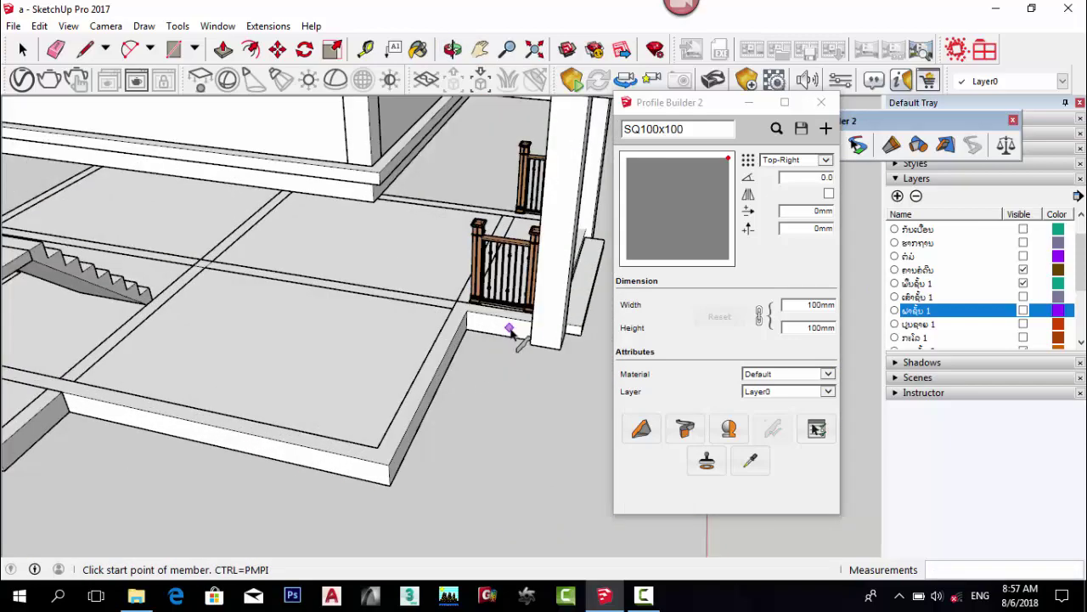
middle_click_drag(512, 331, 476, 348)
middle_click_drag(554, 314, 514, 299)
left_click(514, 301)
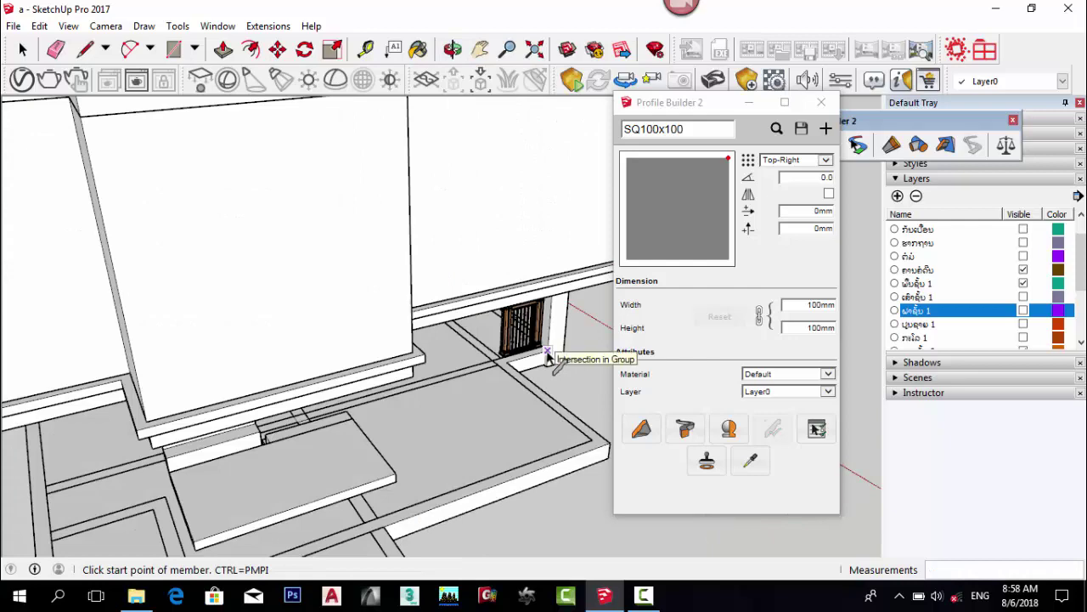
left_click(548, 350)
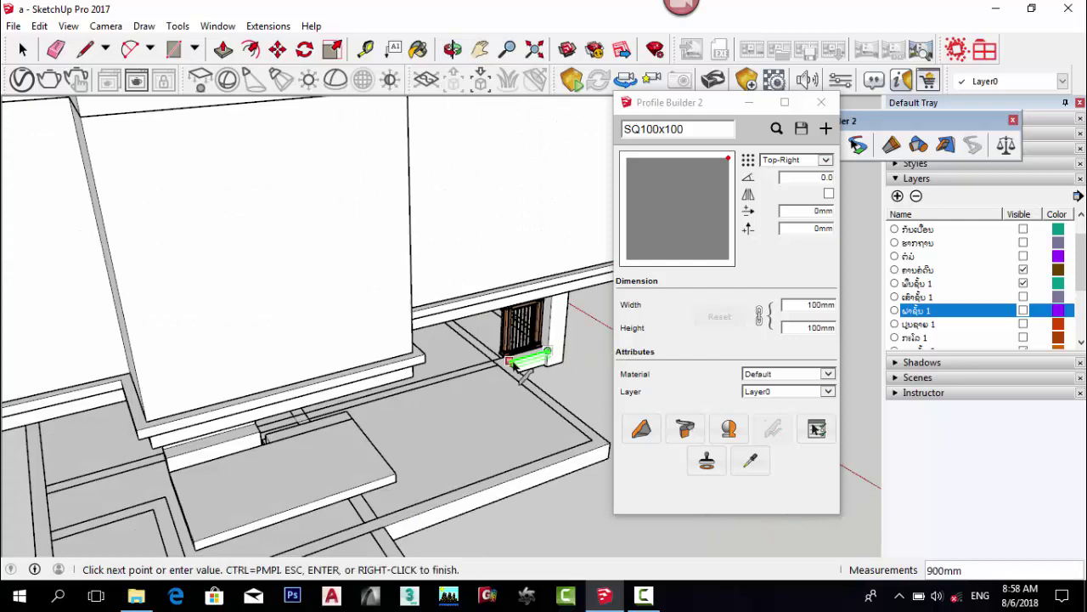
left_click(608, 446)
Carry the profile around the projecting bay and the next house corner, and finish it partway along the following base beam side.
scroll(595, 425, "down", 2)
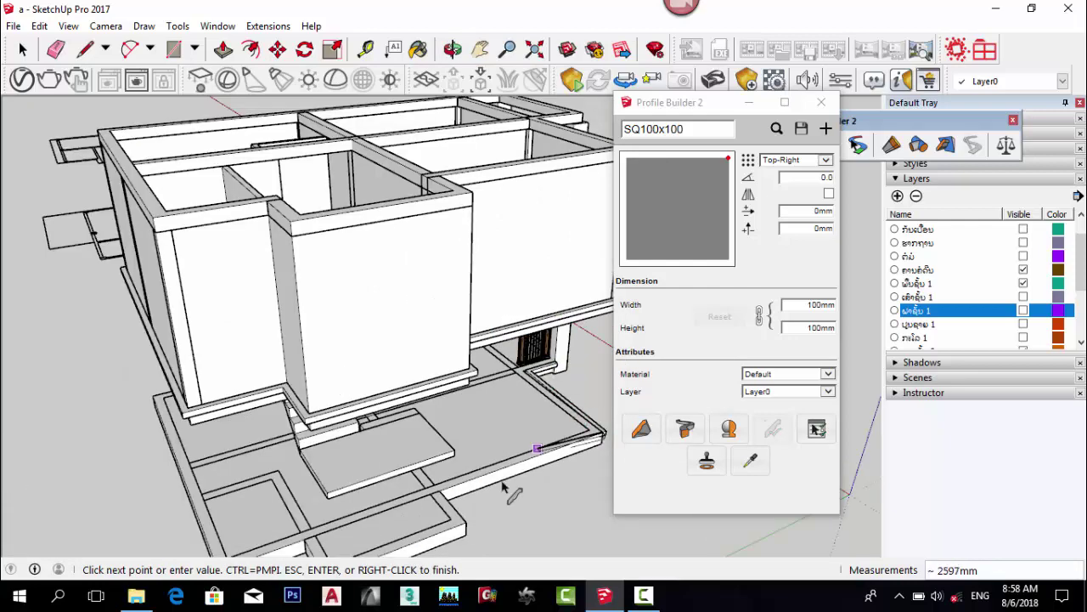
left_click(436, 498)
left_click(466, 520)
scroll(525, 398, "down", 1)
scroll(455, 500, "up", 3)
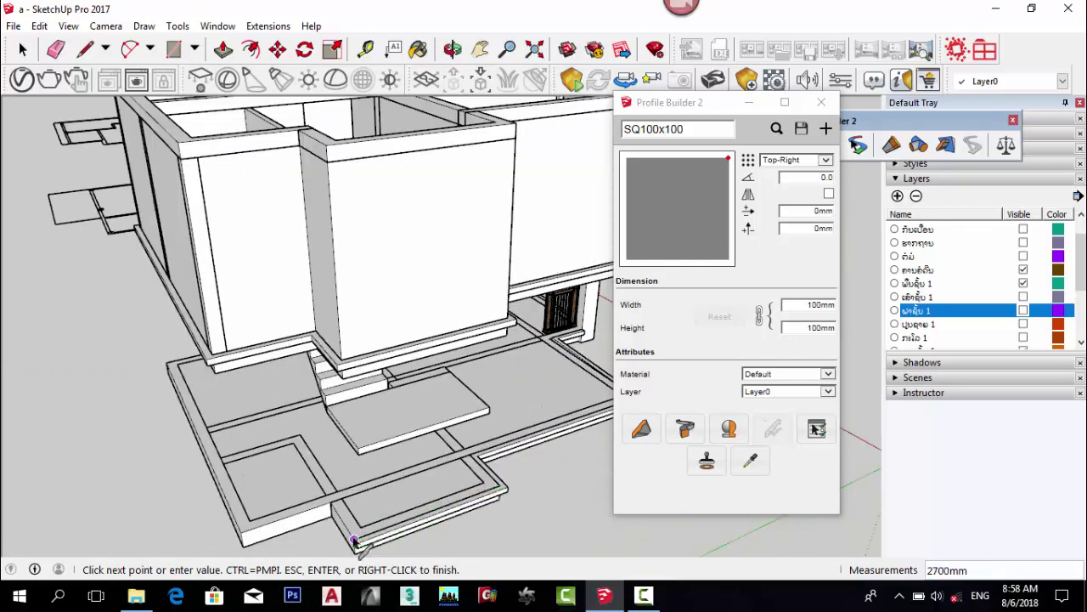
middle_click_drag(255, 500, 352, 492)
scroll(439, 544, "up", 4)
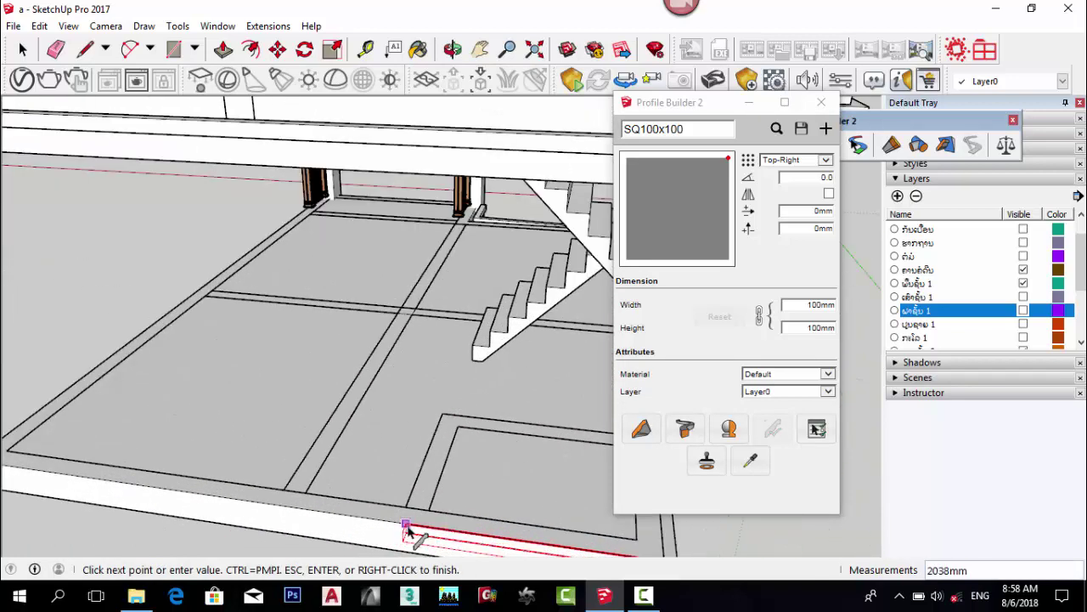
left_click(406, 508)
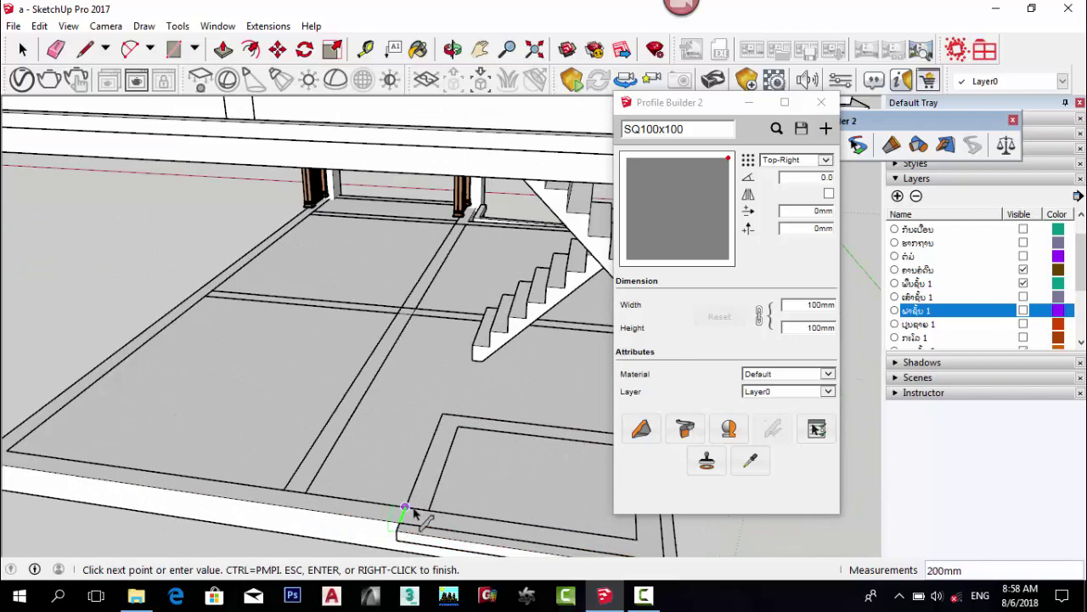
key("Escape")
scroll(388, 456, "down", 3)
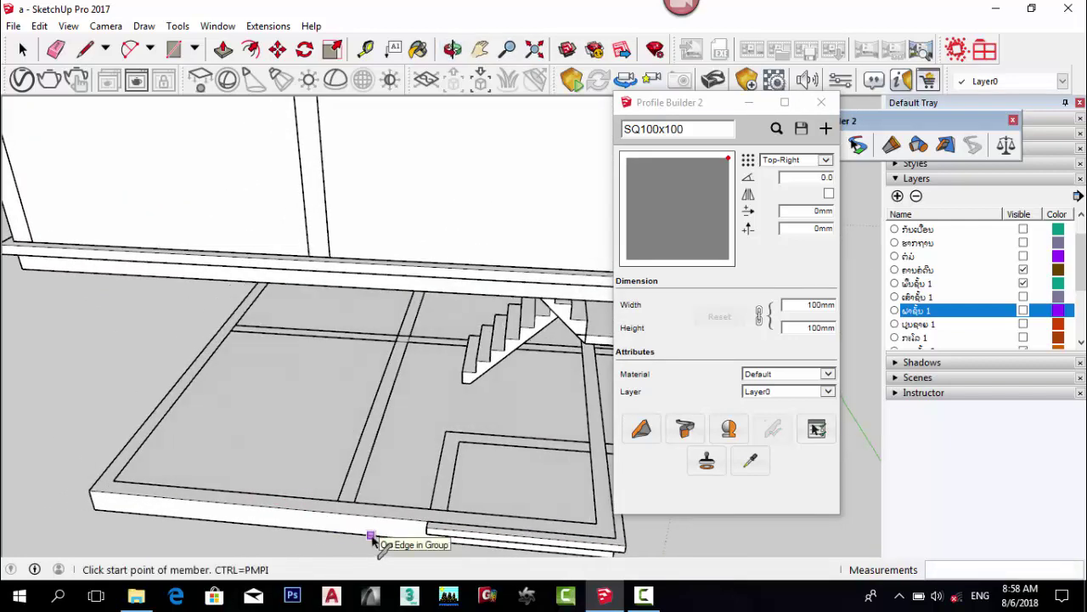
scroll(371, 537, "up", 1)
scroll(332, 422, "down", 2)
scroll(349, 491, "up", 3)
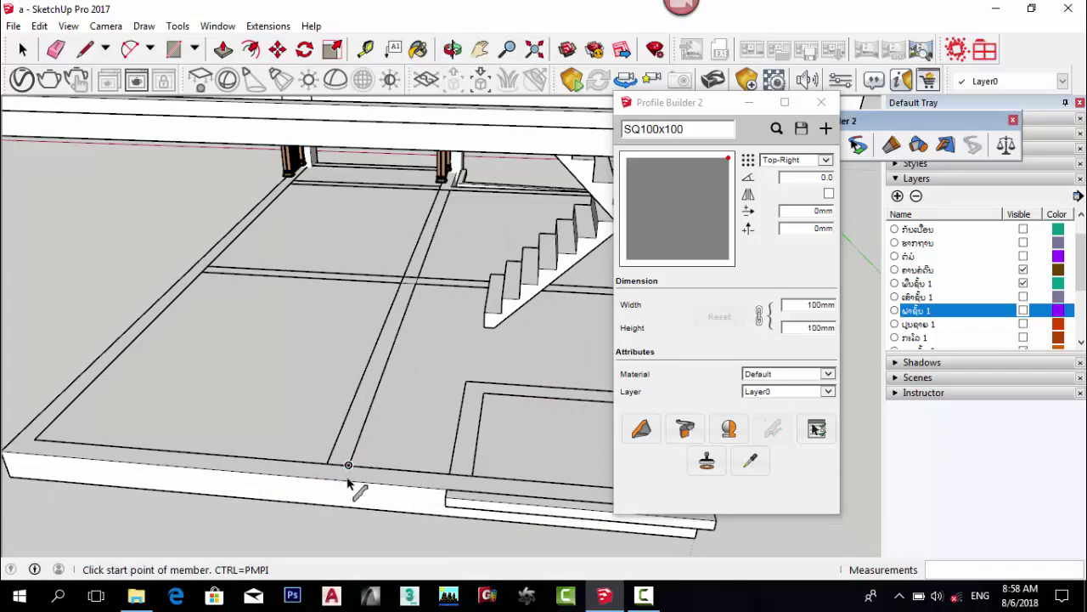
left_click(348, 480)
mouse_move(199, 493)
middle_mouse_down()
mouse_move(327, 469)
mouse_move(485, 417)
middle_mouse_up()
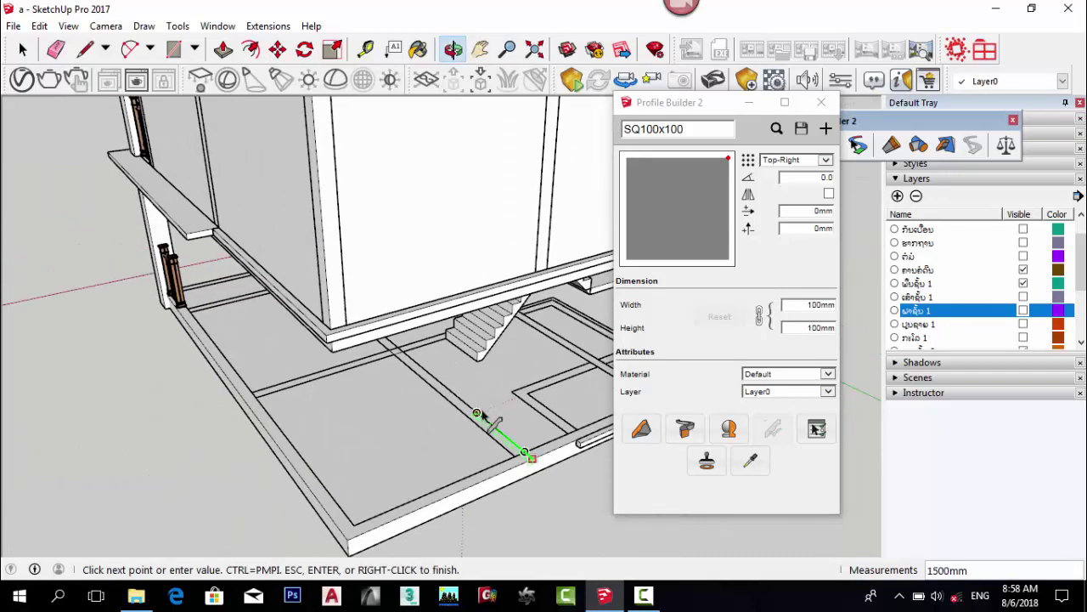
middle_click_drag(351, 539, 423, 482)
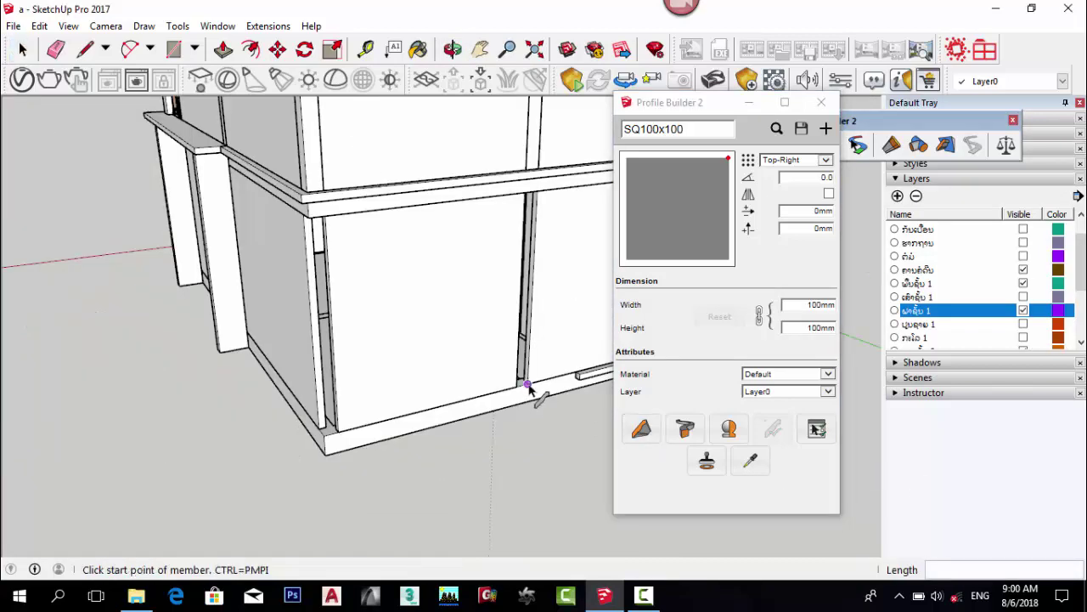
Build a second SQ100x100 profile from the wall opening's edge along the base beam, around the house corner to the other porch post.
left_click(527, 385)
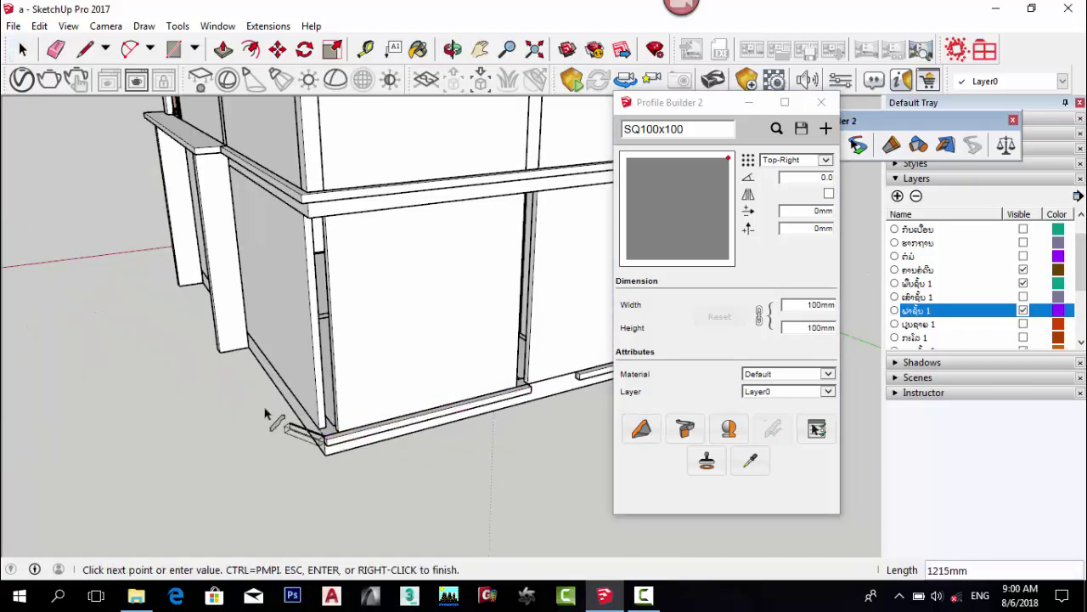
middle_click_drag(263, 417, 156, 400)
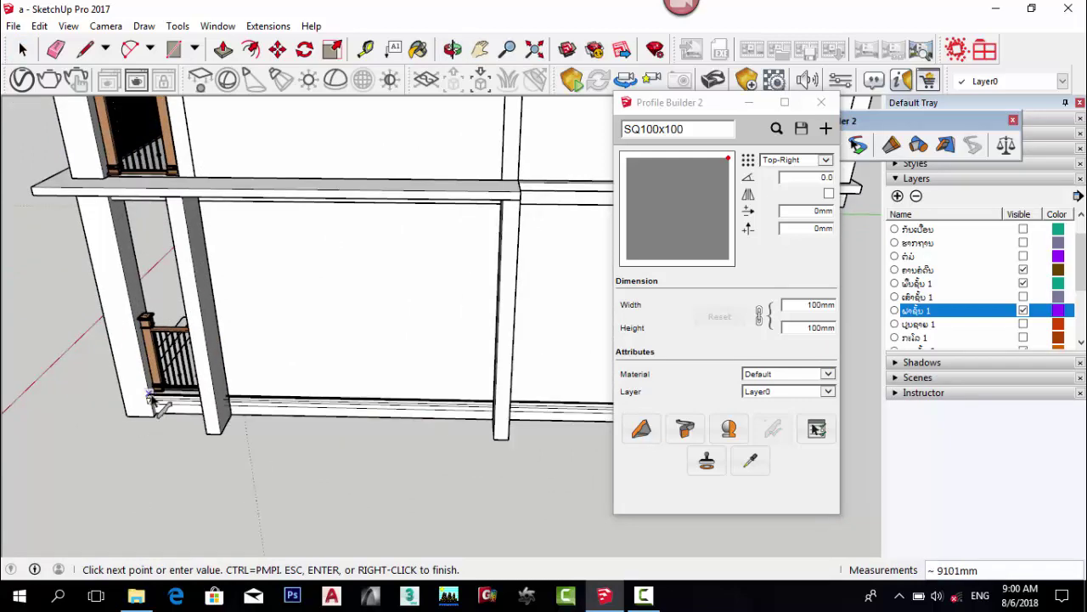
scroll(155, 400, "up", 4)
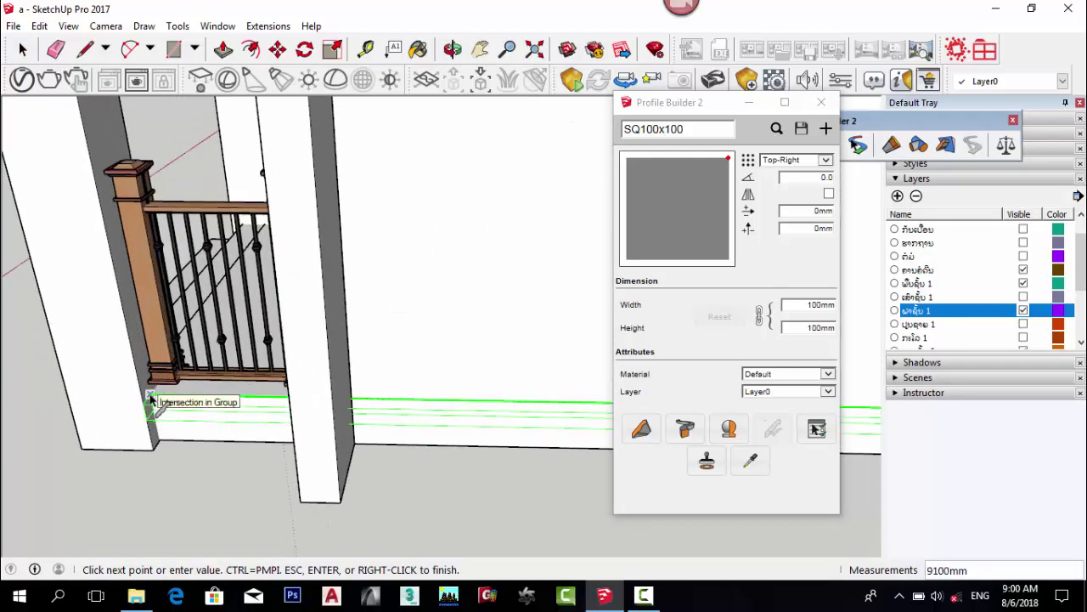
left_click(149, 399)
key("Return")
left_click(22, 51)
Check the finished base moulding along the house sides and save the model.
scroll(138, 395, "down", 8)
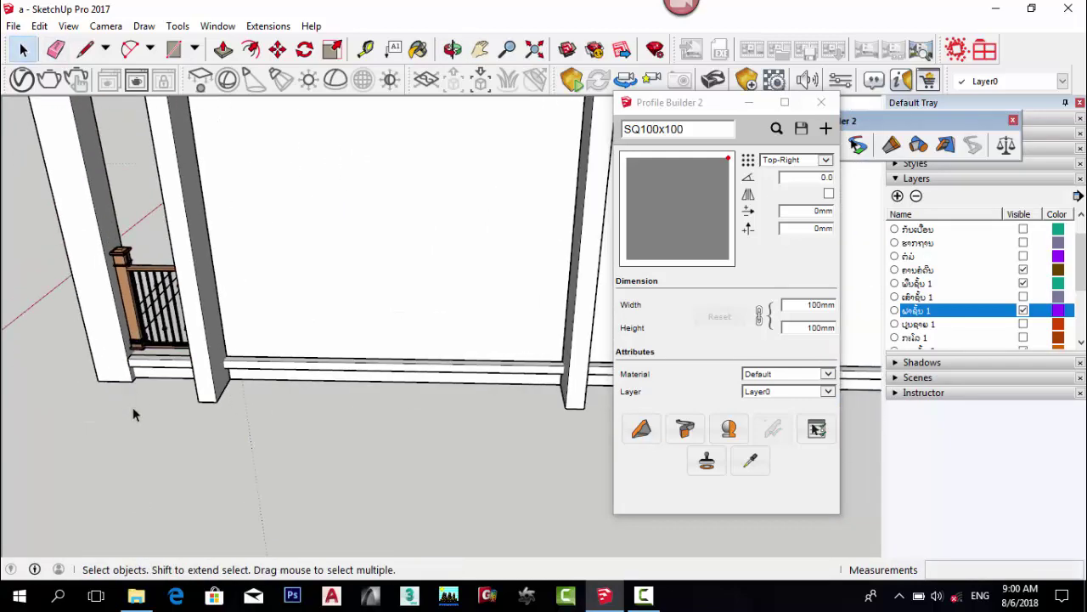
scroll(145, 379, "down", 3)
middle_click_drag(340, 314, 298, 277)
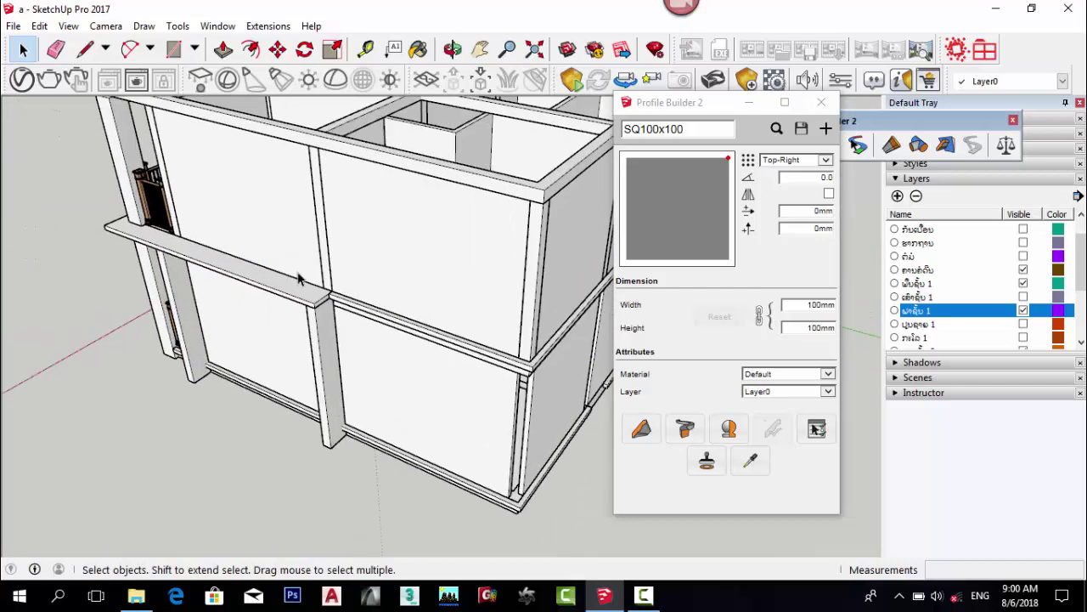
scroll(298, 277, "up", 4)
middle_click_drag(321, 337, 338, 327)
left_click(14, 28)
left_click(43, 85)
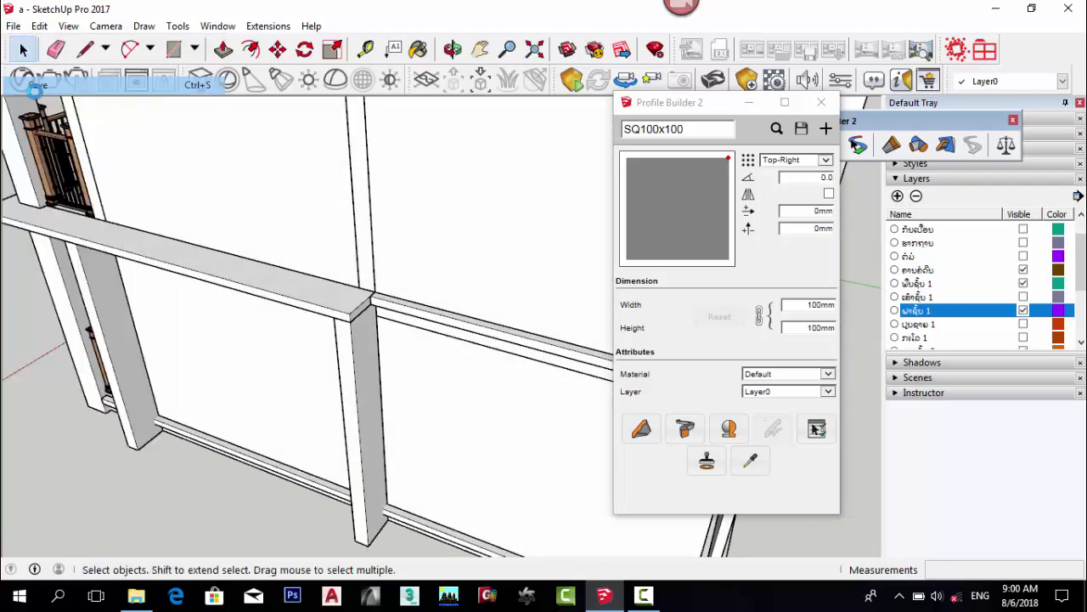
Create a new layer named ຮາວ for the railings and turn off its visibility.
scroll(209, 342, "down", 5)
middle_click_drag(172, 352, 413, 413)
middle_click_drag(662, 357, 315, 468)
scroll(208, 425, "up", 4)
middle_click_drag(170, 416, 184, 372)
scroll(250, 383, "down", 5)
middle_click_drag(250, 383, 501, 371)
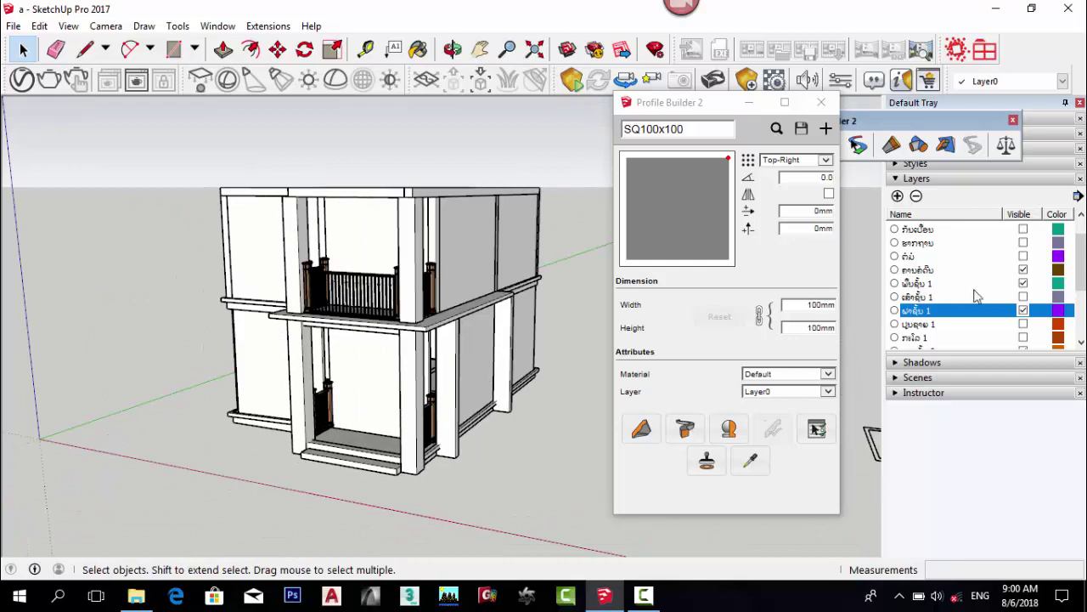
left_click(360, 294)
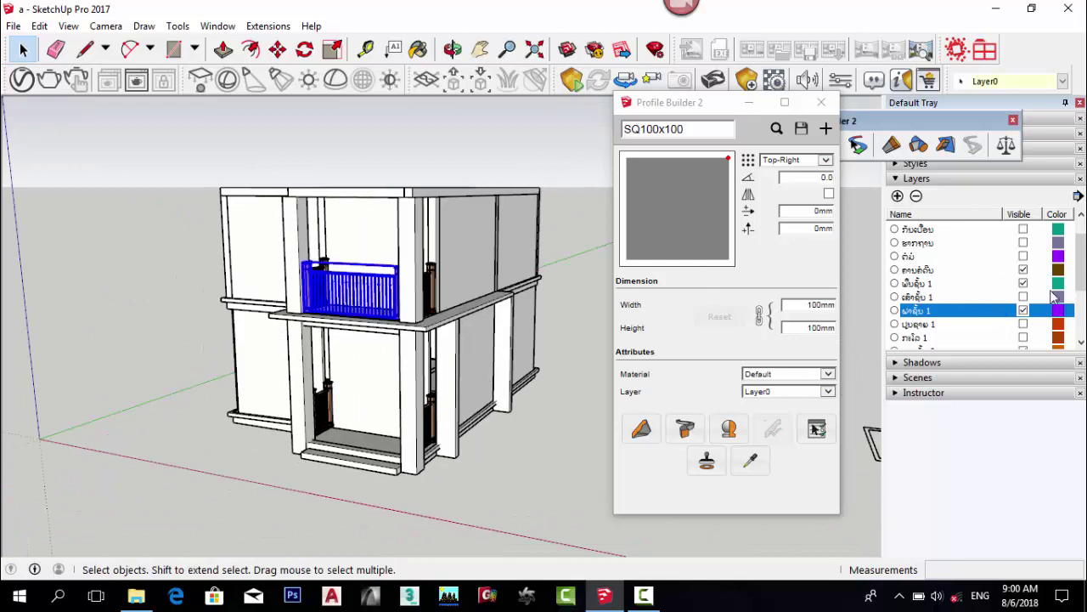
left_click(897, 195)
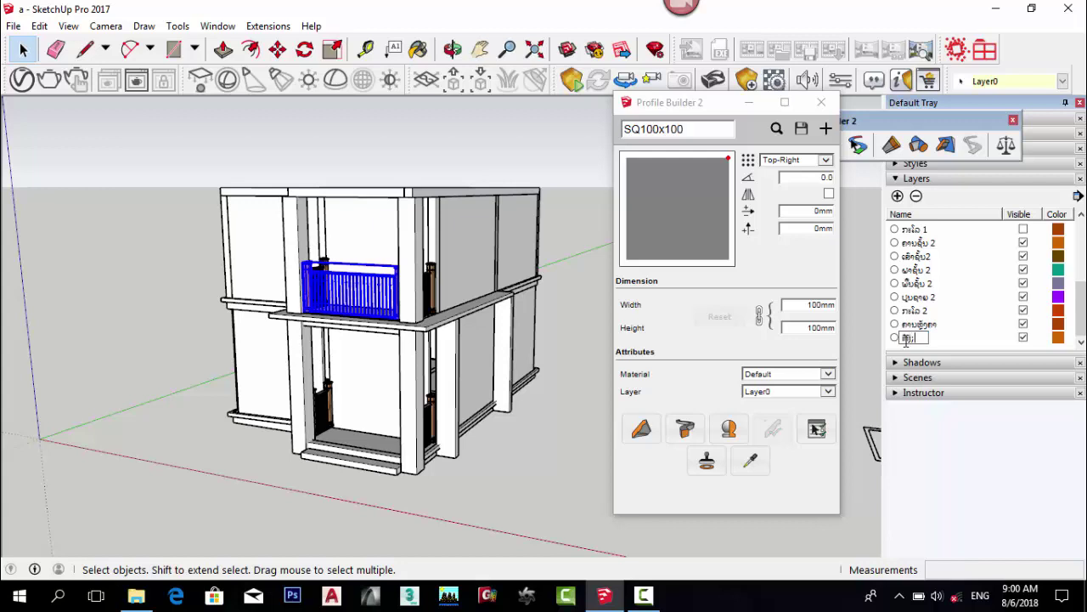
key("super+space")
left_click(571, 450)
left_click(1023, 338)
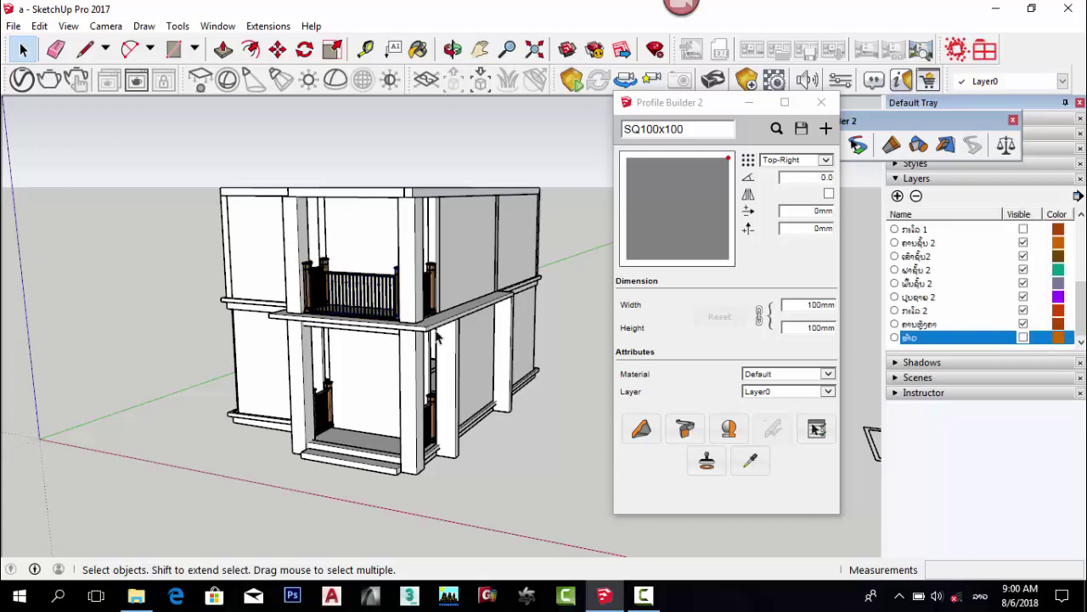
Group all the balcony and porch railings and assign the group to the ຮາວ layer.
left_click(336, 276)
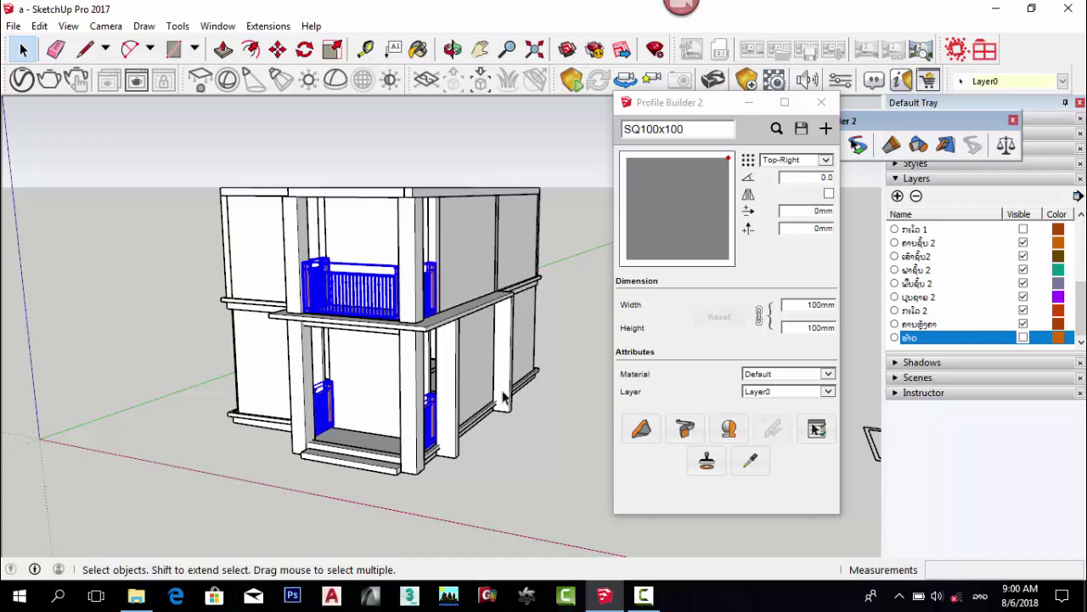
right_click(357, 302)
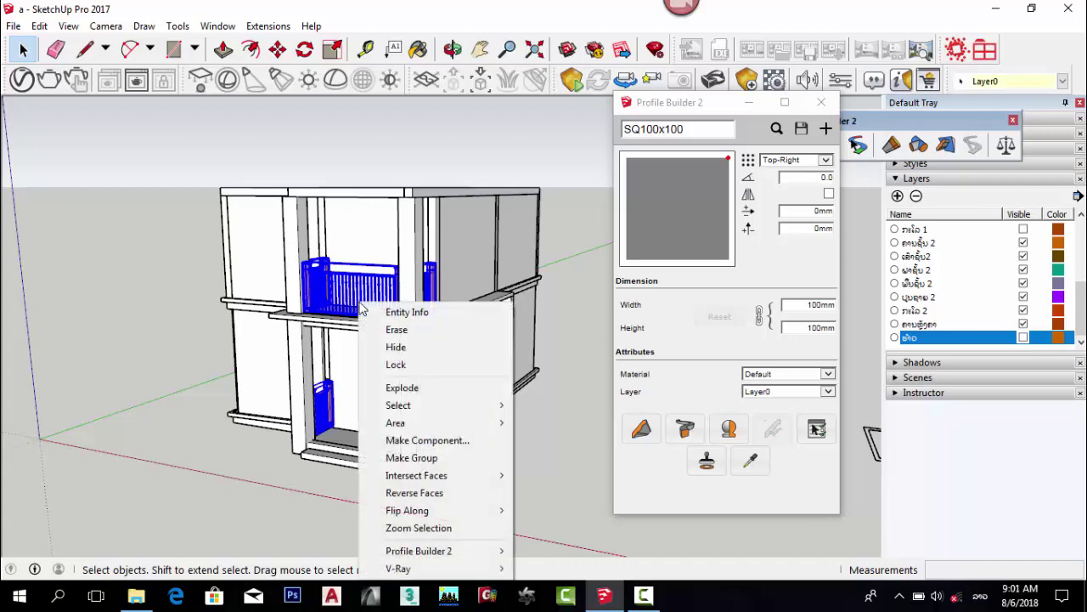
left_click(415, 458)
left_click(1011, 81)
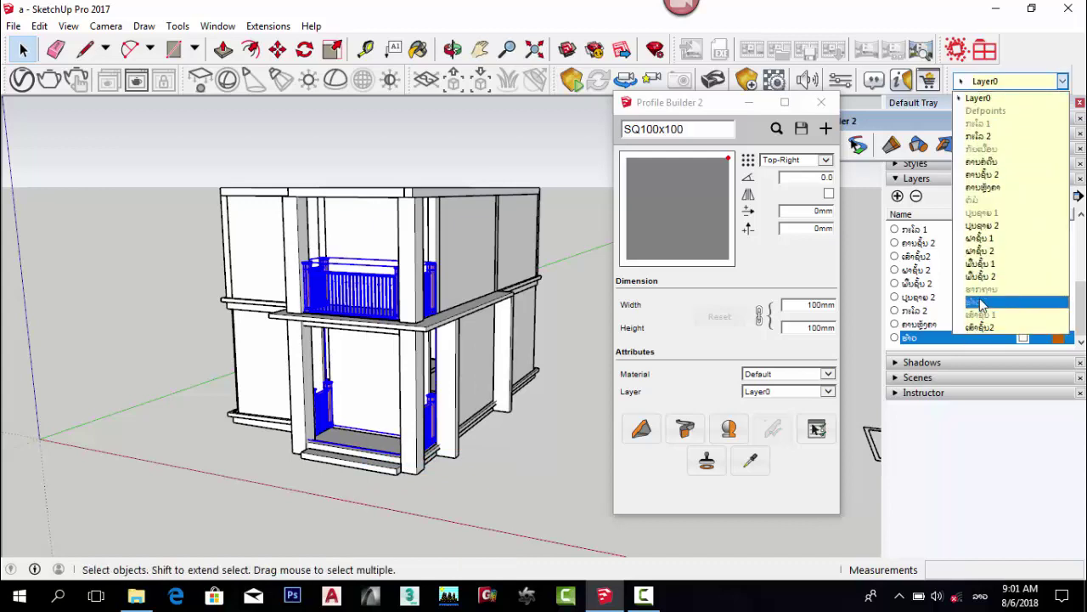
left_click(981, 305)
Hide the roof beam layer and all level-2 layers except the level-2 beam layer.
middle_click_drag(554, 320, 512, 344)
middle_click_drag(518, 232, 543, 239)
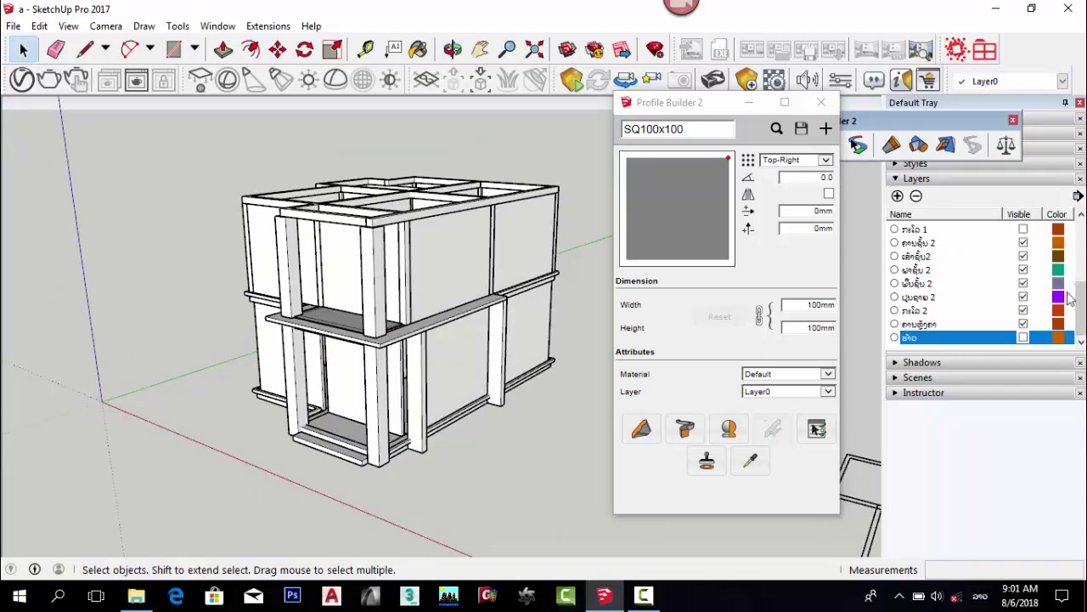
left_click(1024, 324)
left_click(1023, 310)
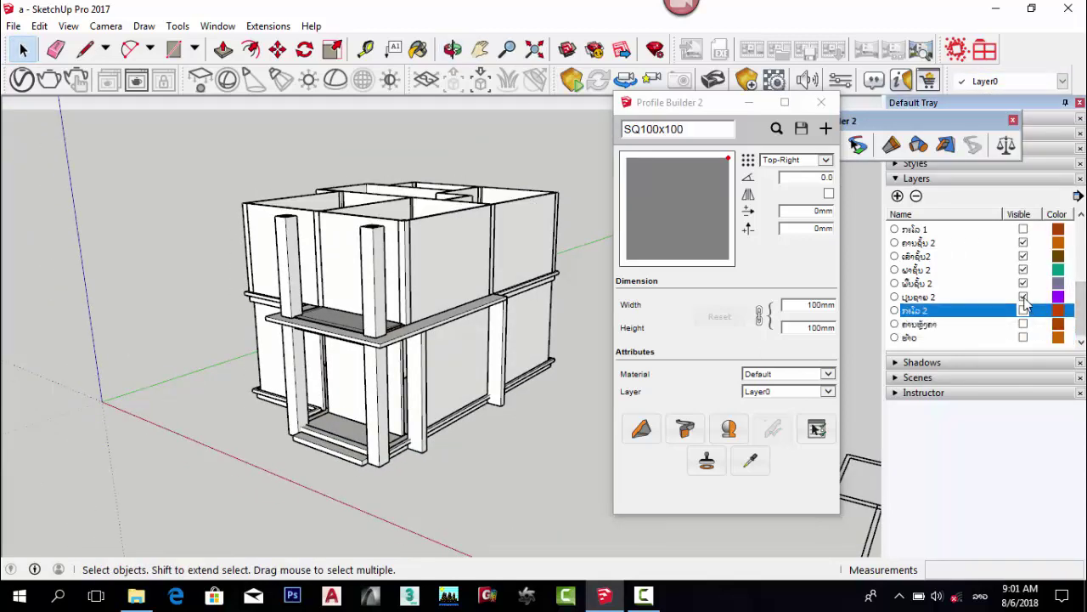
left_click(1023, 297)
left_click(1024, 283)
left_click(1024, 269)
left_click(1024, 256)
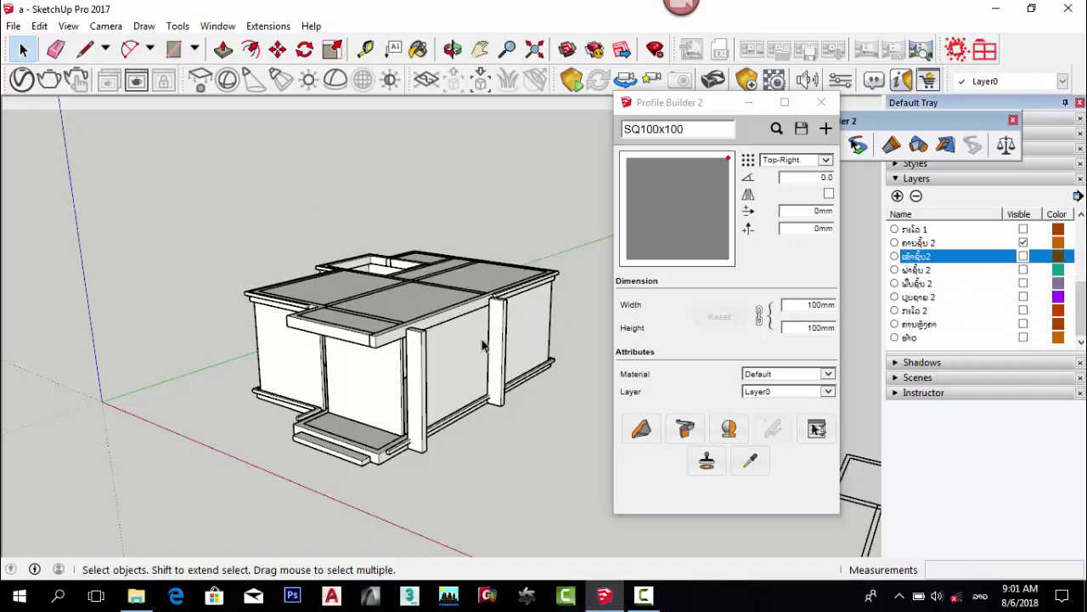
Try to assign the upper floor slab to the ຝາຊັ້ນ 2 layer, and undo the change.
middle_click_drag(482, 344, 413, 345)
left_click(413, 345)
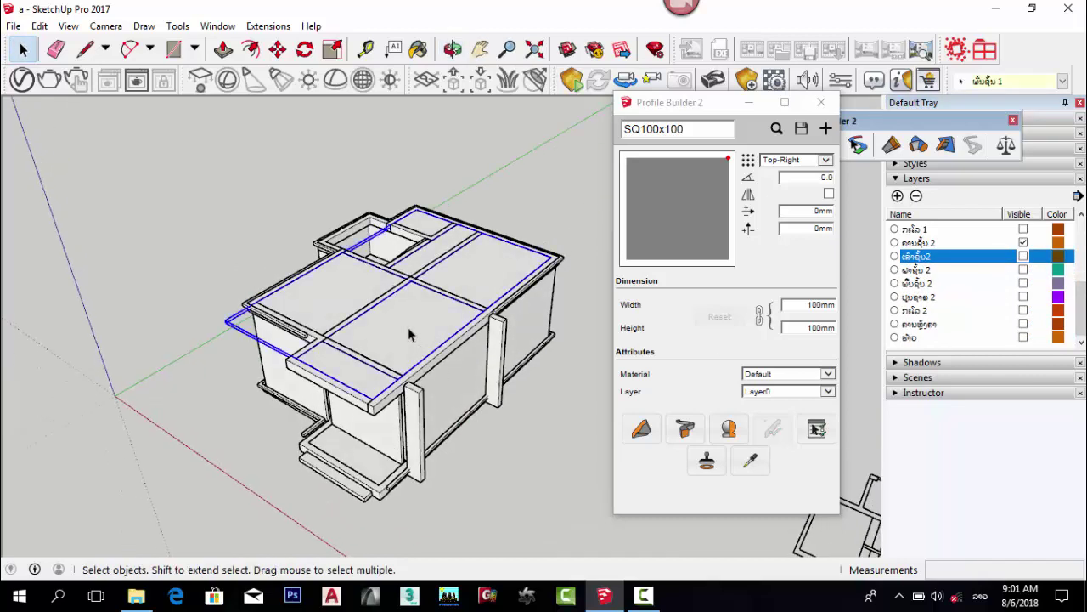
left_click(1007, 81)
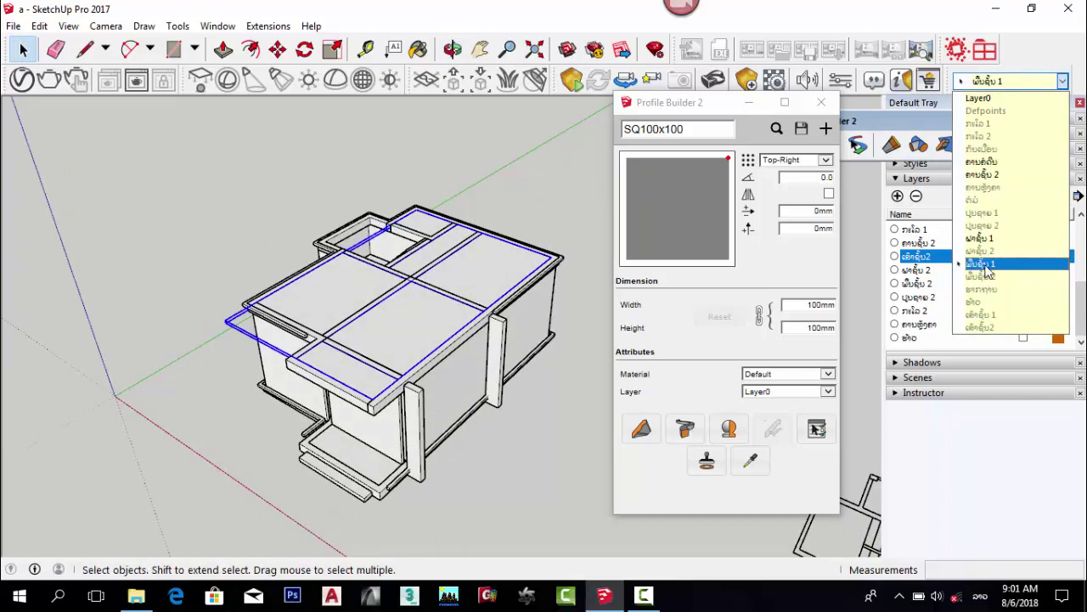
left_click(989, 253)
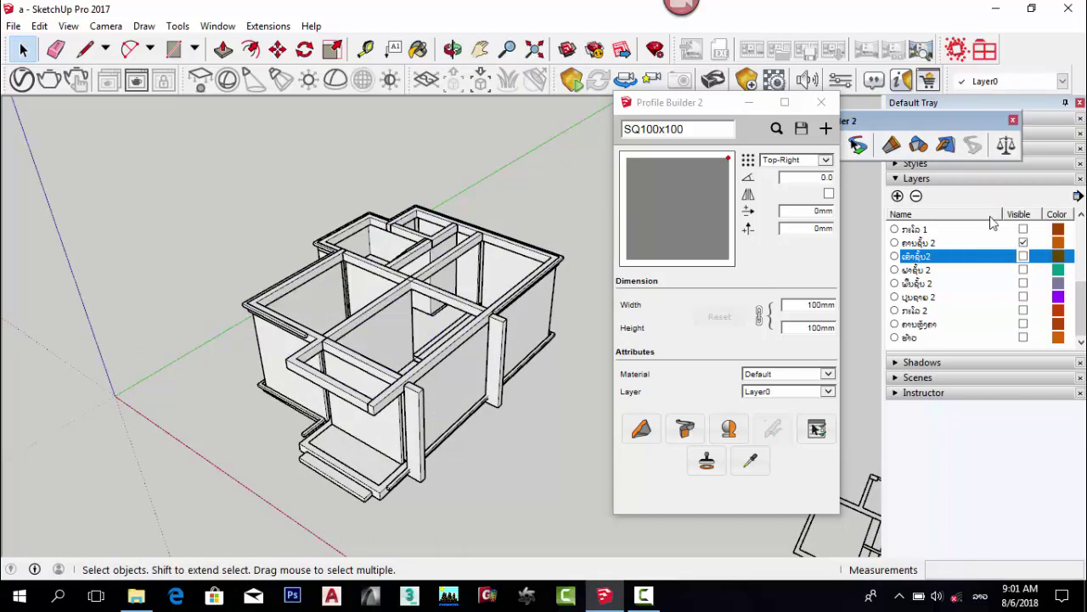
key("ctrl+z")
Assign the upper floor slab to the hidden ພື້ນຊັ້ນ 2 layer.
left_click(498, 303)
left_click(1006, 82)
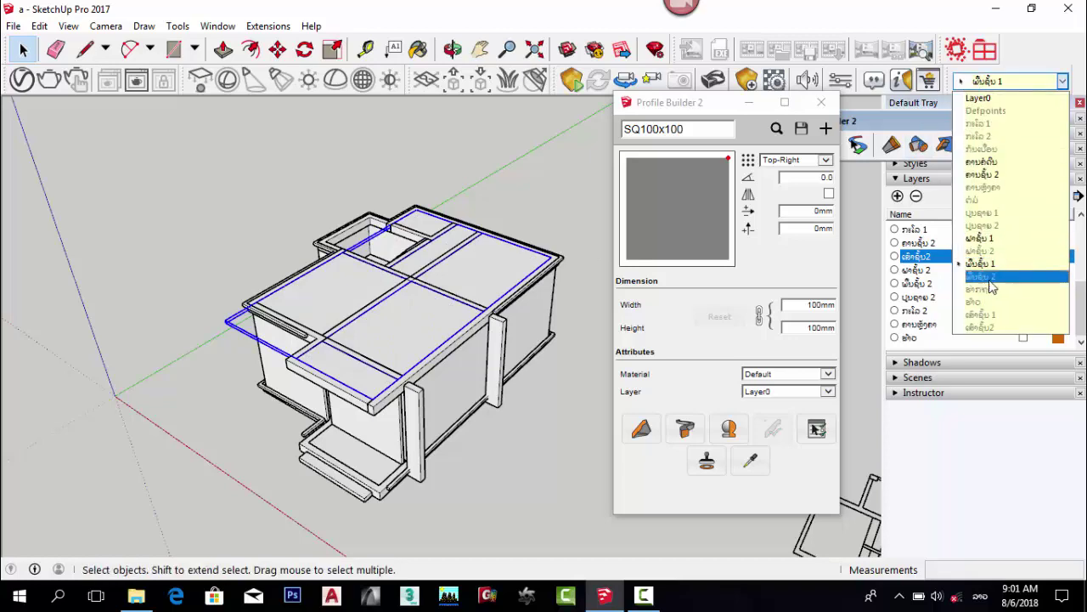
left_click(992, 278)
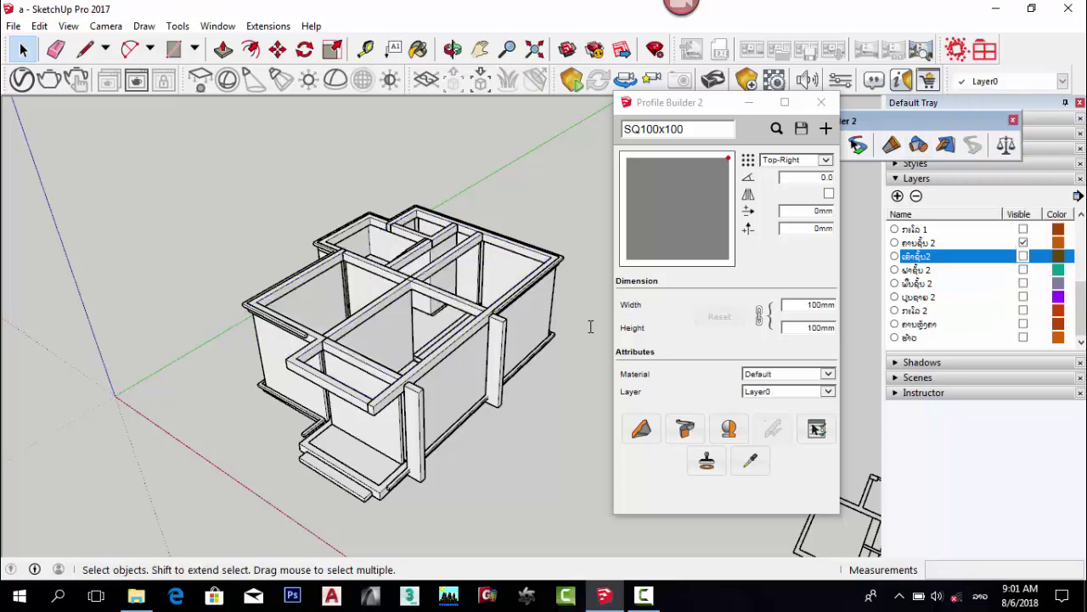
Select the upper moulding and create a hidden layer named ບົວ for the mouldings.
middle_click_drag(482, 329, 467, 352)
scroll(462, 348, "up", 2)
scroll(321, 340, "up", 1)
left_click(265, 358)
scroll(254, 359, "down", 1)
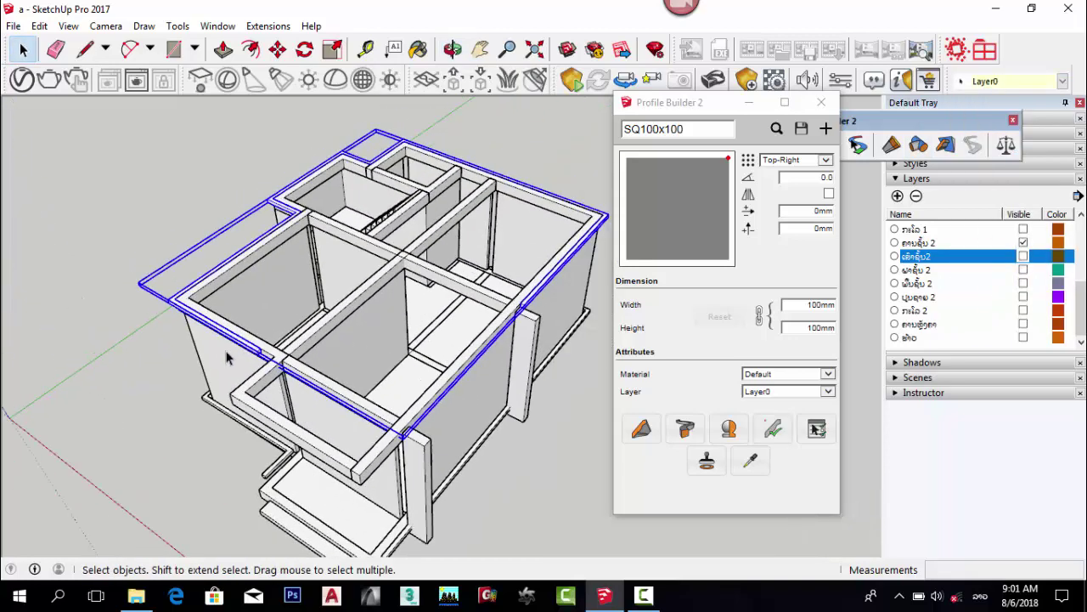
middle_click_drag(226, 357, 335, 333)
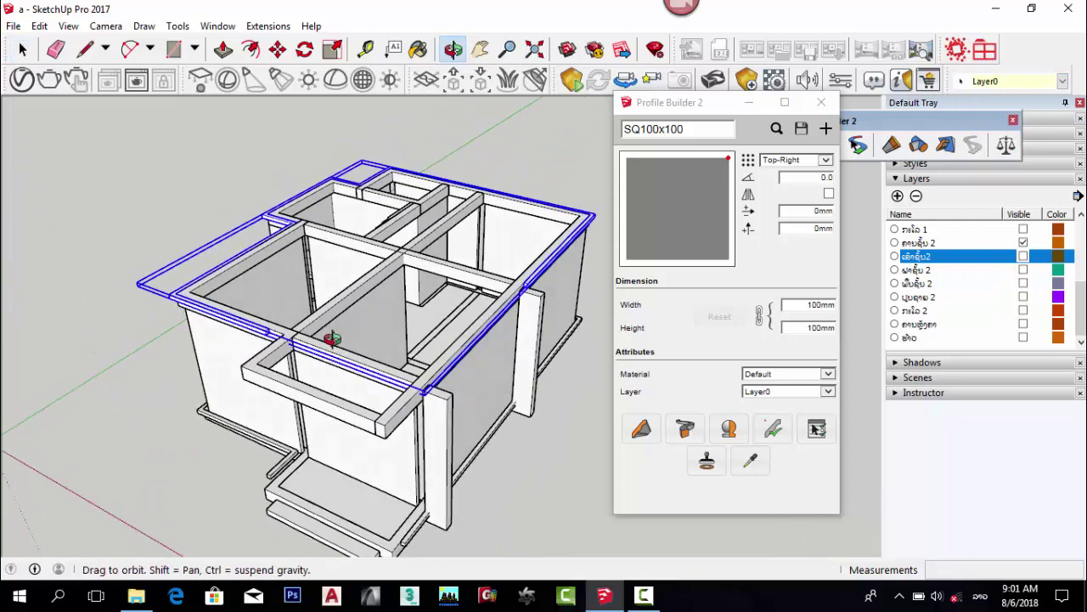
left_click(1031, 83)
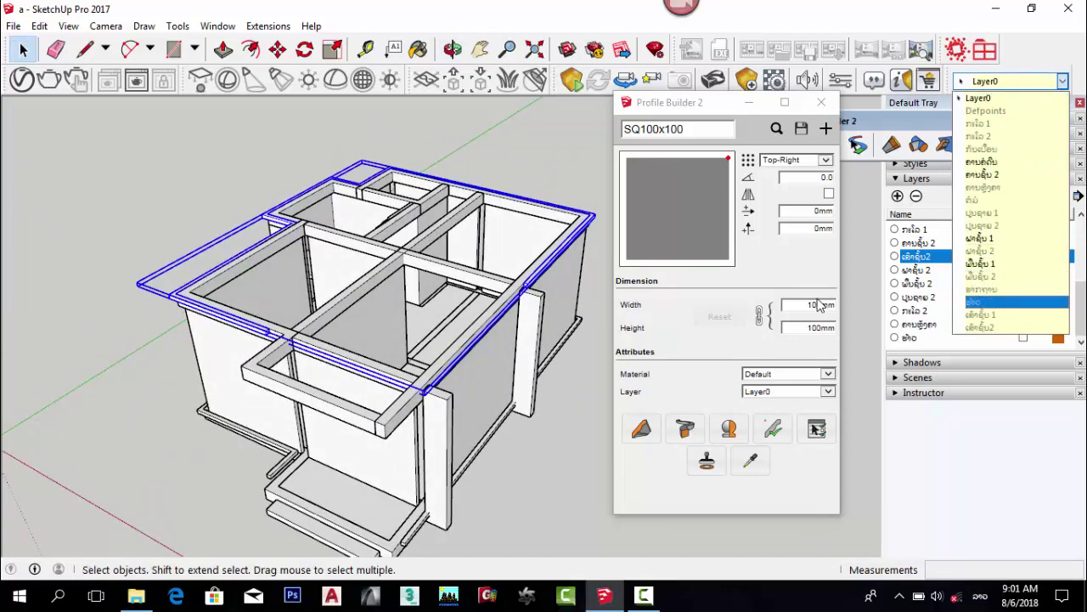
left_click(867, 287)
left_click(897, 197)
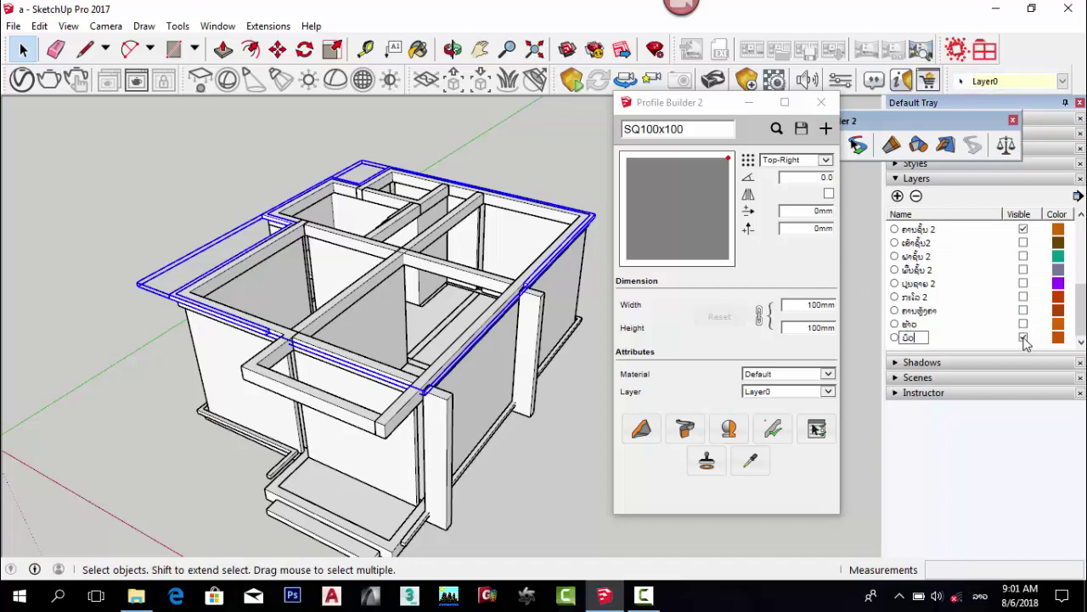
Add the base mouldings to the selected upper moulding, group them all, and assign the group to the hidden ບົວ layer.
left_click(485, 451, "ctrl")
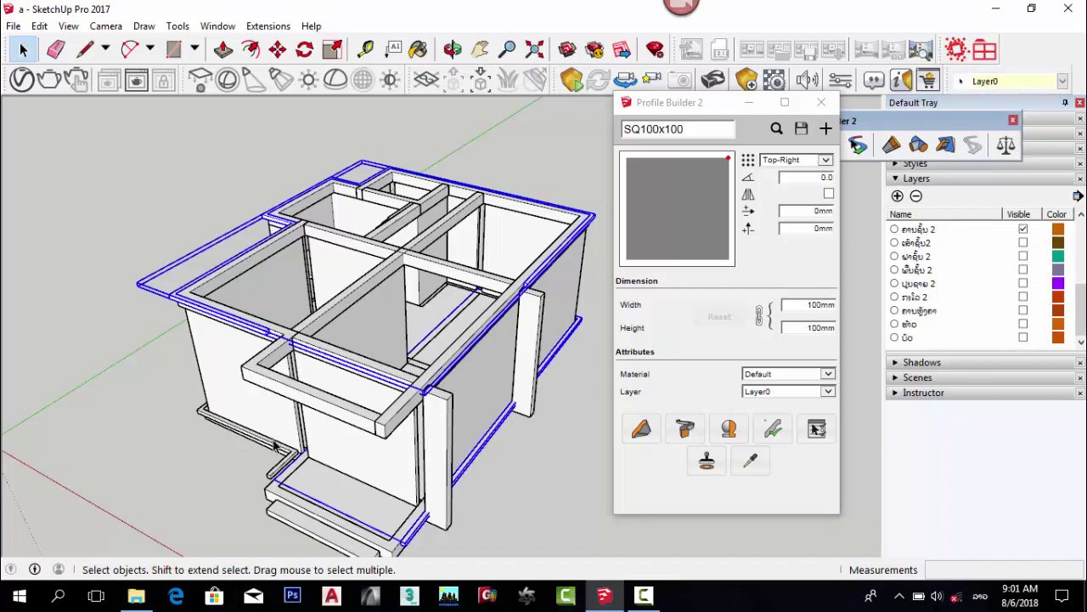
left_click(279, 472, "ctrl")
right_click(276, 471)
left_click(325, 293)
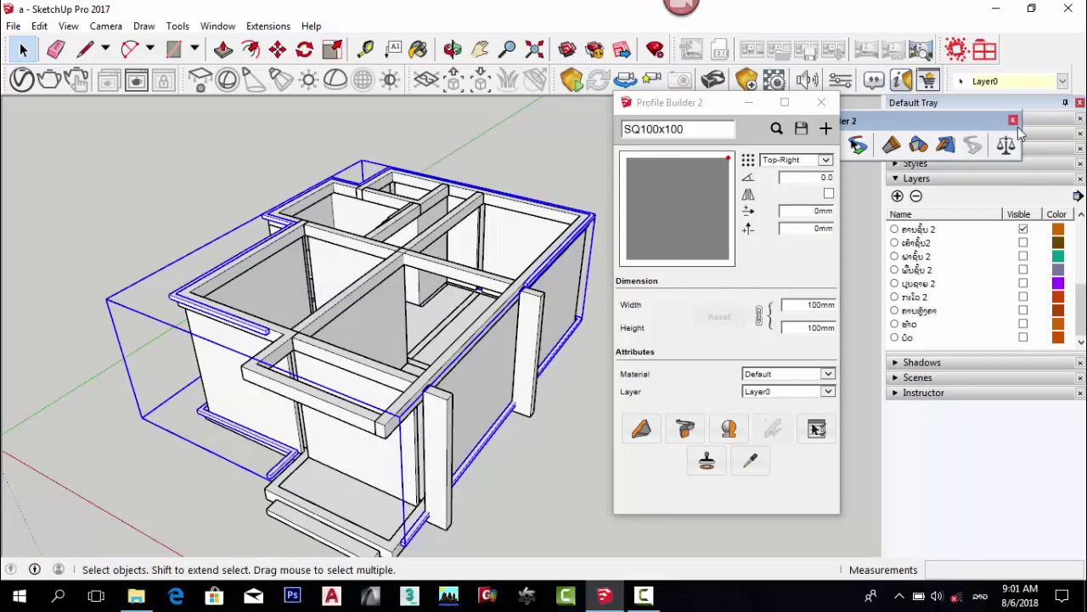
left_click(1011, 81)
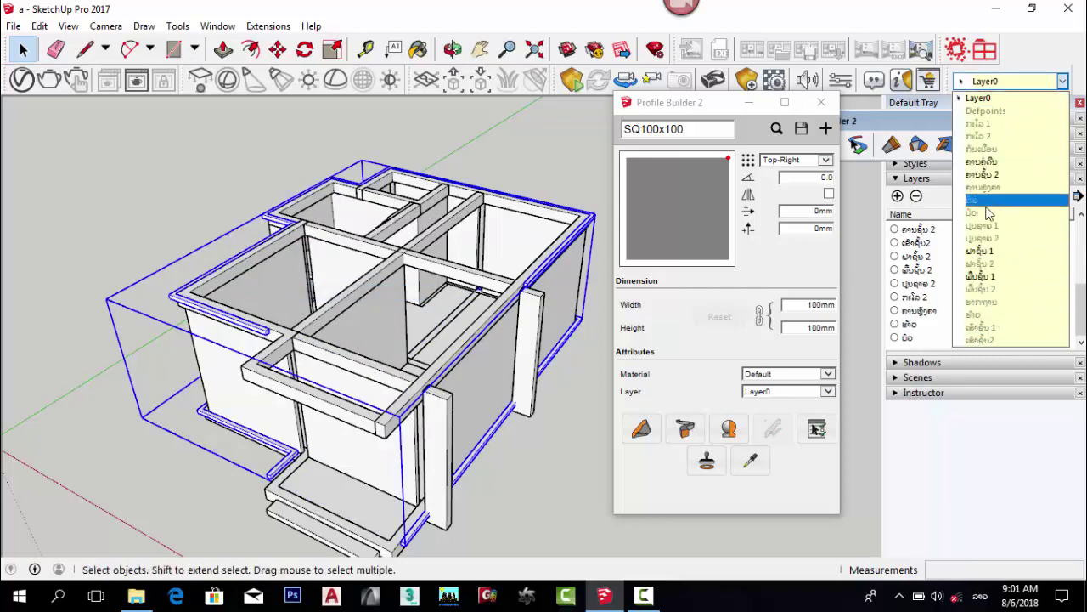
left_click(982, 174)
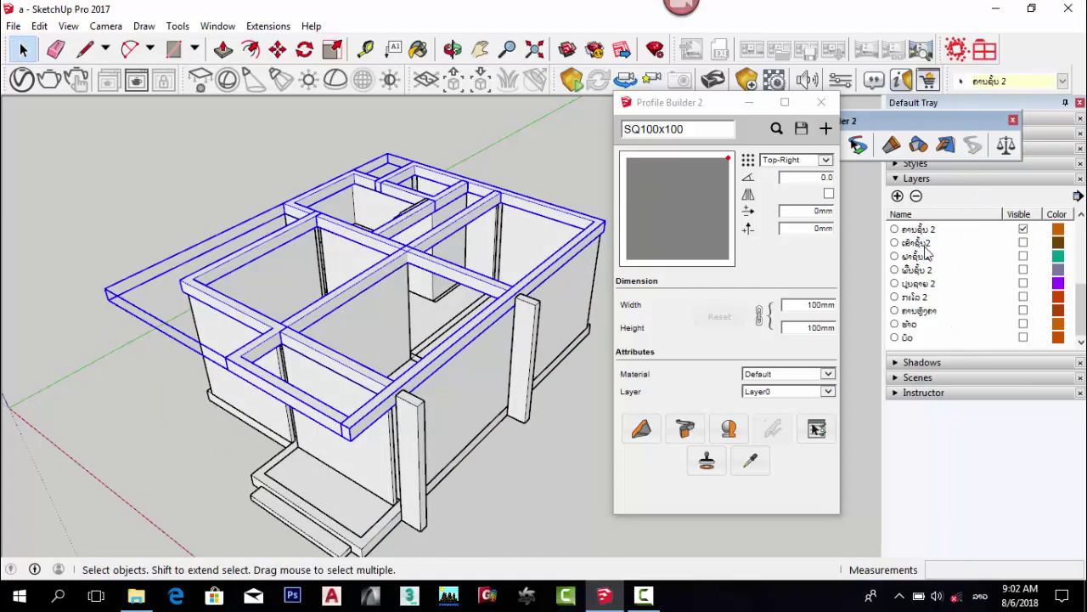
Hide the ຄານຊັ້ນ 2 layer to expose the stairs and create a visible layer named ຂັ້ນໄດ.
left_click(1023, 230)
middle_click_drag(548, 441, 451, 80)
scroll(468, 232, "up", 3)
left_click(311, 298)
left_click(507, 147)
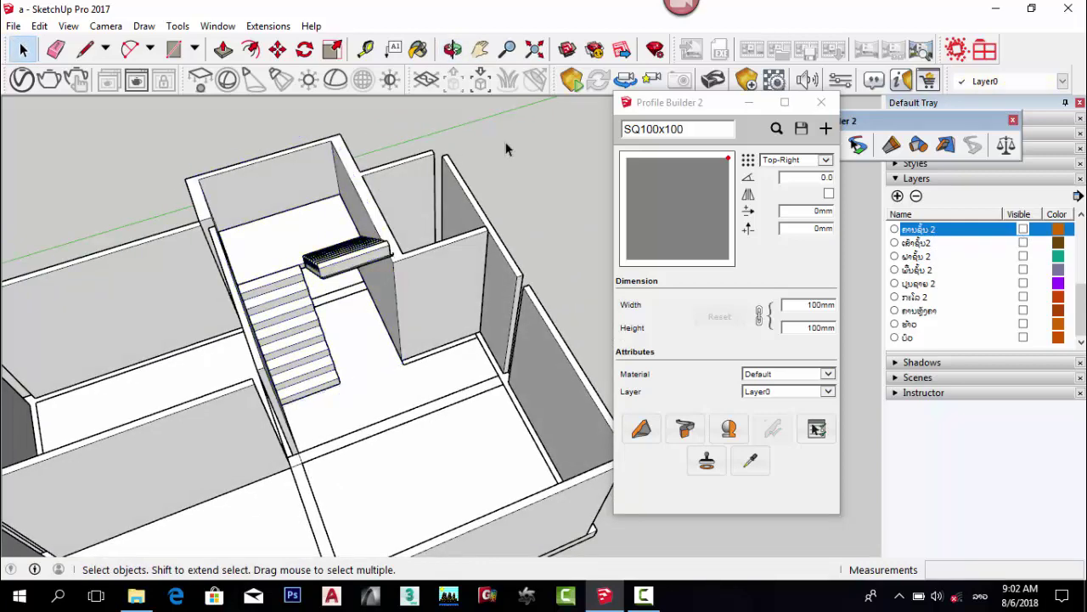
middle_click_drag(508, 147, 416, 269)
left_click(897, 196)
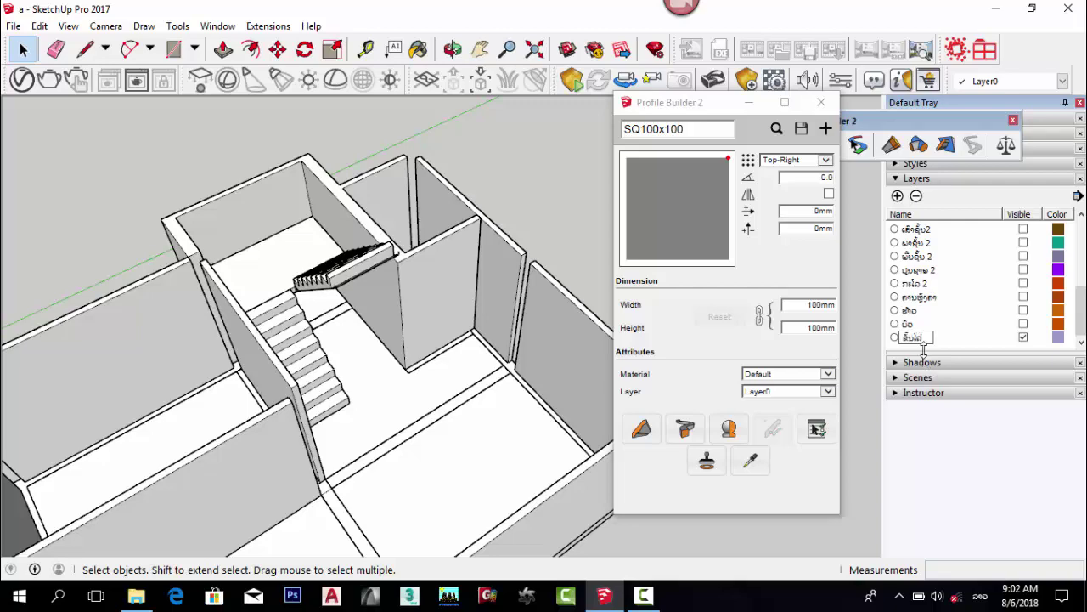
key("Return")
Delete the surplus strip face and its stray edges beside the upper stair flight inside its group, and leave the group.
scroll(342, 314, "up", 10)
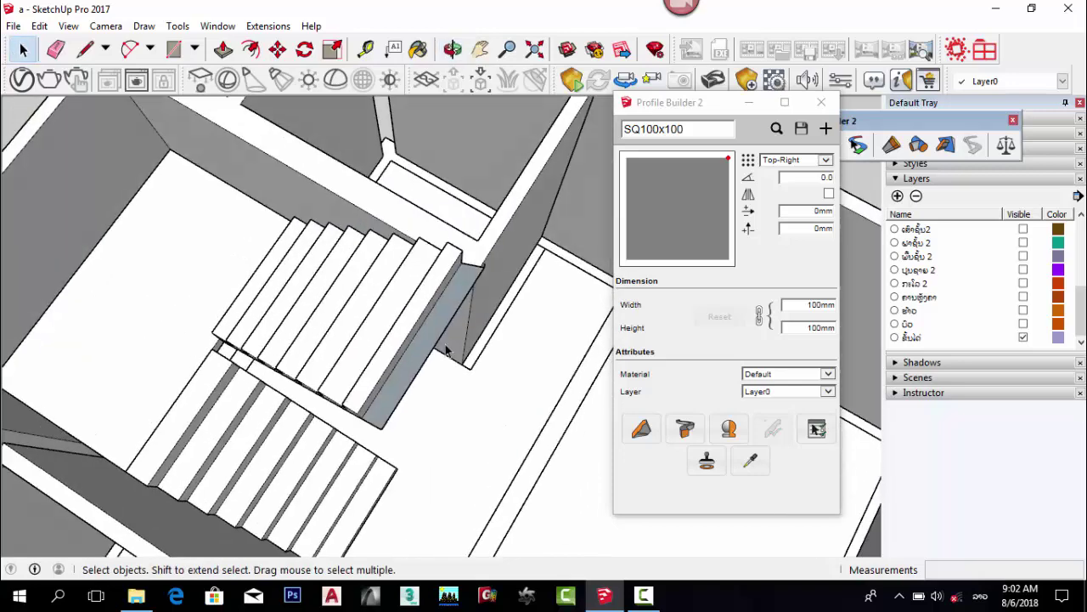
middle_click_drag(446, 350, 388, 271)
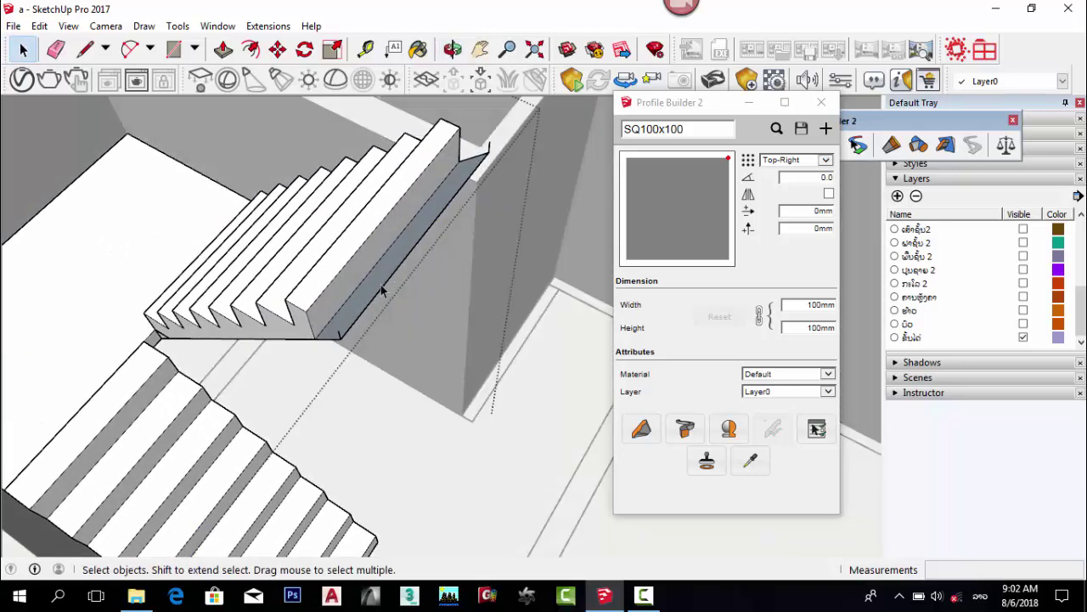
left_click(380, 289)
double_click(380, 290)
left_click(379, 290)
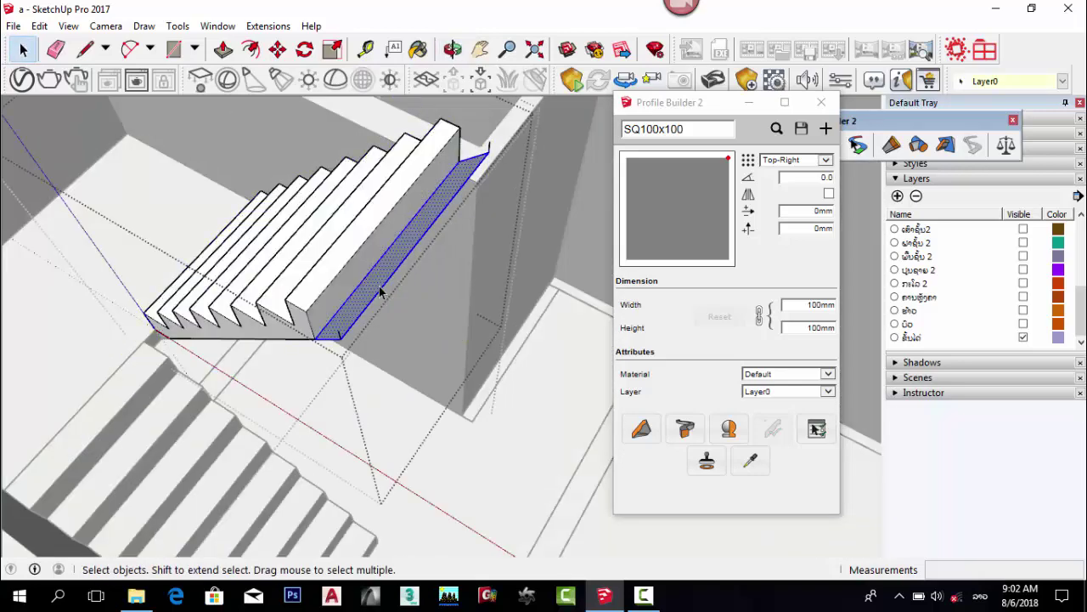
key("Delete")
middle_click_drag(366, 323, 351, 317)
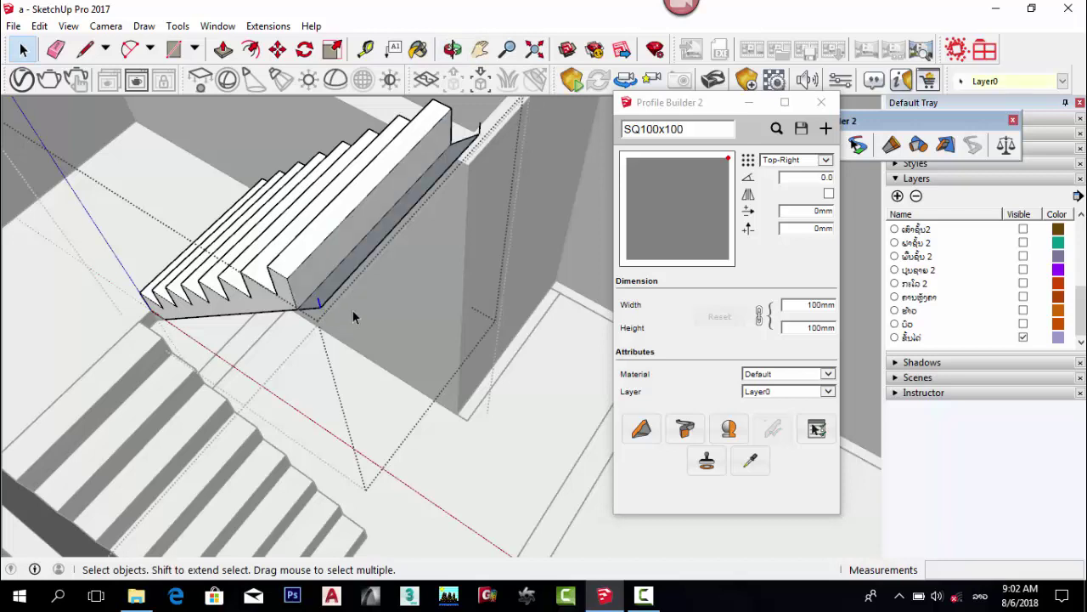
key("Delete")
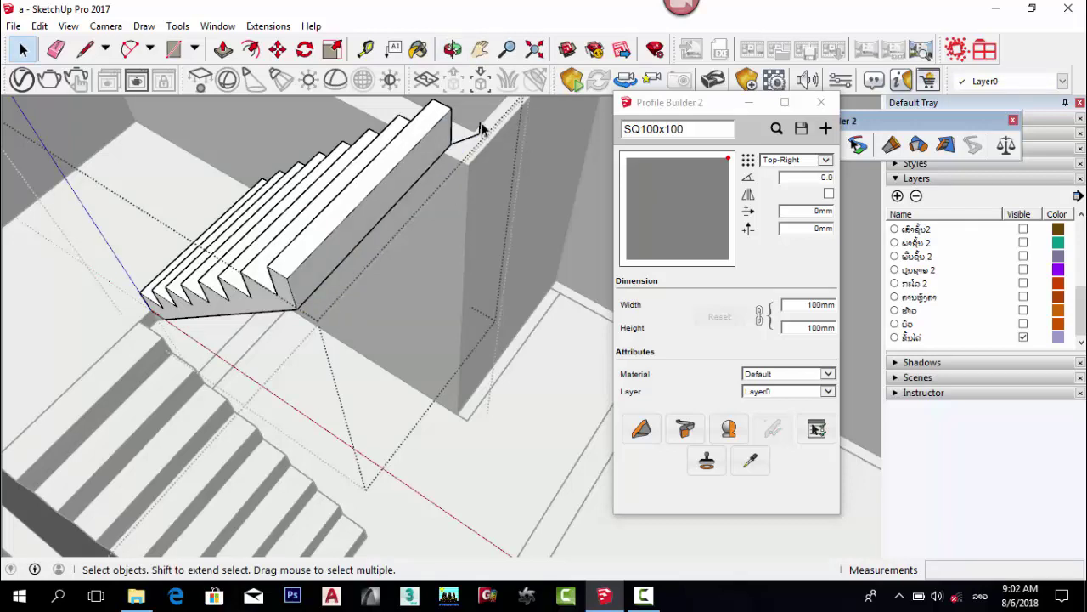
left_click(474, 138)
key("Delete")
scroll(474, 275, "down", 6)
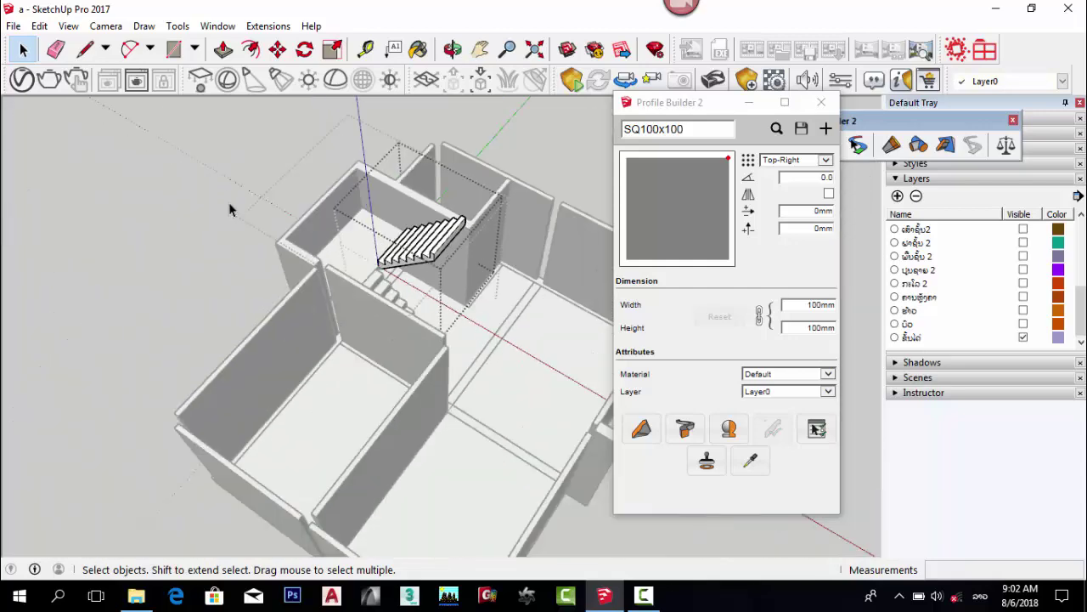
left_click(231, 209)
middle_click_drag(340, 225, 405, 265)
scroll(403, 265, "up", 2)
Close the Profile Builder window and load the Railing example assembly in PB Assembler.
left_click(821, 102)
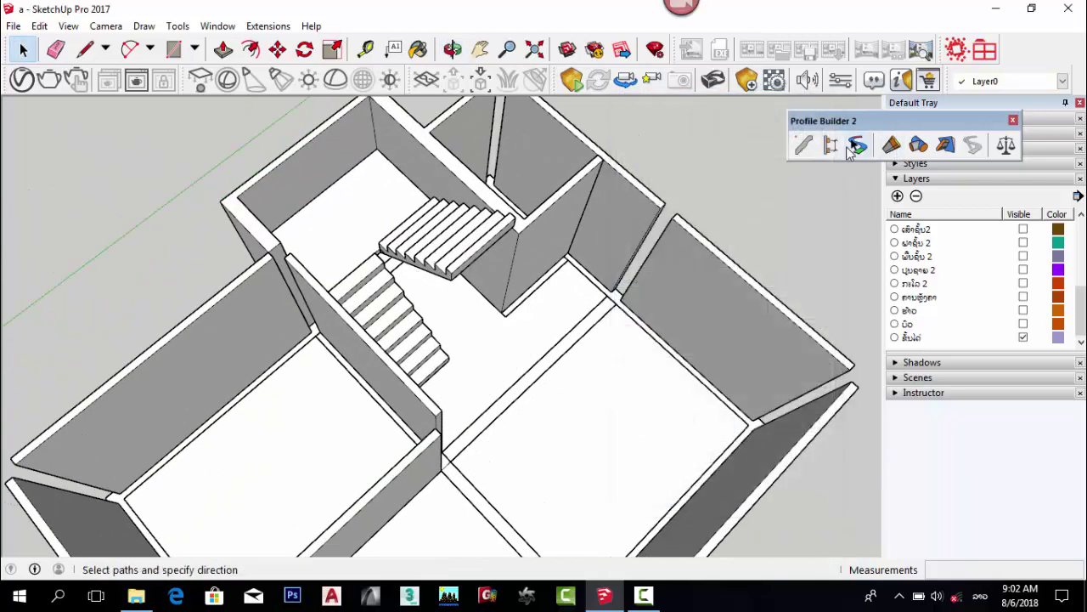
left_click(857, 146)
left_click_drag(783, 49, 795, 49)
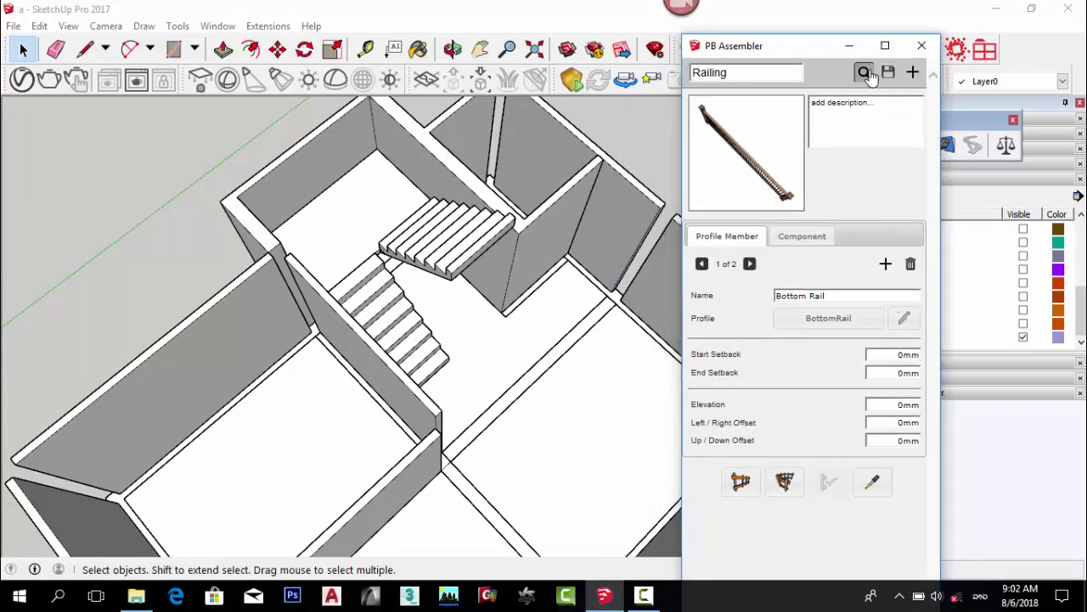
left_click(862, 72)
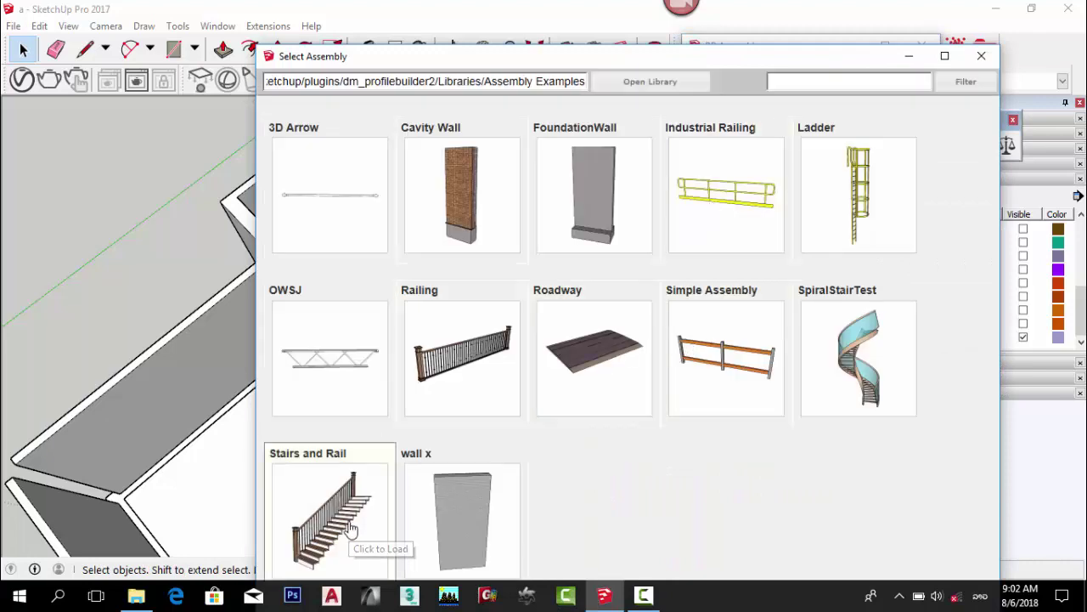
left_click(351, 528)
middle_click_drag(422, 464, 442, 243)
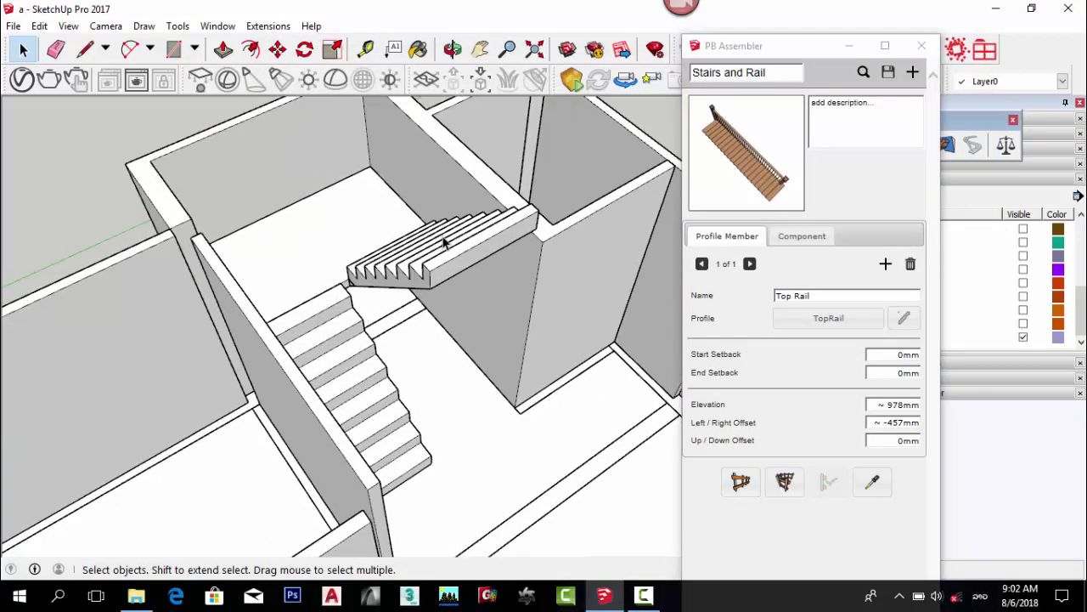
left_click(863, 73)
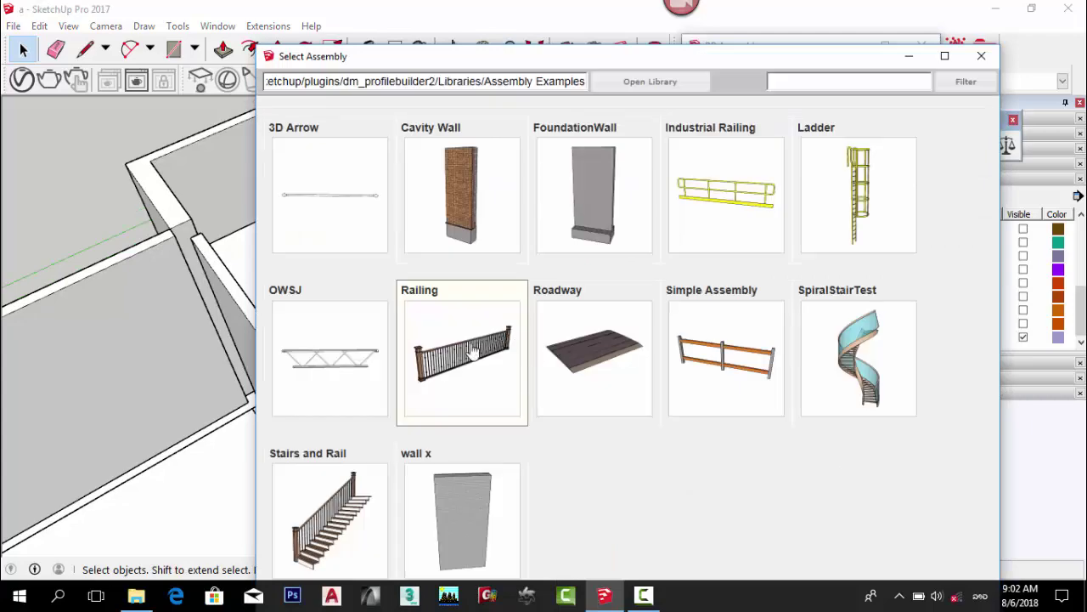
left_click(485, 340)
Draw a vertical 900 mm line up from the lowest tread's outer corner and another vertical line at the top tread's outer corner.
scroll(455, 395, "up", 2)
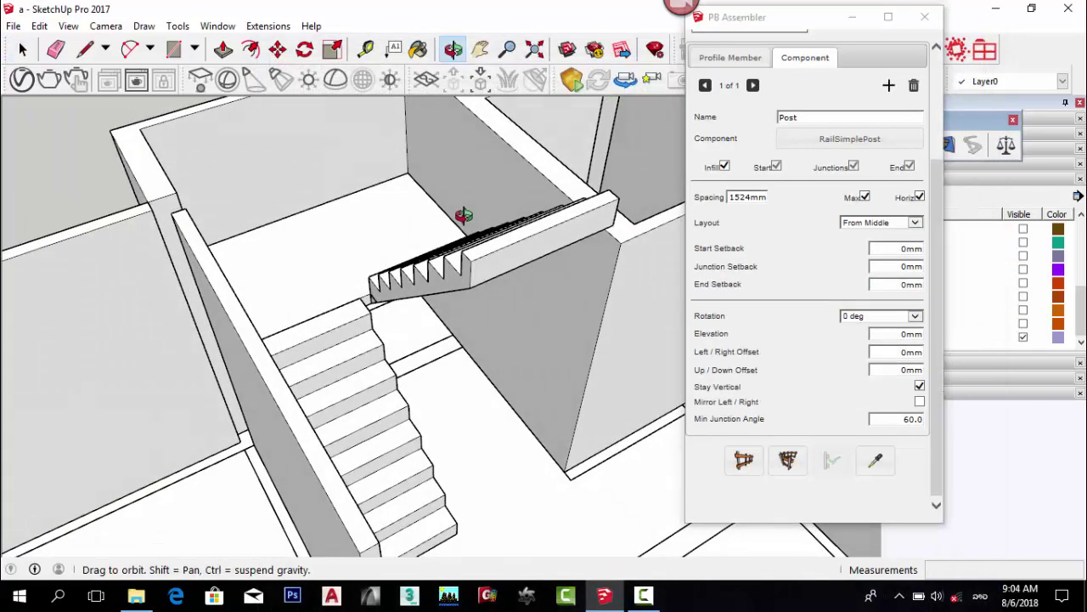
middle_click_drag(461, 214, 517, 389)
scroll(429, 515, "up", 2)
left_click(435, 508)
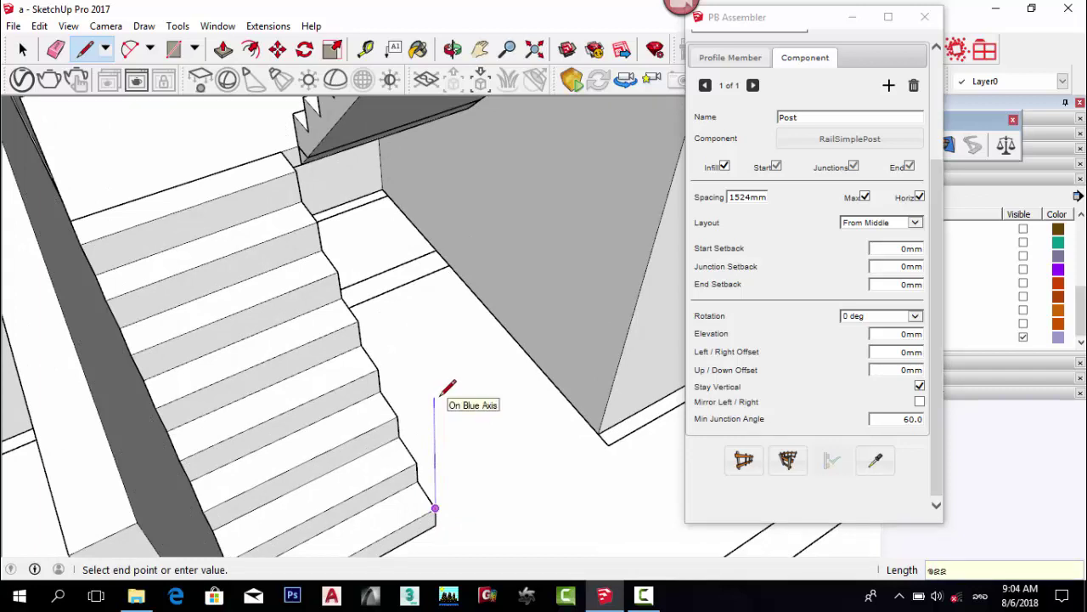
key("super+space")
key("BackSpace")
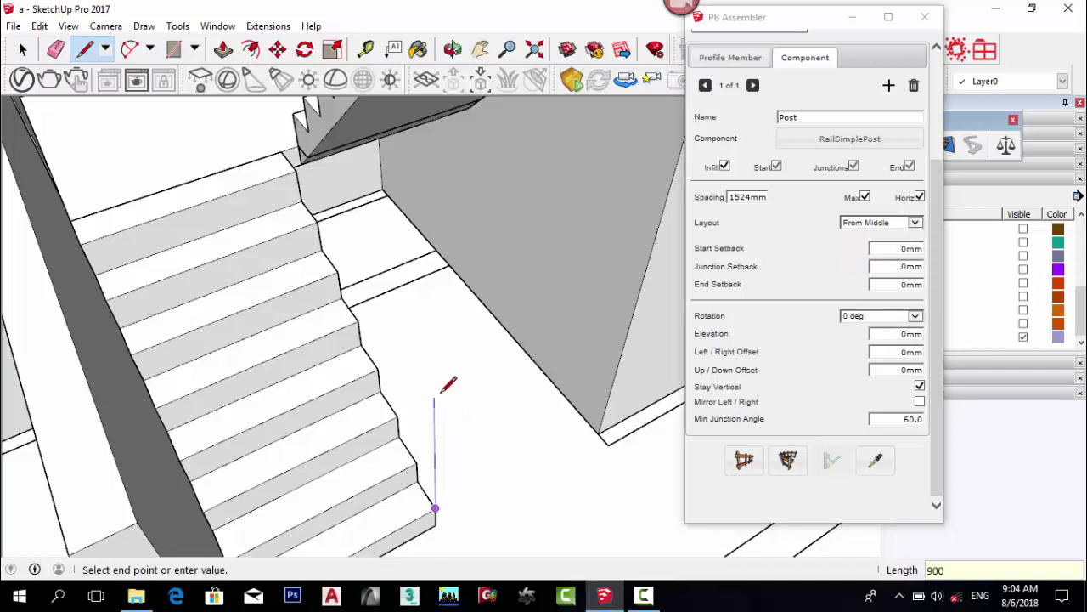
middle_click_drag(405, 340, 364, 311)
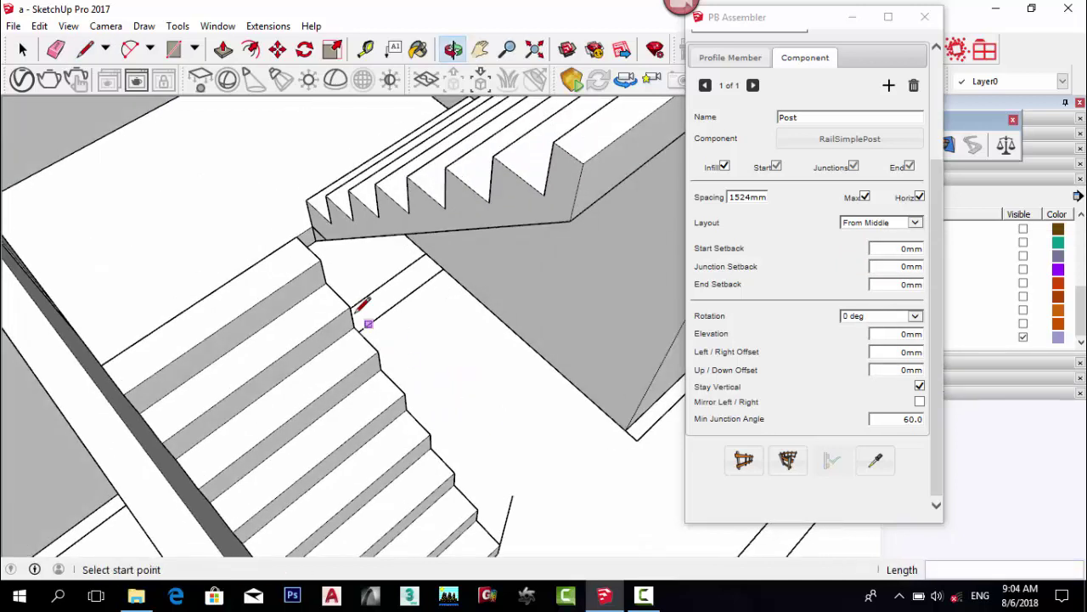
left_click(296, 236)
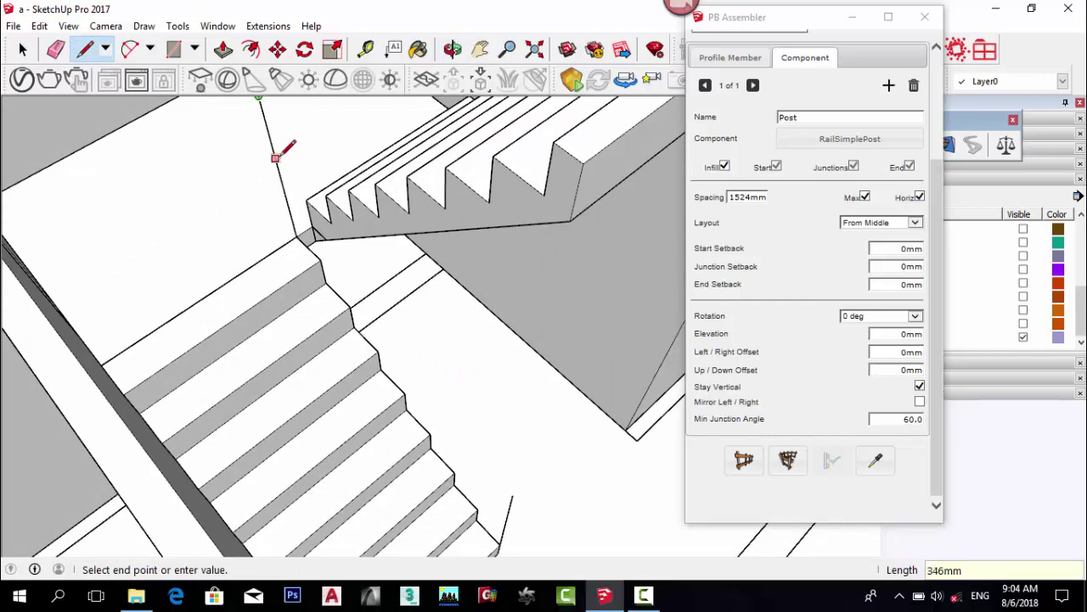
left_click(24, 51)
Copy the top tread's vertical line onto the outer corner of each tread below it, down to the second-lowest one.
scroll(187, 267, "down", 2)
left_click(283, 180)
scroll(332, 274, "down", 1)
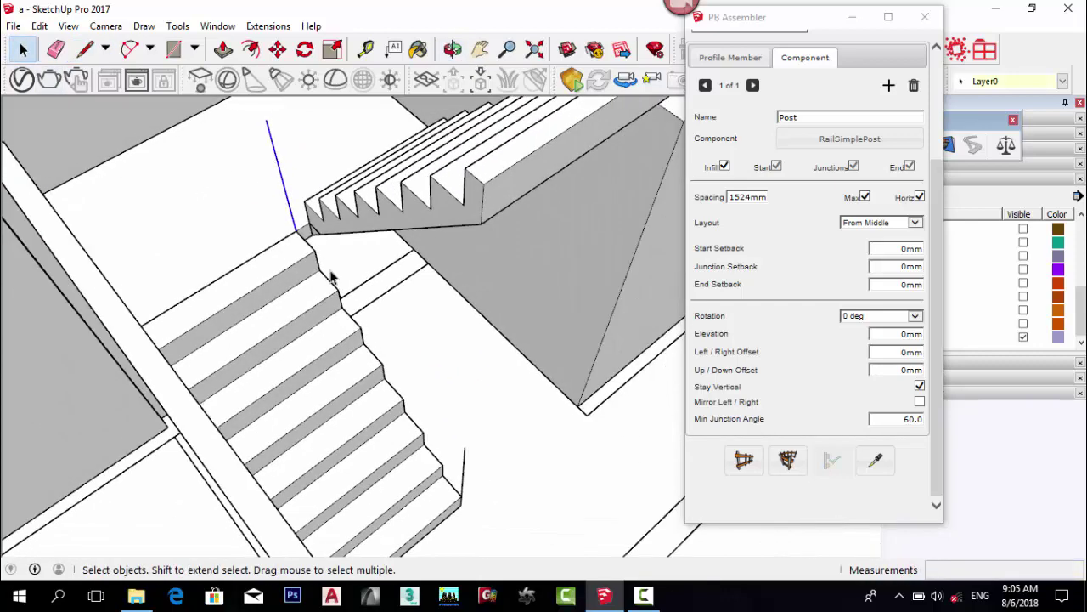
left_click(278, 49)
left_click(303, 232)
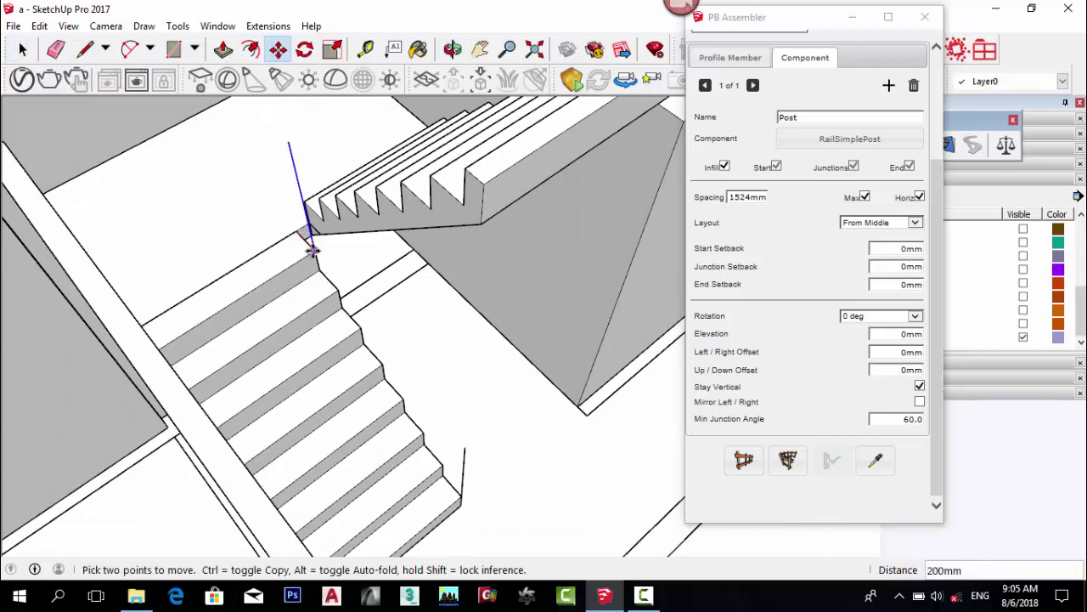
key("ctrl")
left_click(314, 252)
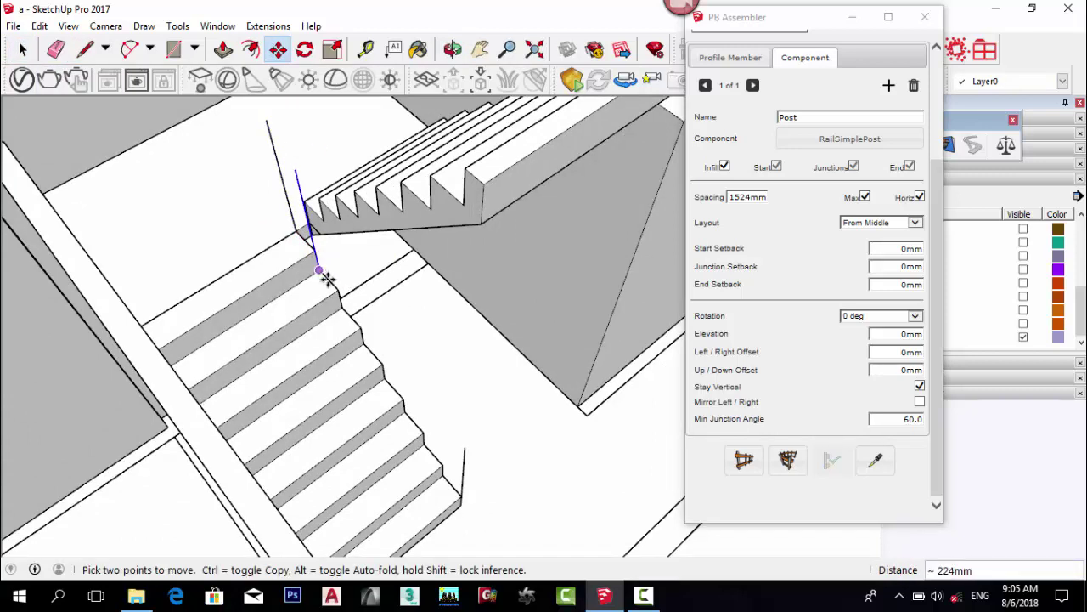
key("ctrl")
left_click(340, 293)
left_click(341, 294)
key("ctrl")
left_click(362, 329)
left_click(362, 329)
key("ctrl")
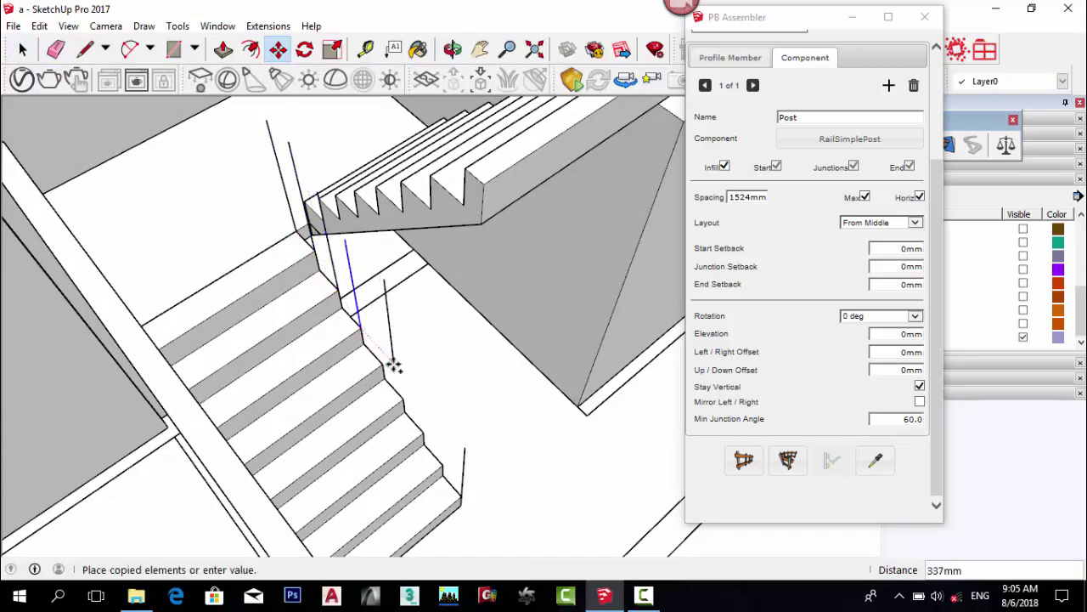
left_click(395, 367)
left_click(384, 365)
key("ctrl")
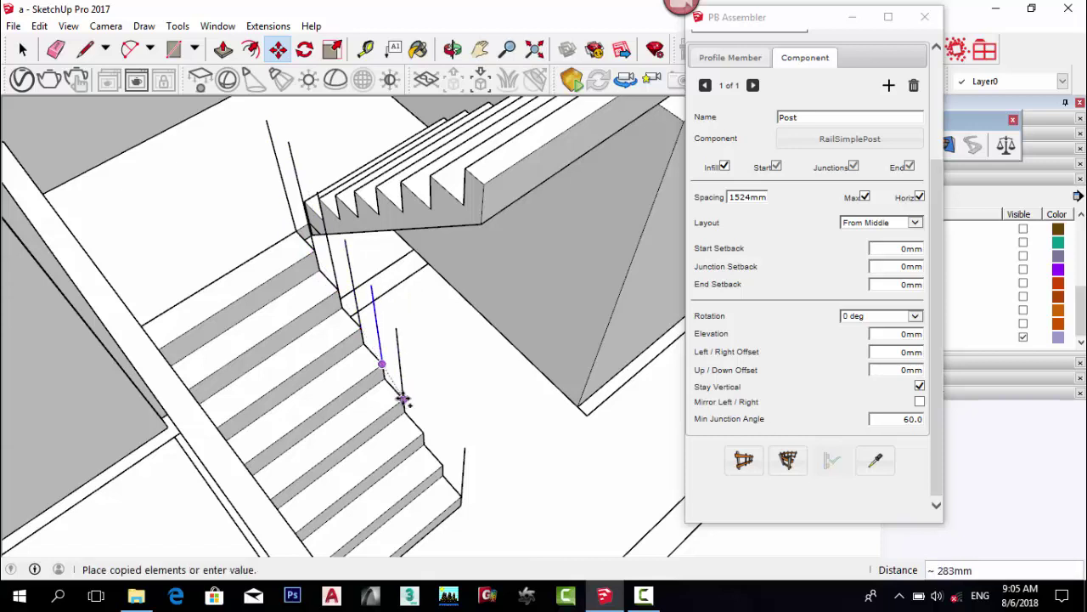
left_click(403, 398)
left_click(403, 398)
key("ctrl")
left_click(424, 435)
left_click(424, 435)
key("ctrl")
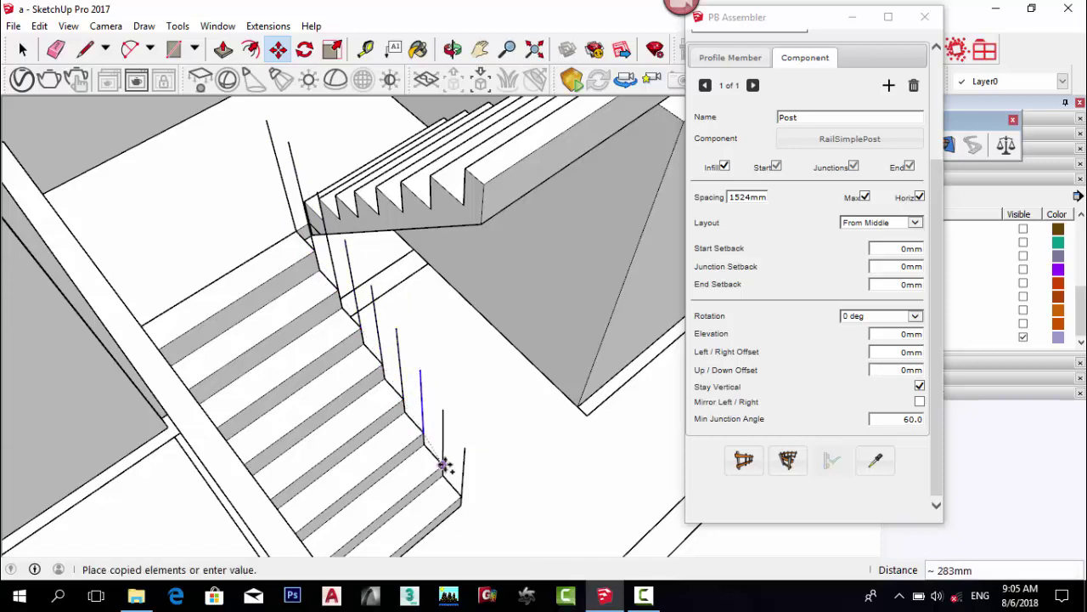
left_click(444, 461)
Select all vertical lines along the lower stair flight and move them 50 mm inward from the treads' outer corners.
left_click(22, 49)
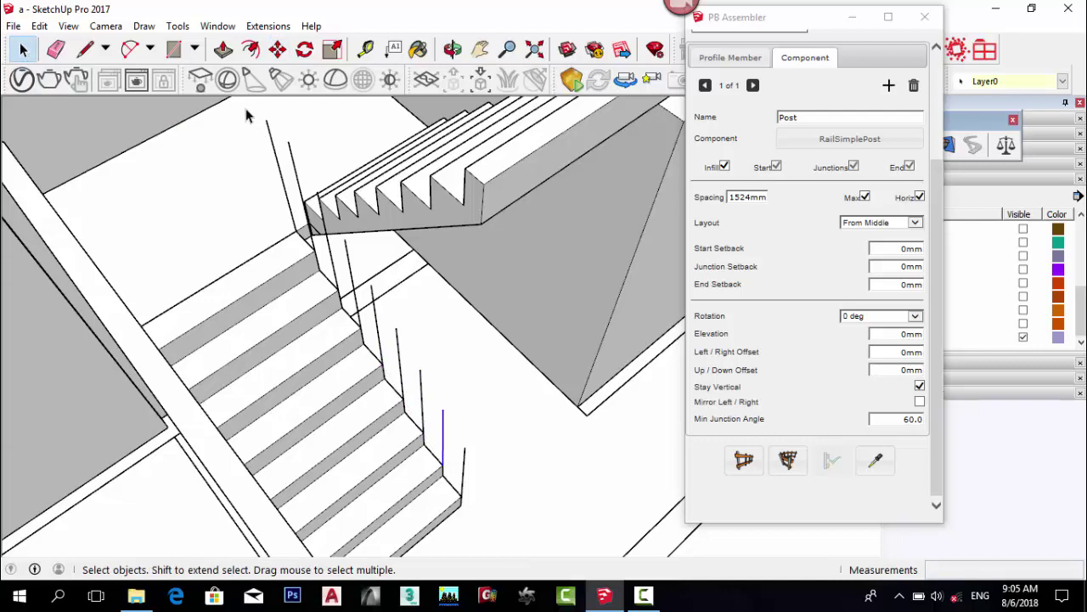
left_click_drag(246, 115, 507, 517)
middle_click_drag(507, 516, 472, 467)
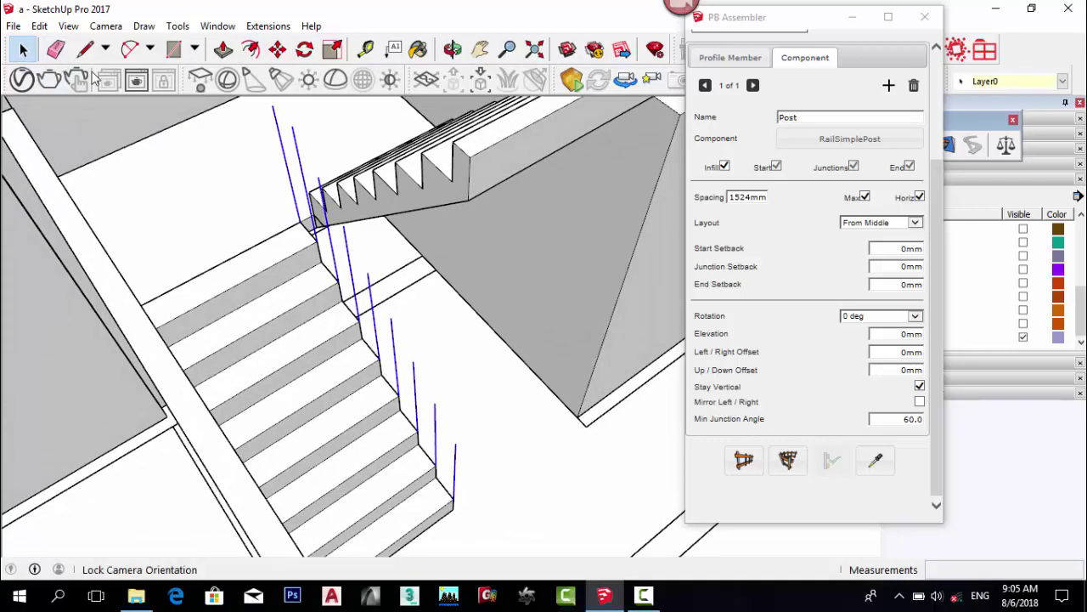
left_click(278, 50)
scroll(444, 472, "up", 3)
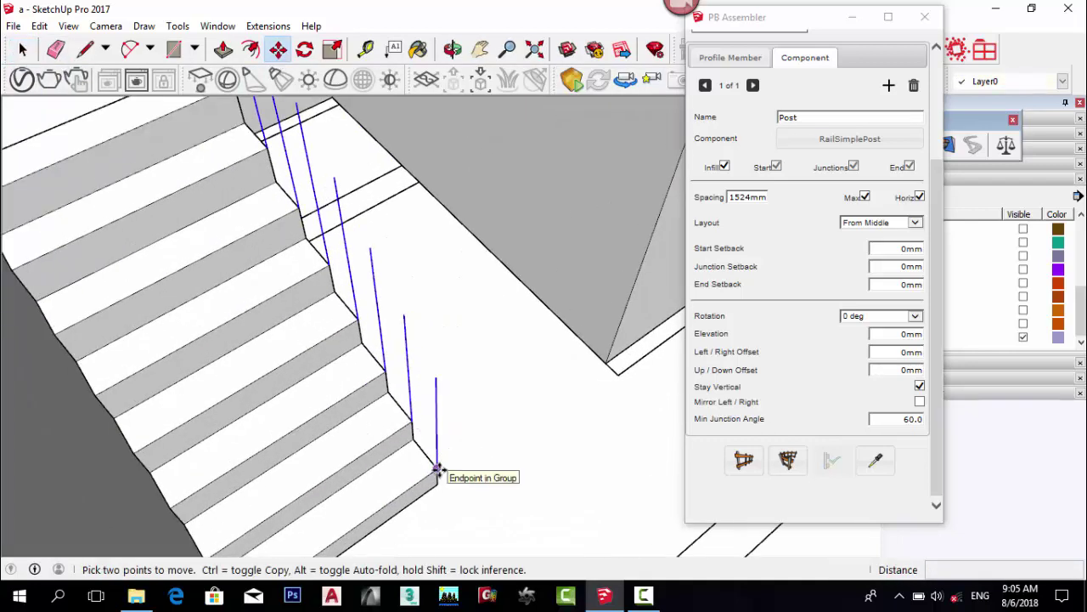
left_click(436, 468)
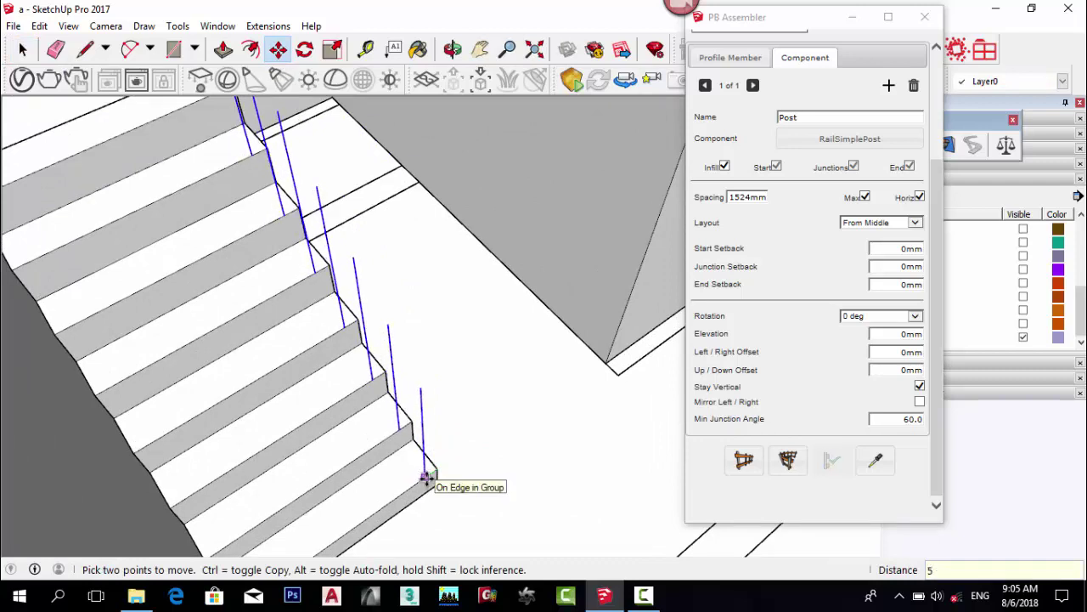
scroll(428, 477, "up", 5)
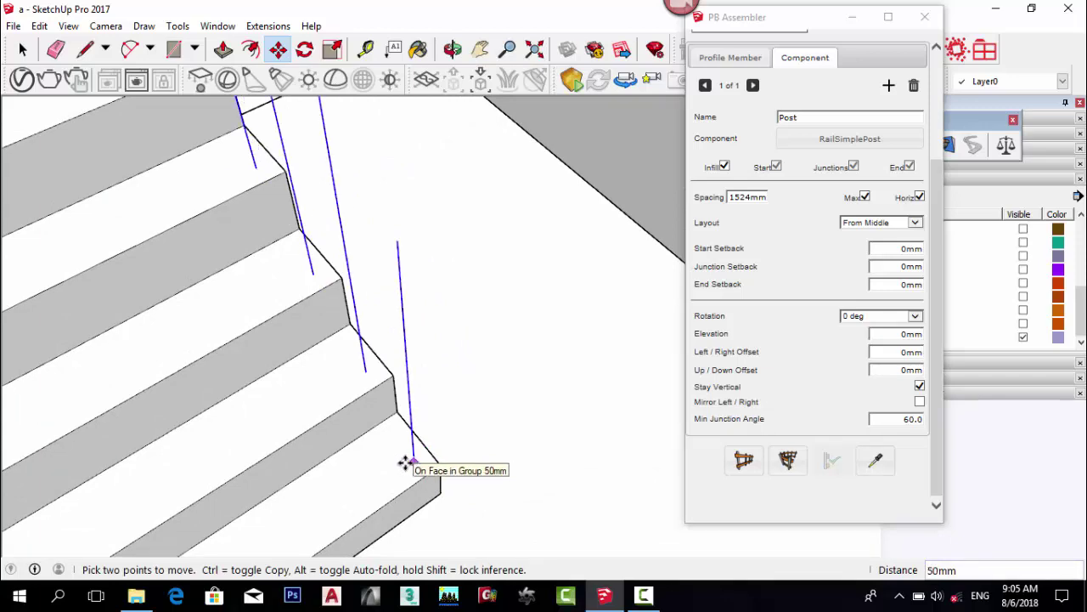
middle_click_drag(405, 463, 459, 299)
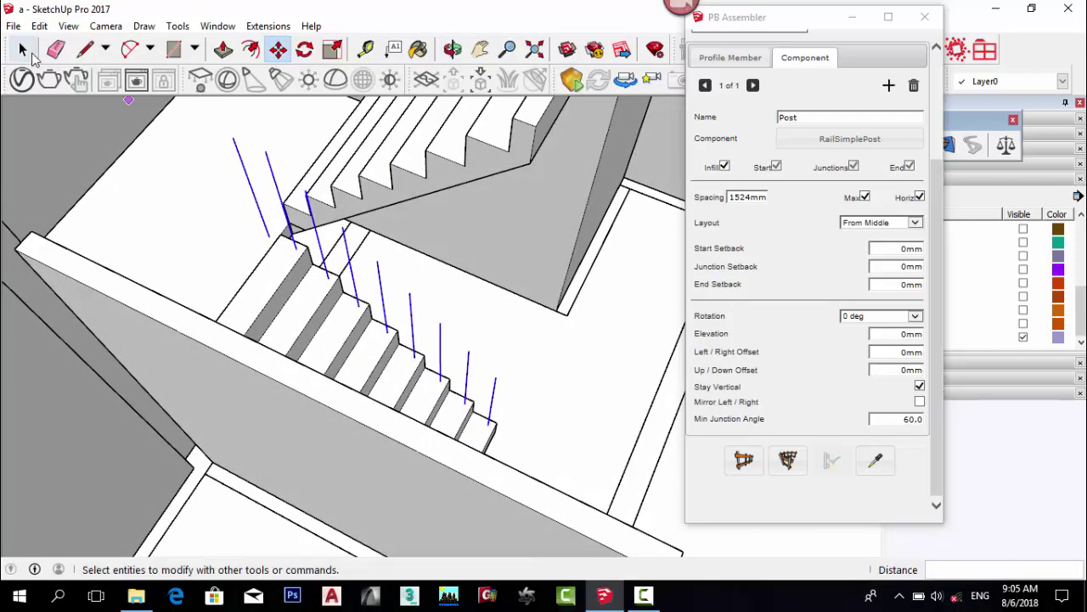
Move the uppermost vertical line at the landing 50 mm towards the lower stair flight.
left_click(28, 51)
scroll(182, 170, "up", 3)
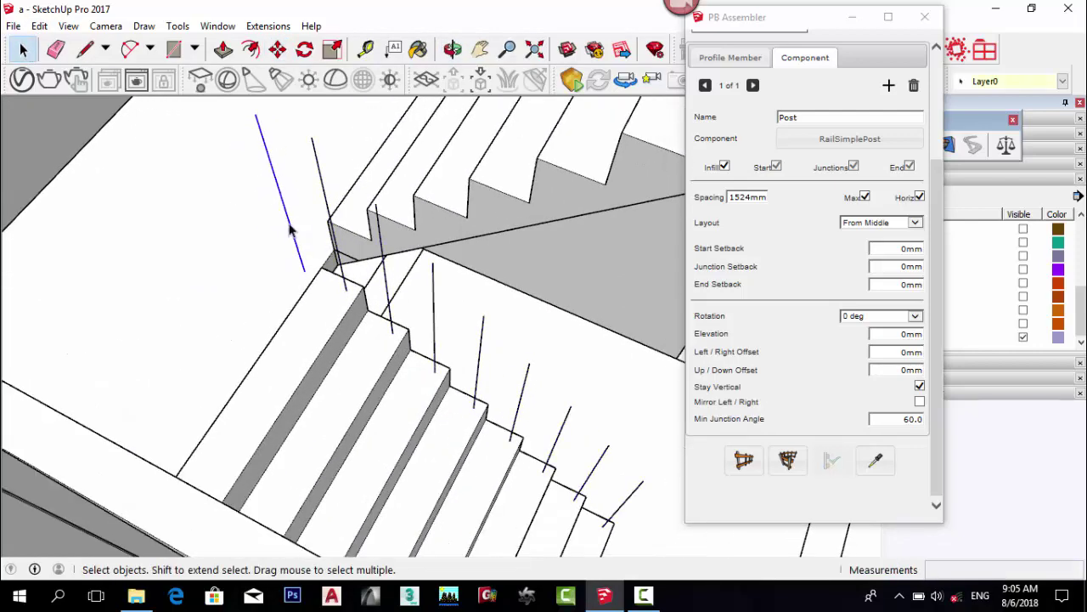
key("m")
left_click(304, 271)
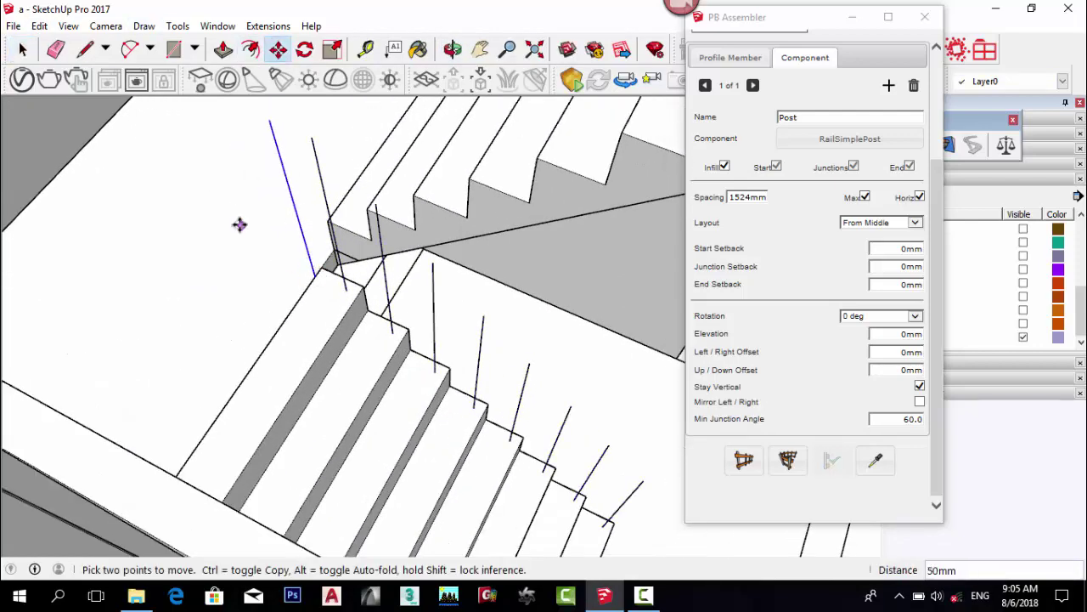
middle_click_drag(239, 224, 124, 223)
left_click(25, 50)
scroll(144, 280, "down", 2)
middle_click_drag(146, 282, 332, 220)
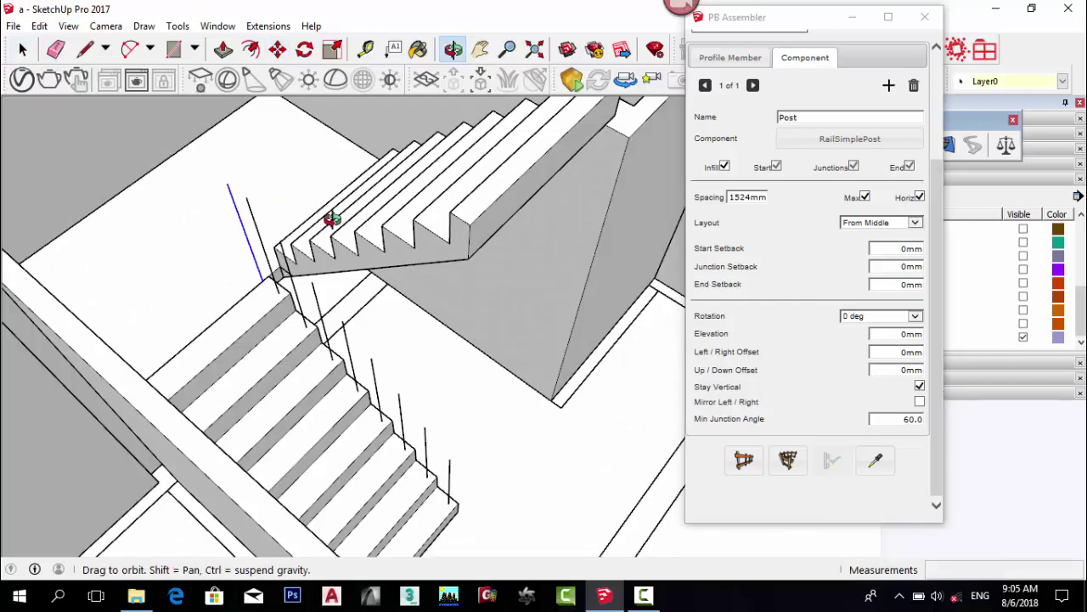
Select all vertical lines along the lower flight and close the PB Assembler window.
middle_click_drag(361, 255, 321, 249)
left_click_drag(227, 174, 521, 507)
middle_click_drag(522, 506, 413, 418)
left_click(926, 17)
middle_click_drag(526, 272, 622, 192)
scroll(312, 234, "down", 3)
Draw rail lines along the lower flight joining the vertical lines' top ends and, below them, running between the end lines' midpoints.
left_click(85, 49)
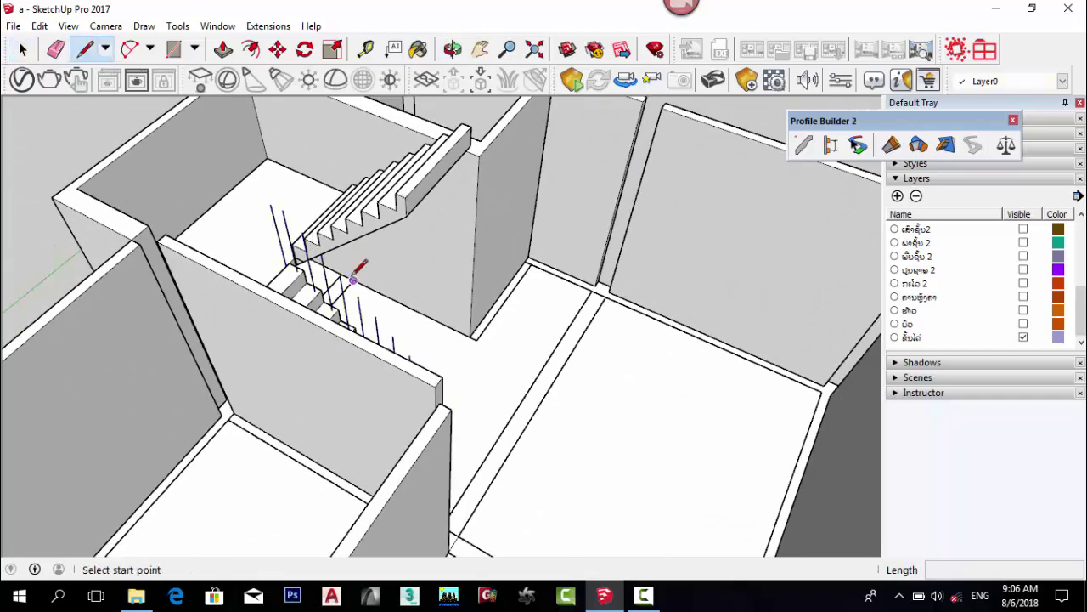
middle_click_drag(359, 272, 252, 187)
left_click(252, 188)
middle_click_drag(400, 329, 274, 214)
left_click(425, 393)
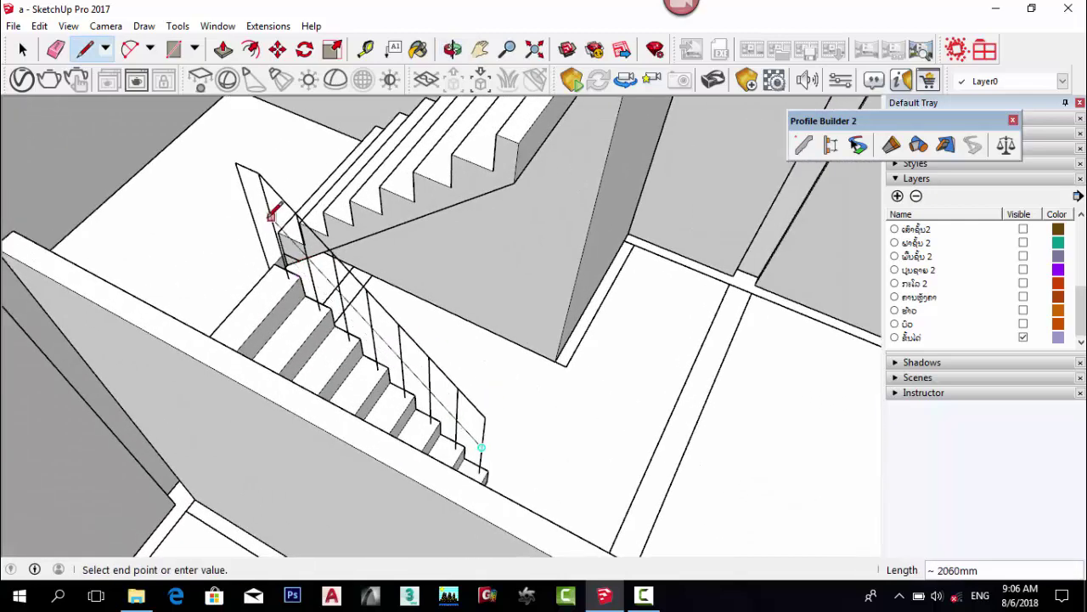
left_click(254, 221)
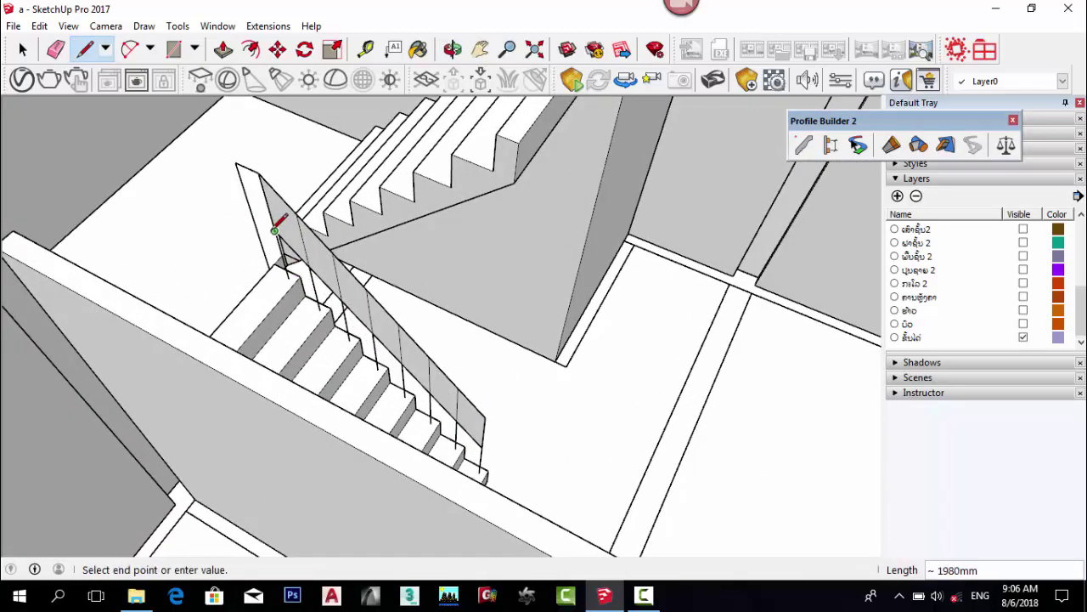
Delete the faces formed between the lower flight's two rail lines, keeping only the edges.
key("Escape")
key("e")
key("space")
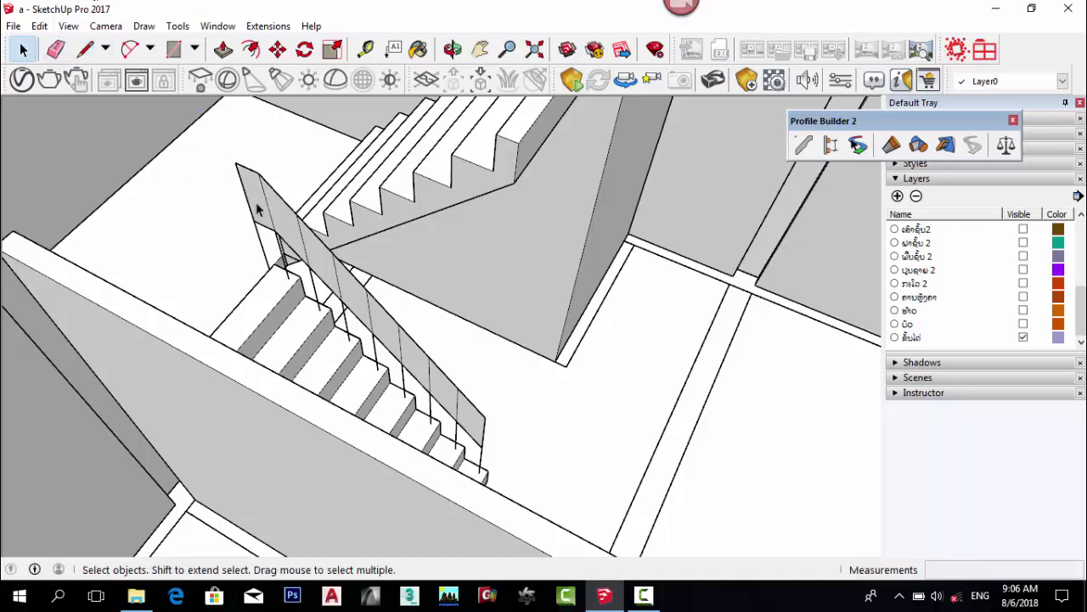
left_click(327, 283)
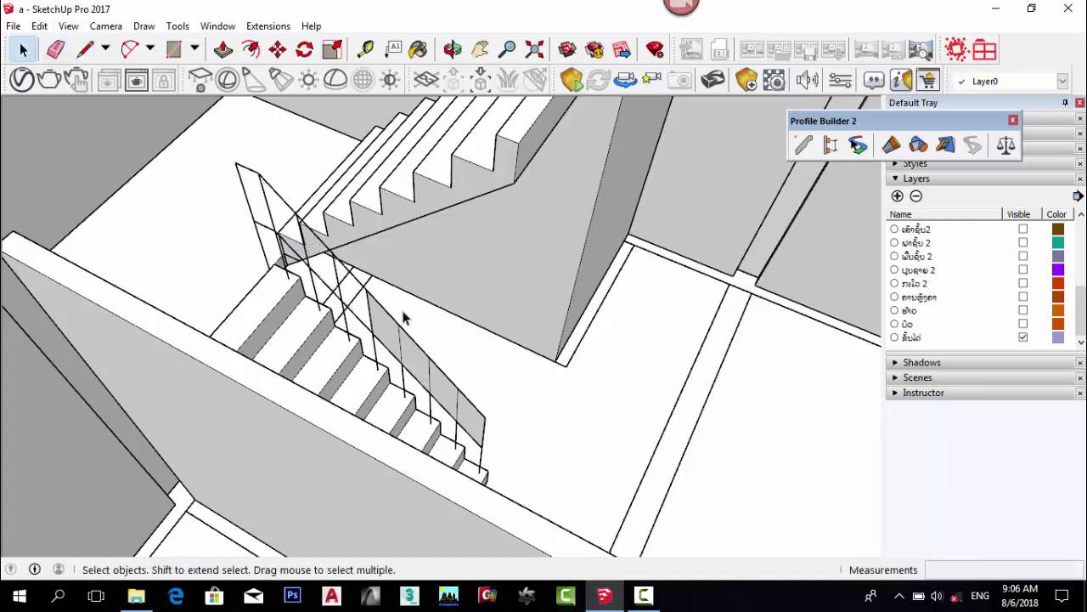
middle_click_drag(476, 422, 538, 450)
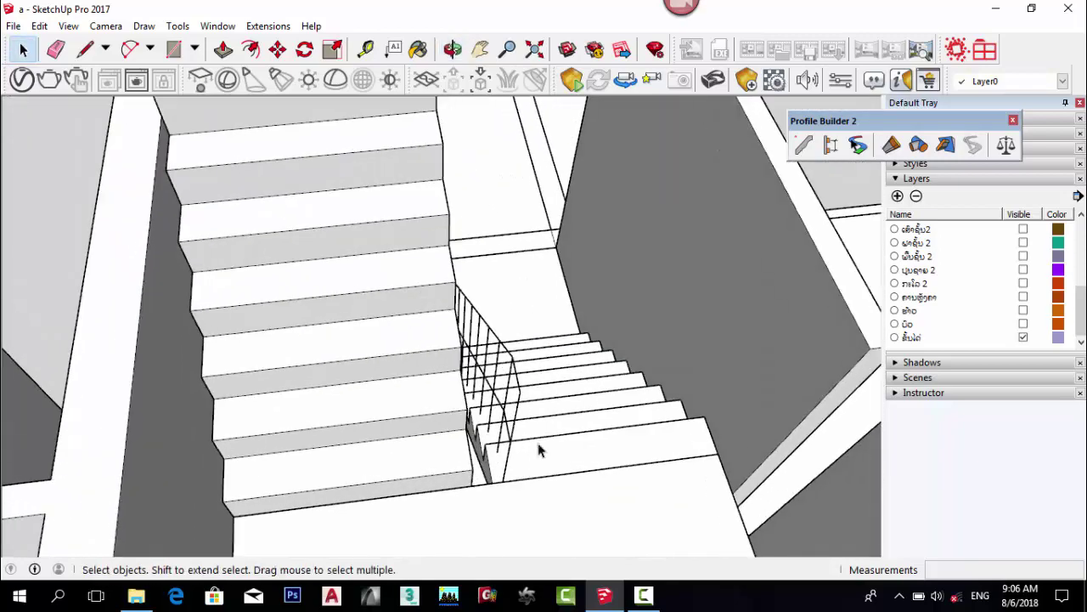
Copy the landing-end vertical line of the lower flight across to the foot of the upper flight.
middle_click_drag(527, 331, 534, 451)
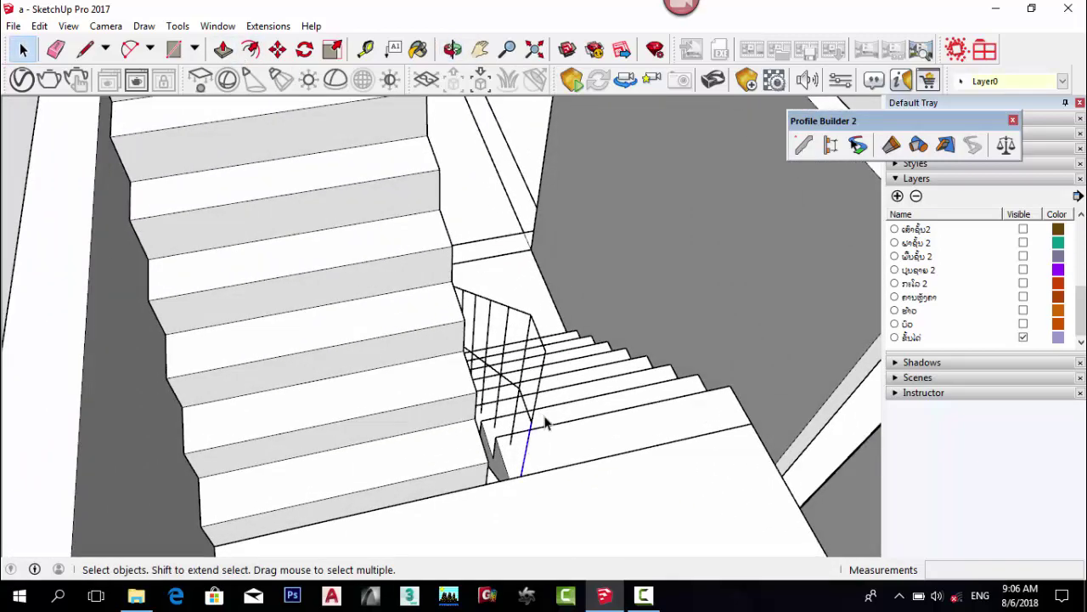
left_click(276, 49)
scroll(525, 478, "up", 2)
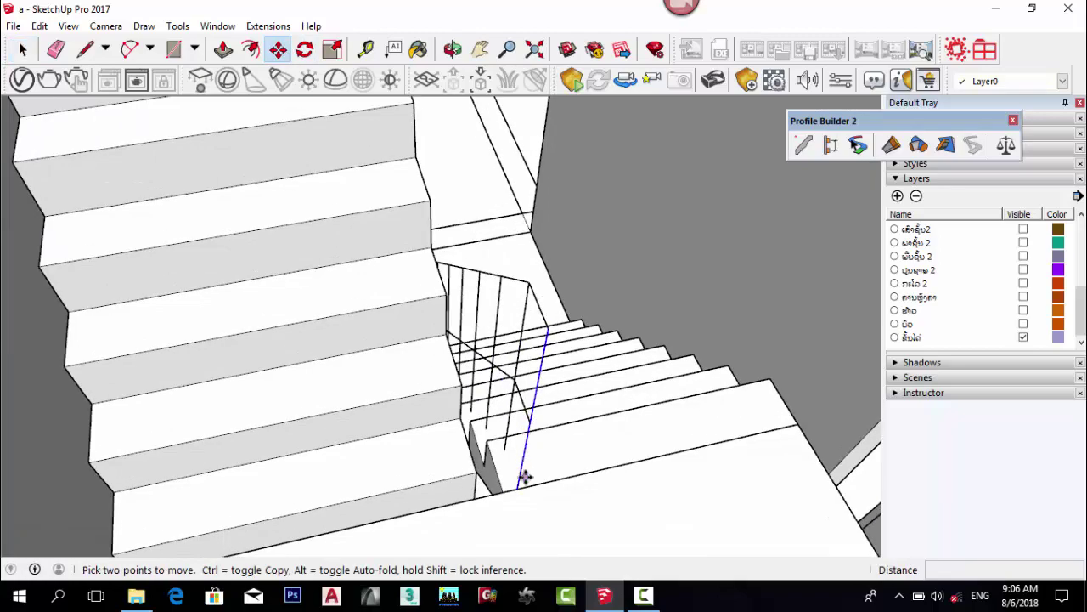
key("ctrl")
left_click(521, 490)
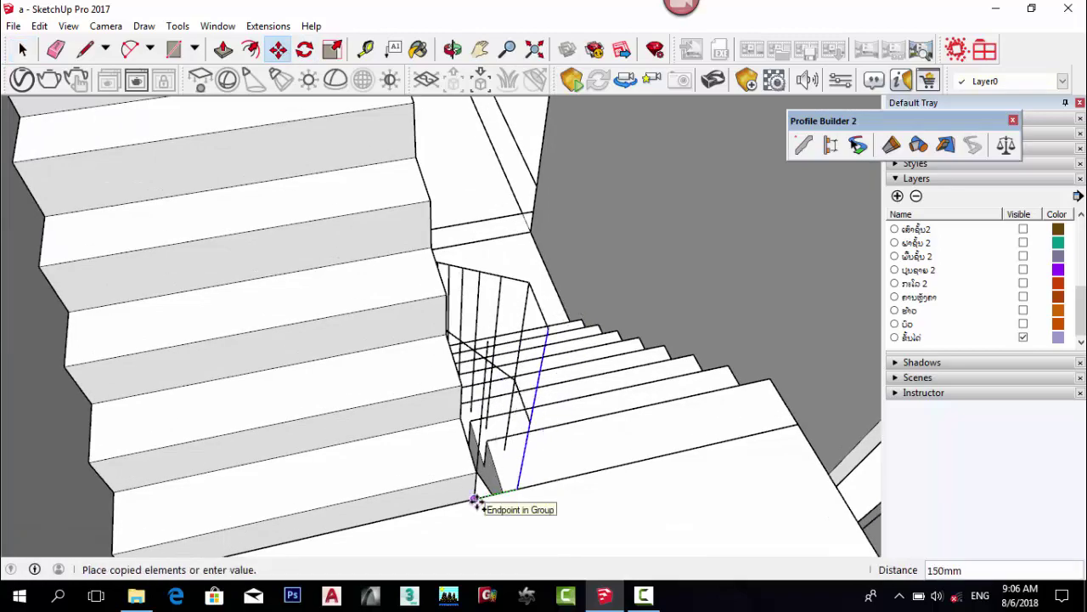
middle_click_drag(476, 501, 525, 482)
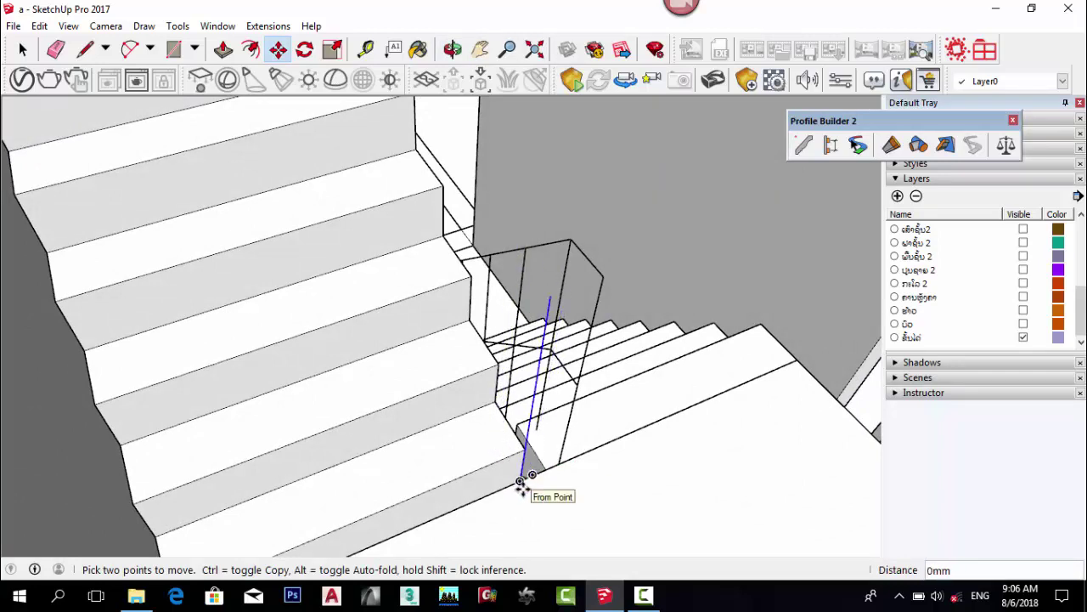
mouse_move(515, 454)
middle_mouse_down()
mouse_move(466, 464)
mouse_move(500, 451)
mouse_move(505, 476)
mouse_move(414, 489)
mouse_move(510, 455)
middle_mouse_up()
scroll(466, 462, "up", 4)
Copy the vertical line from tread to tread up the outer side of the upper flight.
key("ctrl")
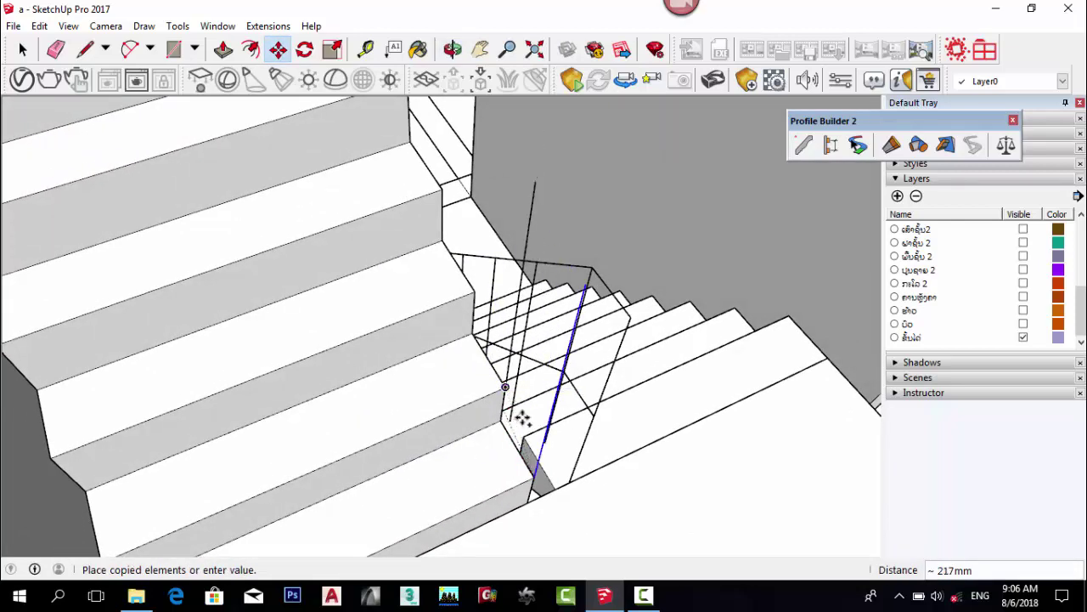
middle_click_drag(522, 416, 466, 400)
left_click(466, 406)
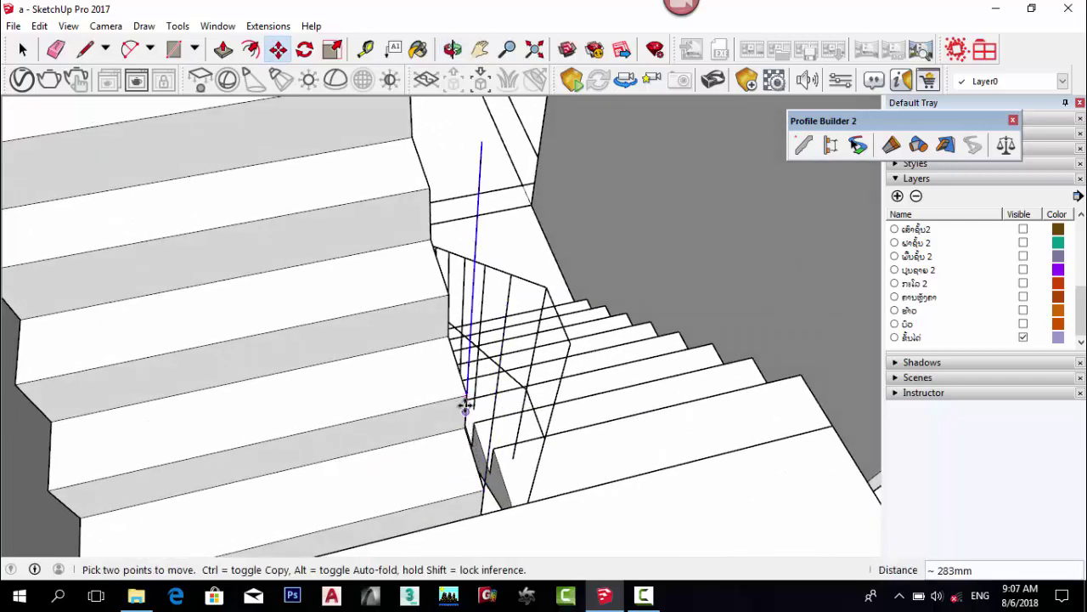
left_click(466, 407)
key("ctrl")
left_click(444, 301)
middle_click_drag(444, 302, 408, 194)
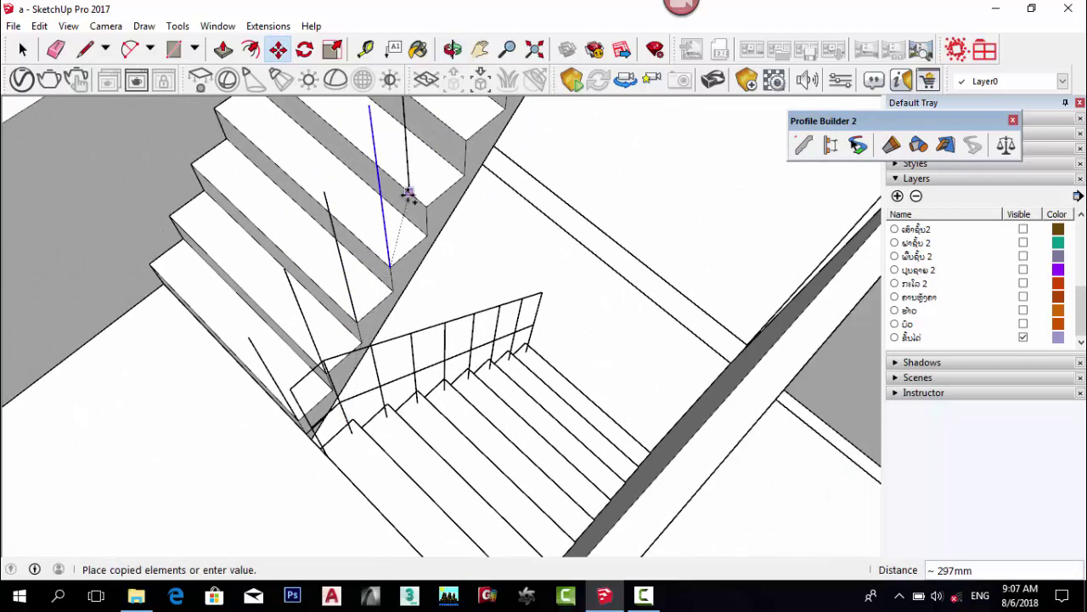
left_click(428, 209)
left_click(426, 208)
key("ctrl")
scroll(340, 355, "down", 2)
left_click(429, 208)
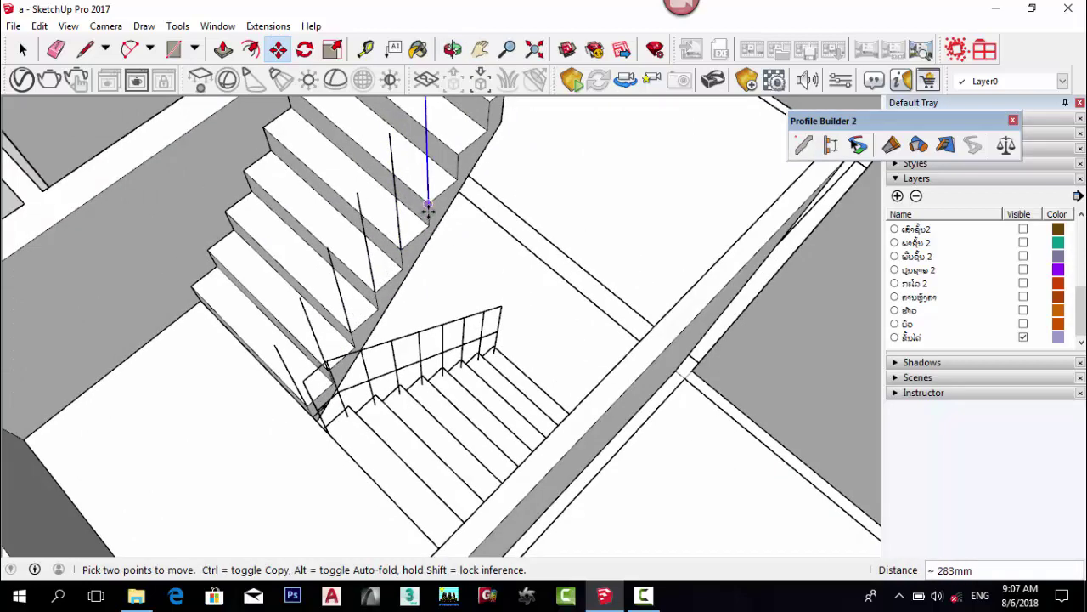
left_click(428, 207)
key("ctrl")
scroll(365, 352, "down", 1)
left_click(439, 197)
left_click(440, 196)
key("ctrl")
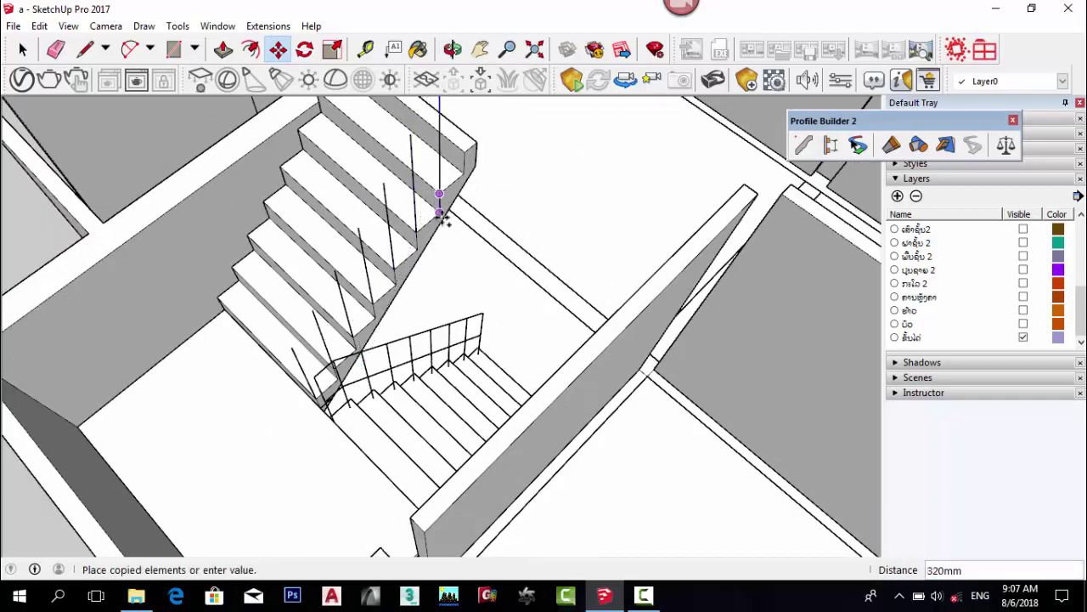
scroll(480, 168, "up", 4)
left_click(450, 174)
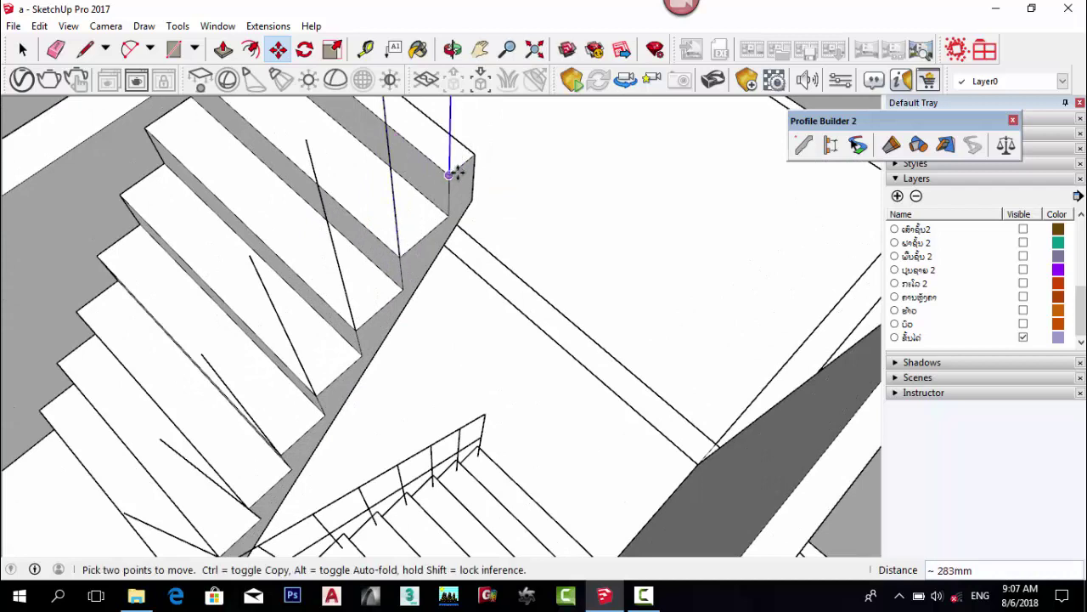
Copy the uppermost vertical line to the outer end corner at the head of the upper flight.
left_click(464, 152)
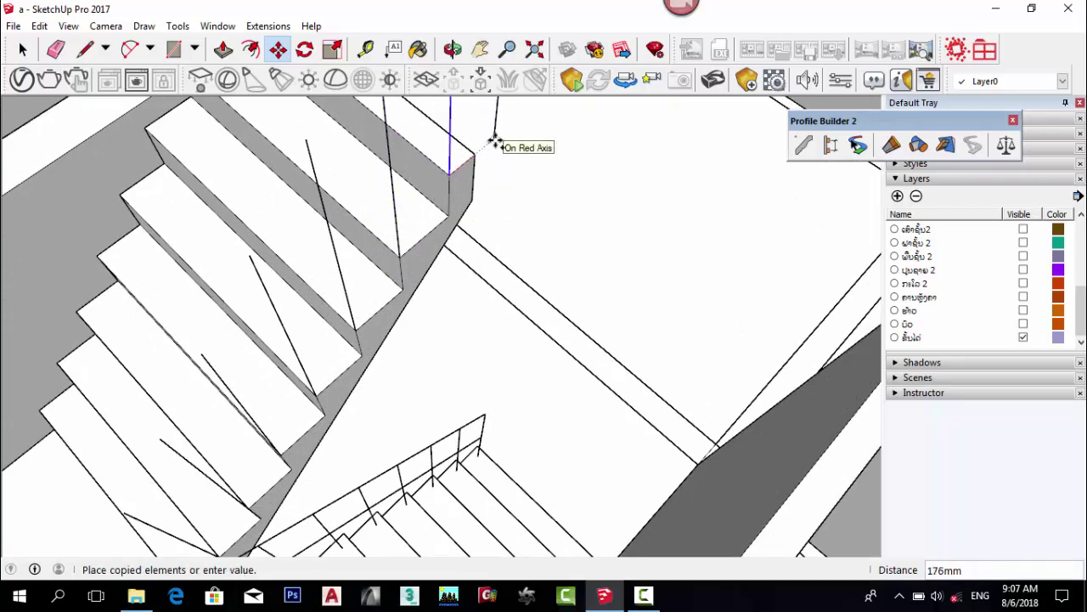
scroll(491, 142, "down", 6)
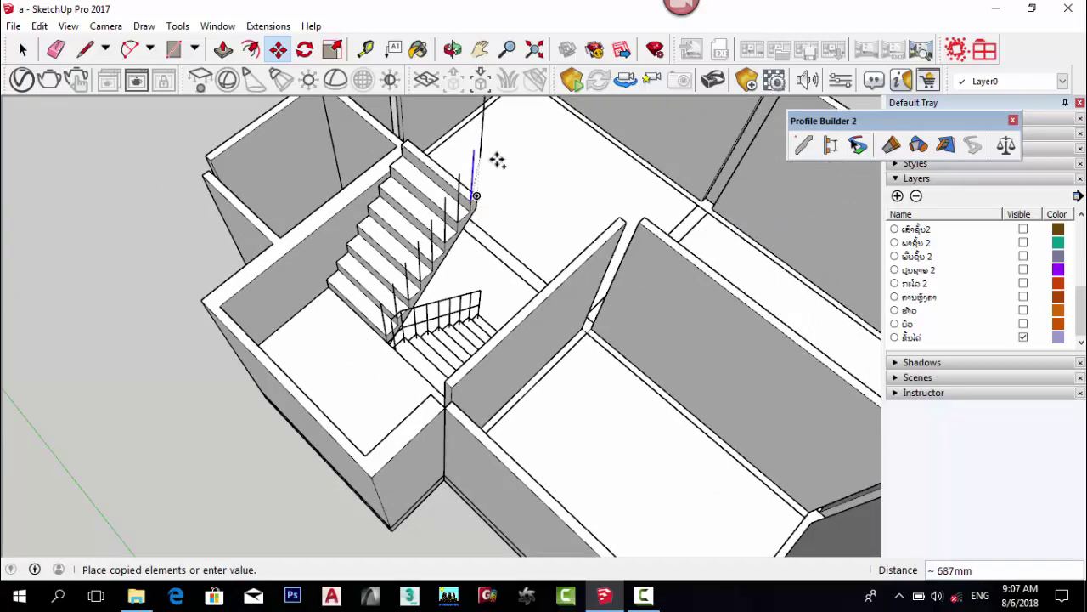
scroll(498, 159, "up", 2)
scroll(493, 207, "down", 3)
scroll(502, 181, "up", 6)
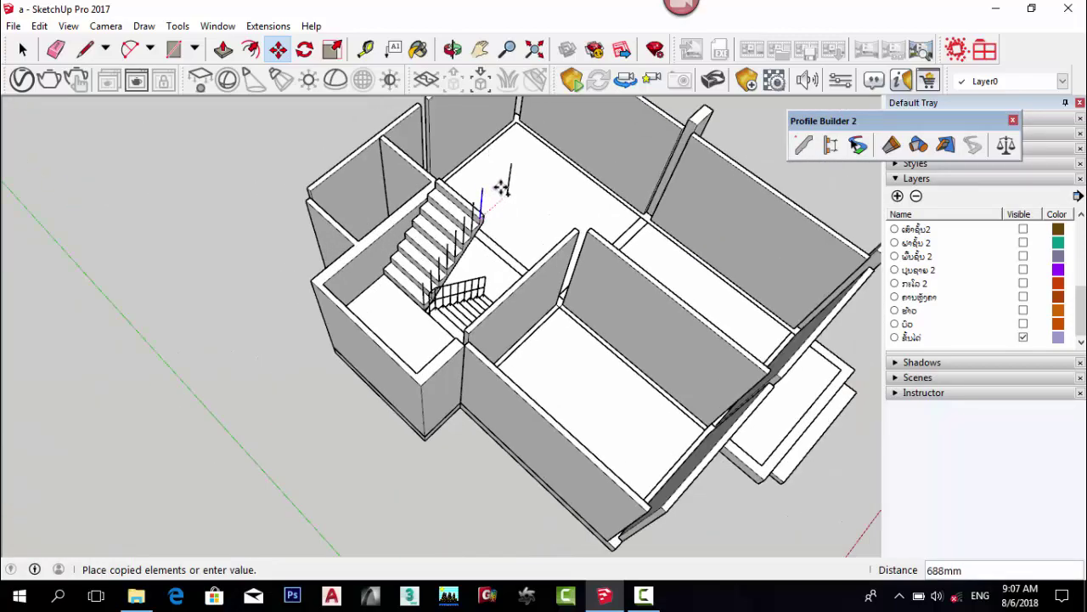
left_click(460, 248)
middle_click_drag(460, 247, 416, 192)
Join the lower flight's two rail lines to the upper flight's first vertical line with two short lines, and delete the face between them.
left_click(85, 49)
middle_click_drag(268, 274, 291, 279)
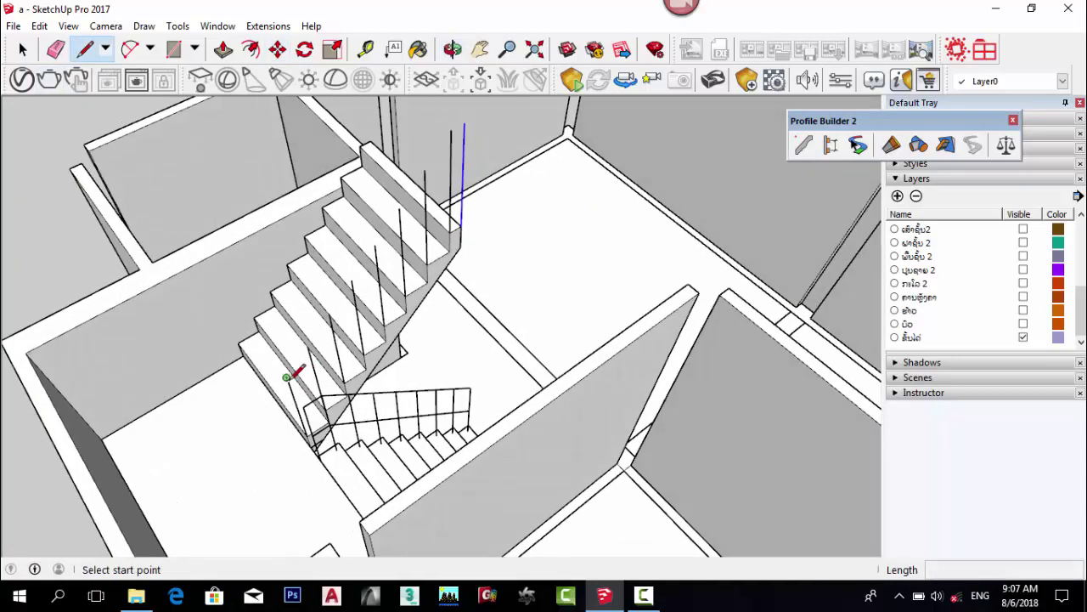
scroll(289, 376, "up", 5)
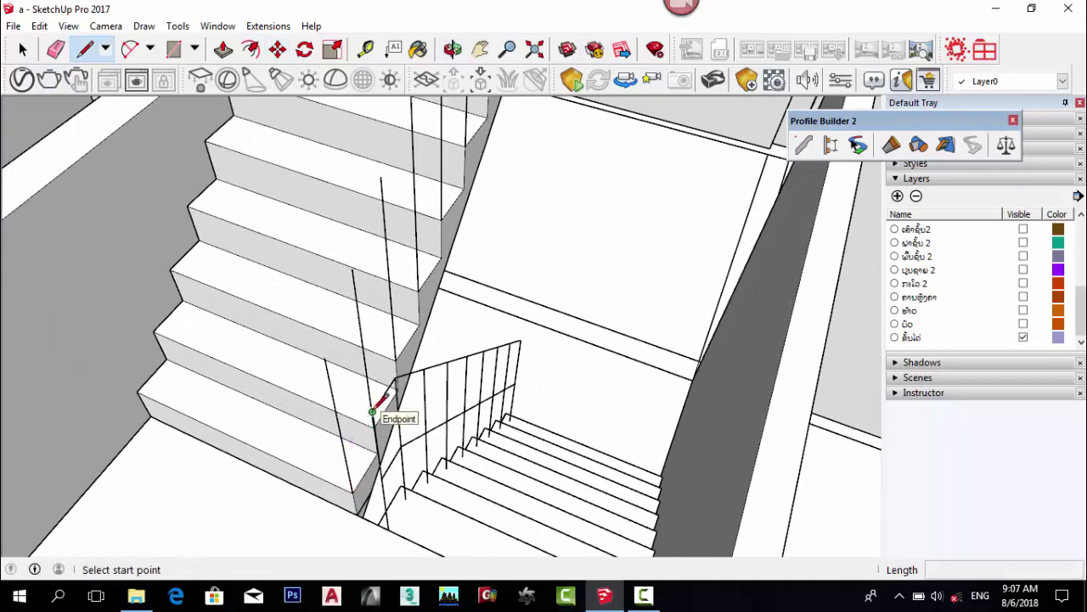
left_click(372, 412)
middle_click_drag(372, 412, 358, 287)
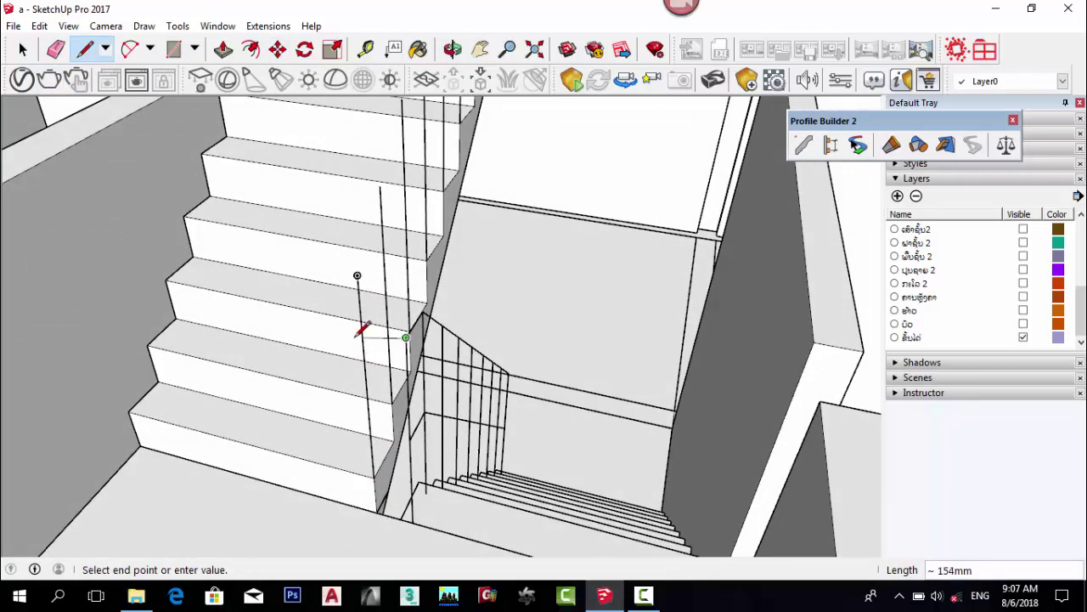
key("Escape")
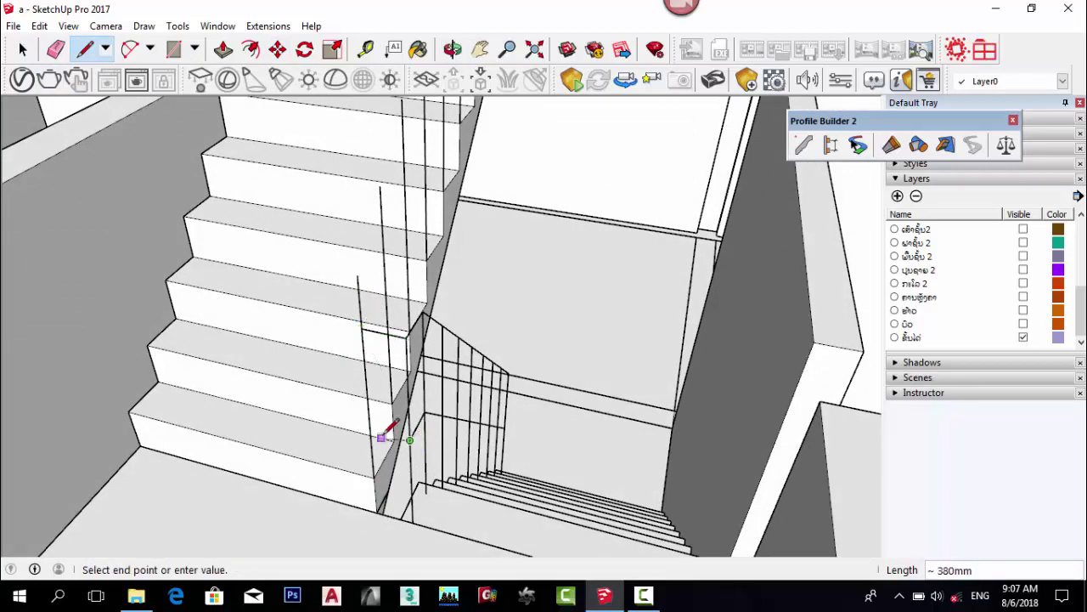
left_click(370, 432)
middle_click_drag(370, 432, 146, 169)
key("space")
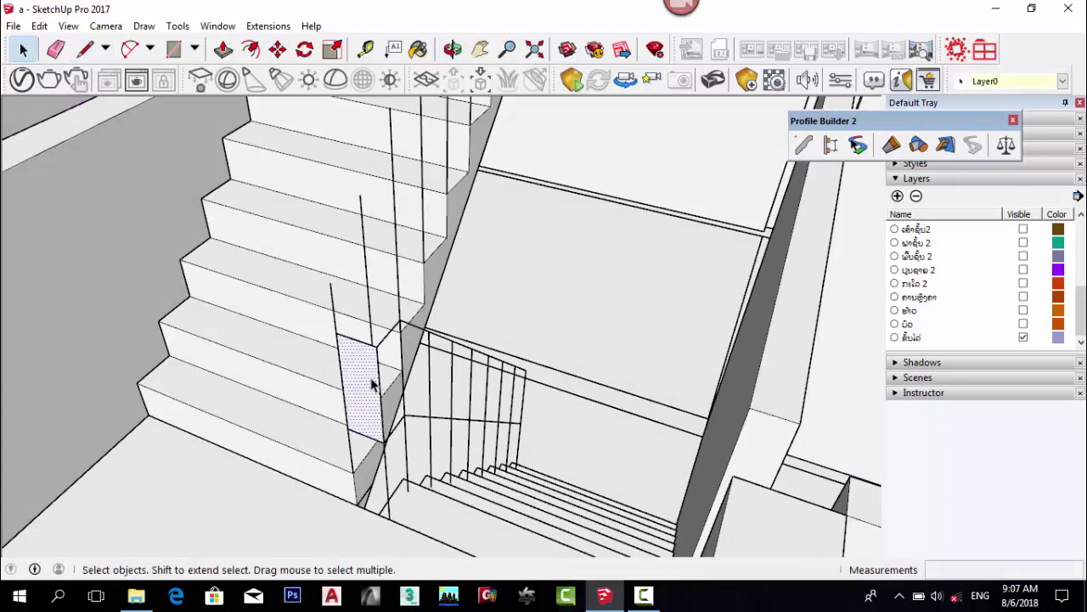
middle_click_drag(432, 371, 328, 425)
Draw a rail line along the tops of the upper flight's vertical lines and a second one through their midpoints.
key("l")
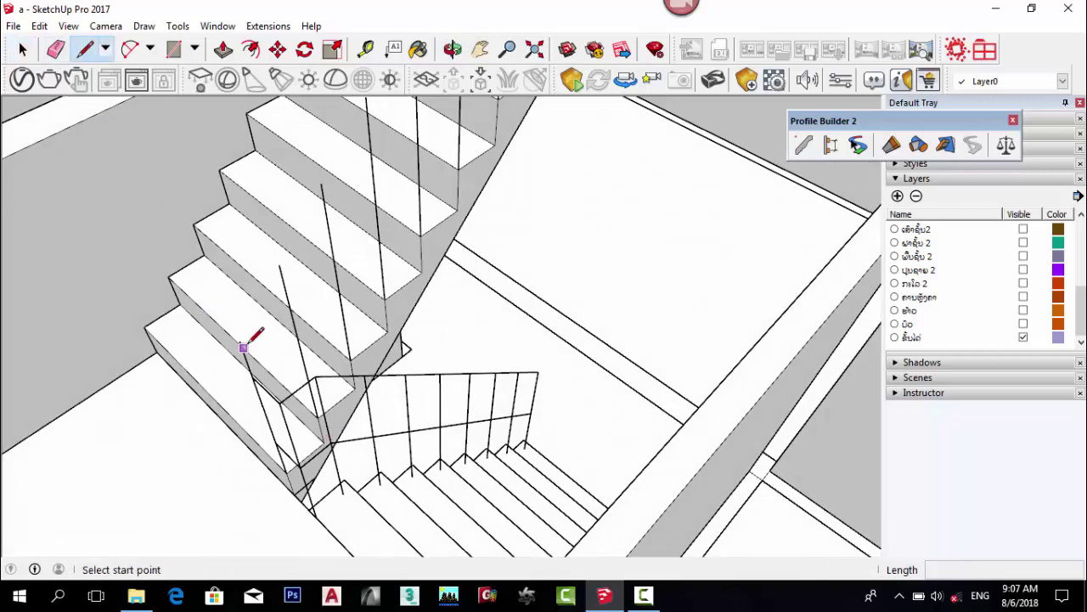
left_click(244, 348)
middle_click_drag(231, 340, 174, 228)
key("Escape")
left_click(387, 195)
middle_click_drag(276, 242, 285, 215)
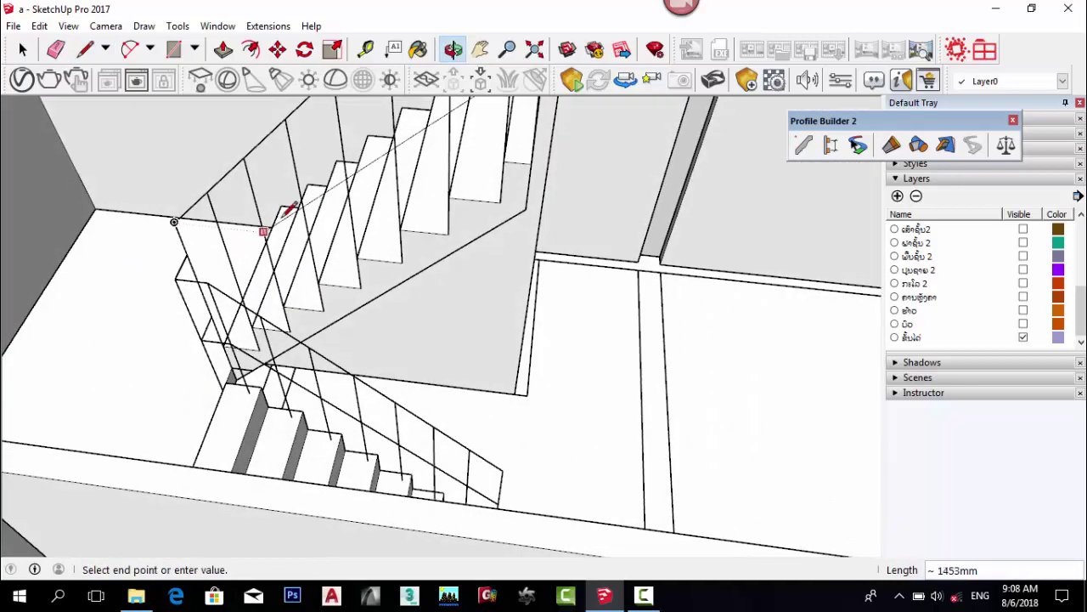
middle_click_drag(213, 272, 209, 340)
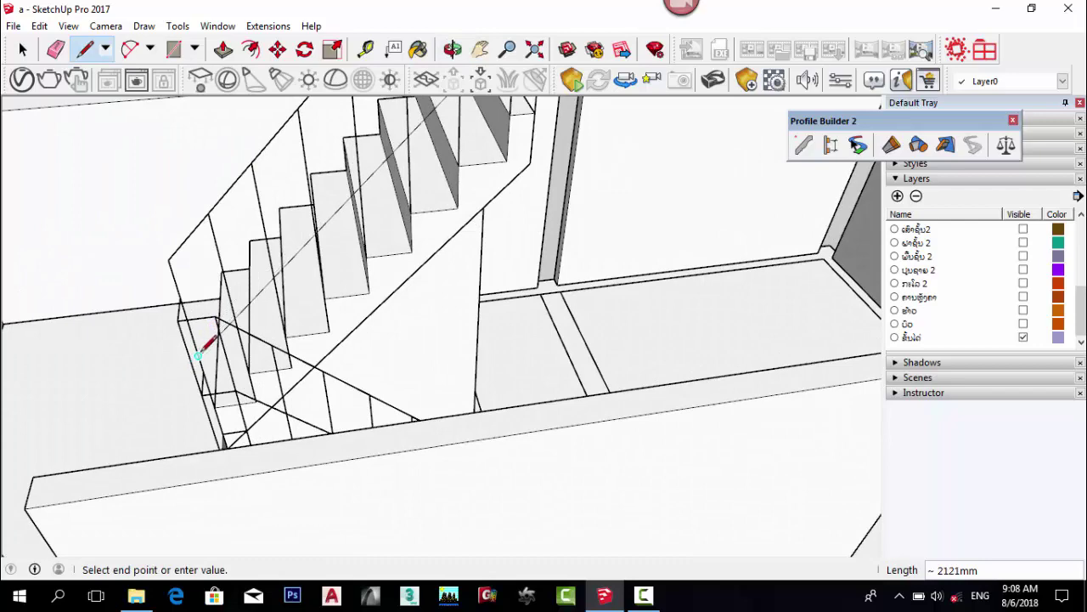
left_click(198, 355)
Delete the faces formed between the upper flight's two rail lines, keeping only the edges.
key("space")
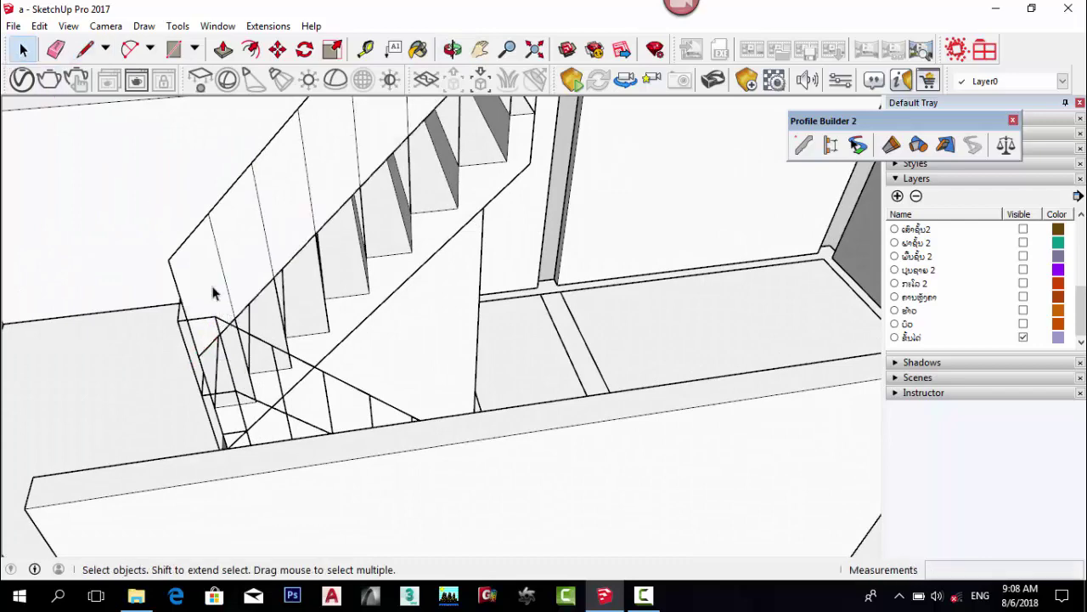
left_click(213, 292)
middle_click_drag(328, 175, 361, 174)
left_click(361, 174)
key("Delete")
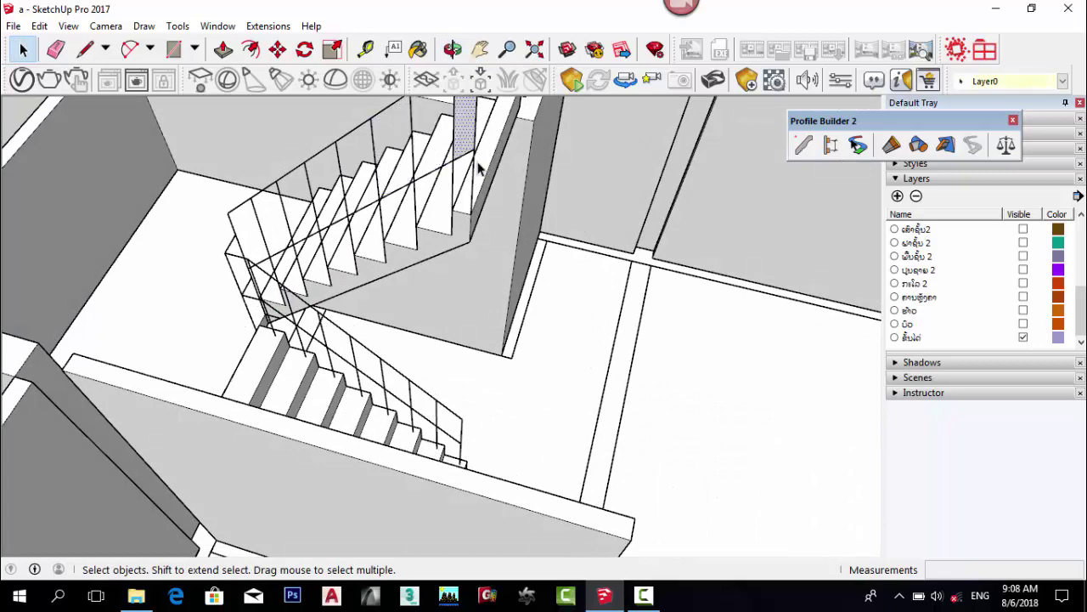
middle_click_drag(479, 168, 248, 142)
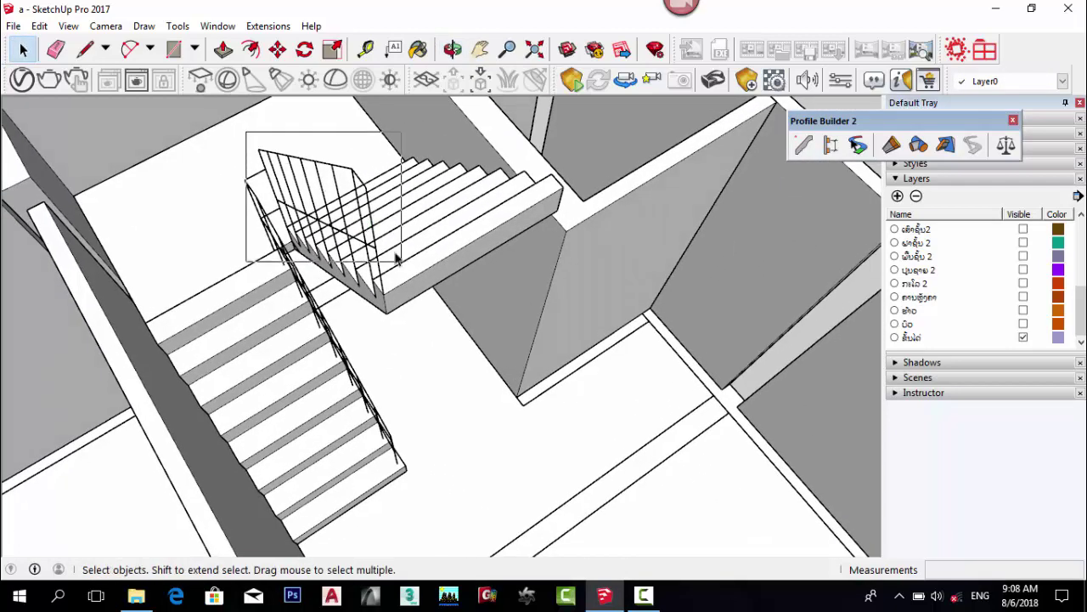
middle_click_drag(407, 300, 321, 123)
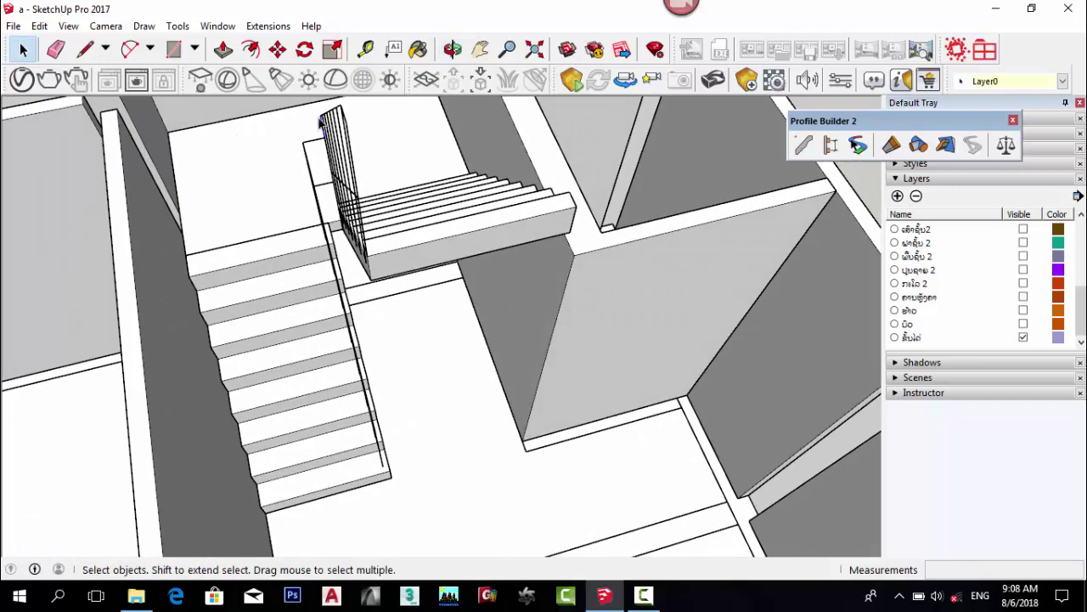